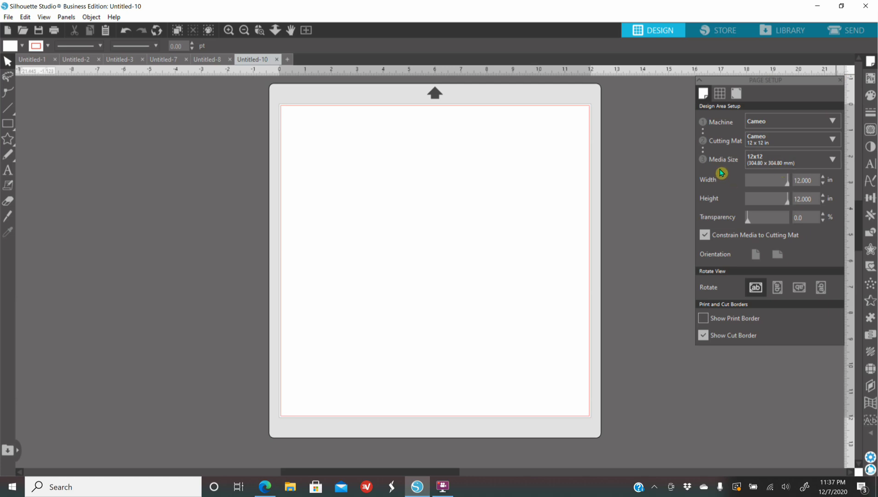
# Step: Set the media size to Letter (8.500 x 11.000 in) and the page orientation to landscape
pyautogui.click(789, 158)
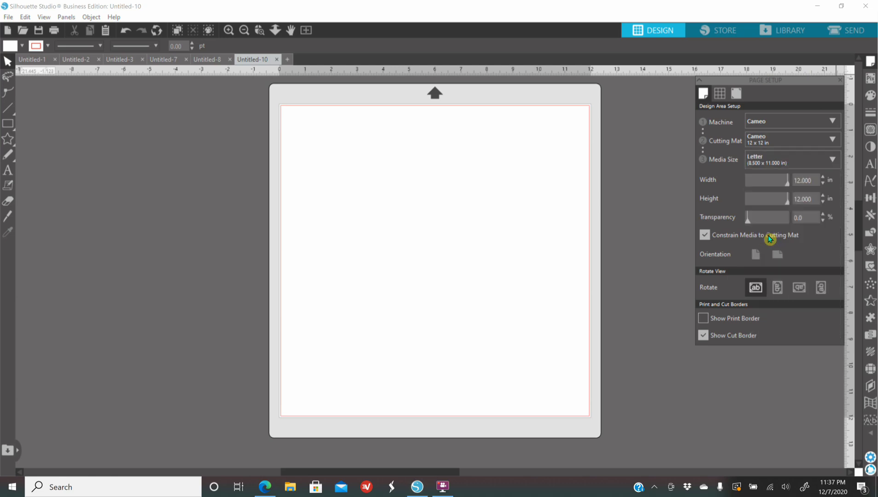
pyautogui.click(770, 236)
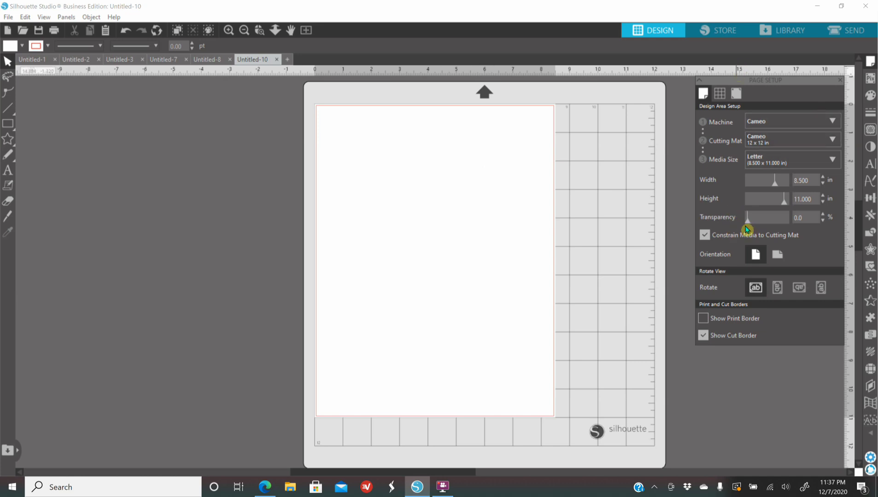
pyautogui.moveTo(745, 225)
pyautogui.mouseDown()
pyautogui.moveTo(801, 233)
pyautogui.moveTo(738, 233)
pyautogui.mouseUp()
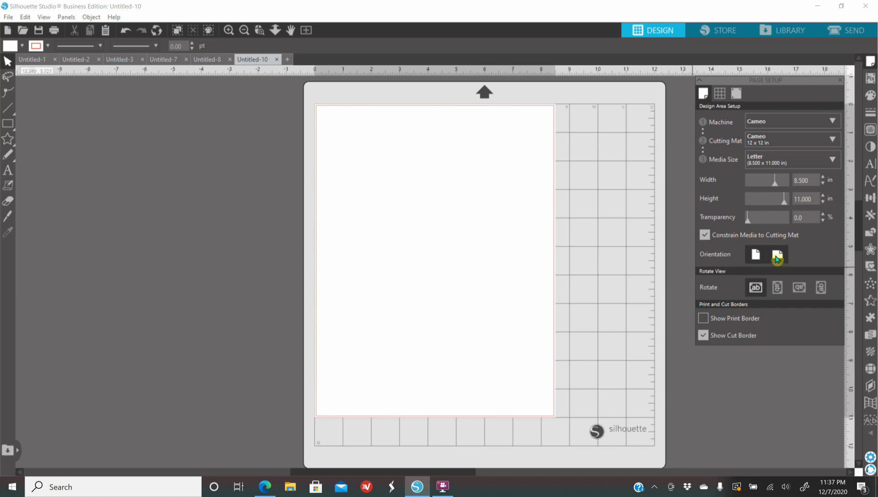
pyautogui.click(777, 257)
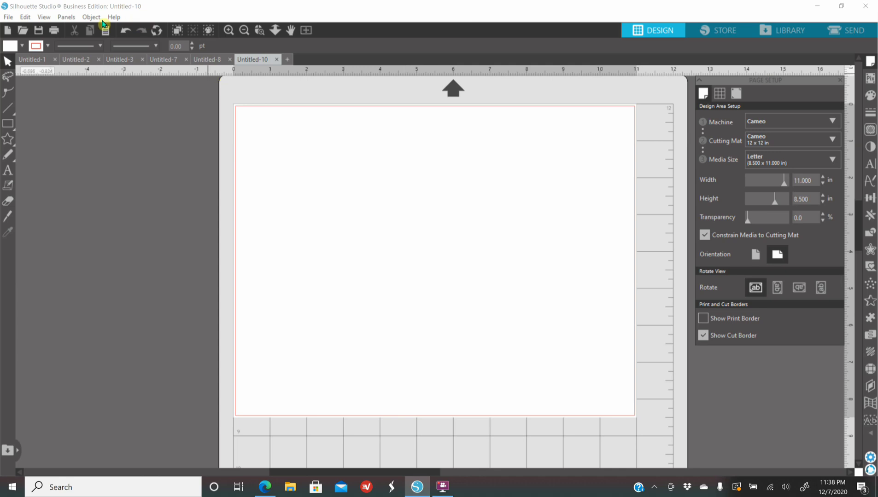
# Step: Merge the second coffee cup template file from the Coffee cup template folder into the current design
pyautogui.click(8, 18)
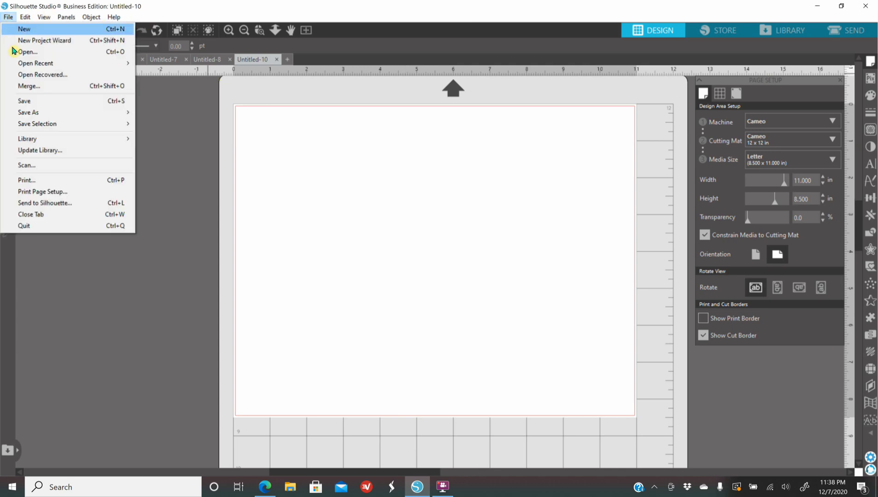
pyautogui.click(28, 87)
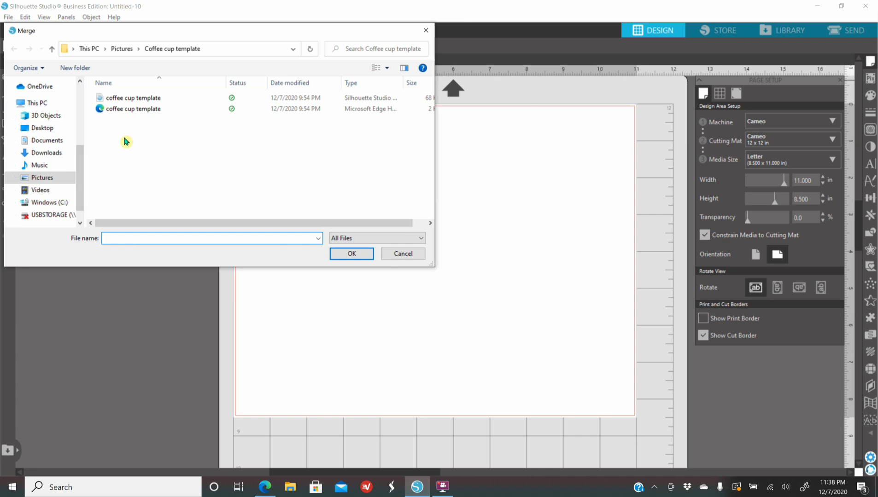
pyautogui.click(140, 109)
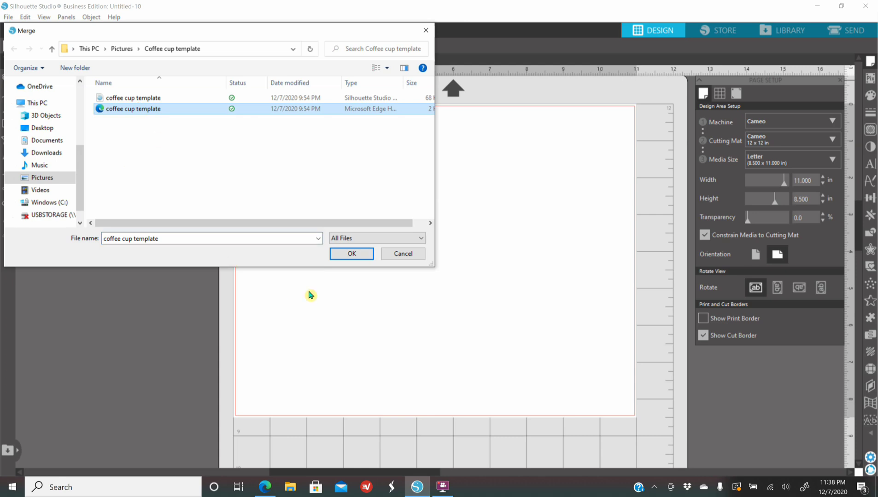
pyautogui.click(369, 253)
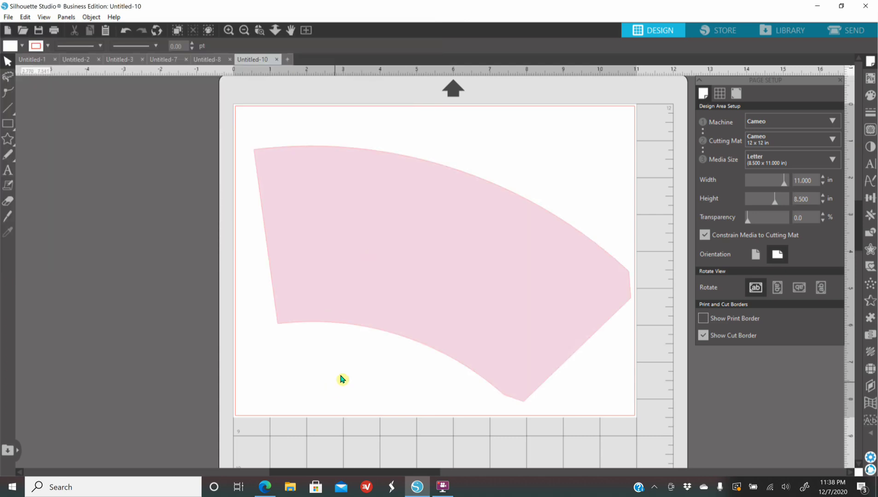
# Step: Rotate the pink cup template counterclockwise into a level, symmetrical arch and fit it across the page width
pyautogui.click(397, 309)
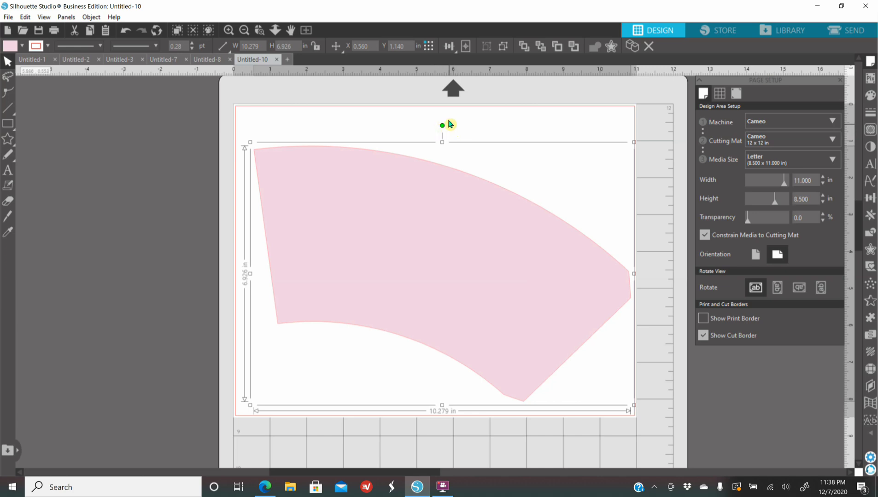
pyautogui.click(229, 31)
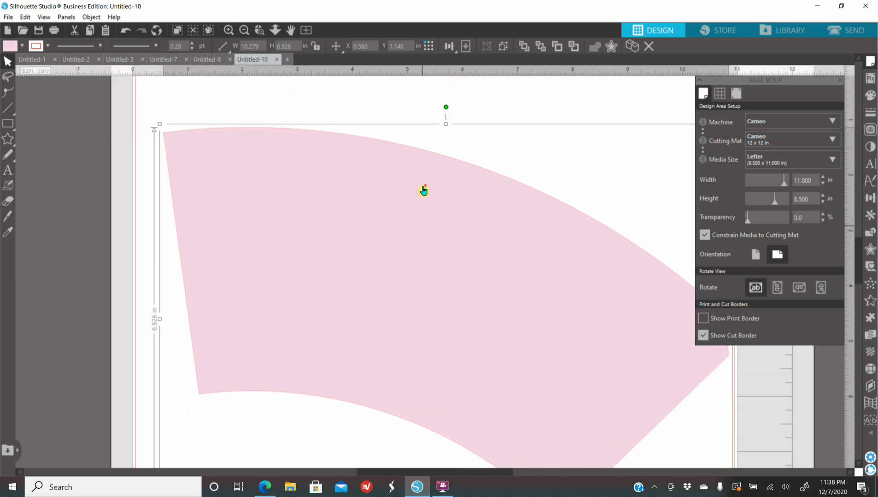
pyautogui.click(840, 80)
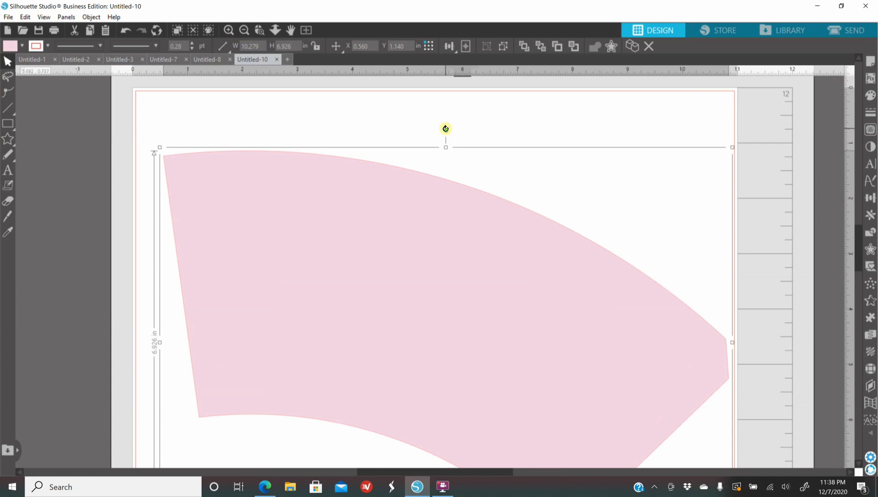
pyautogui.moveTo(445, 133); pyautogui.dragTo(386, 139)
pyautogui.click(245, 31)
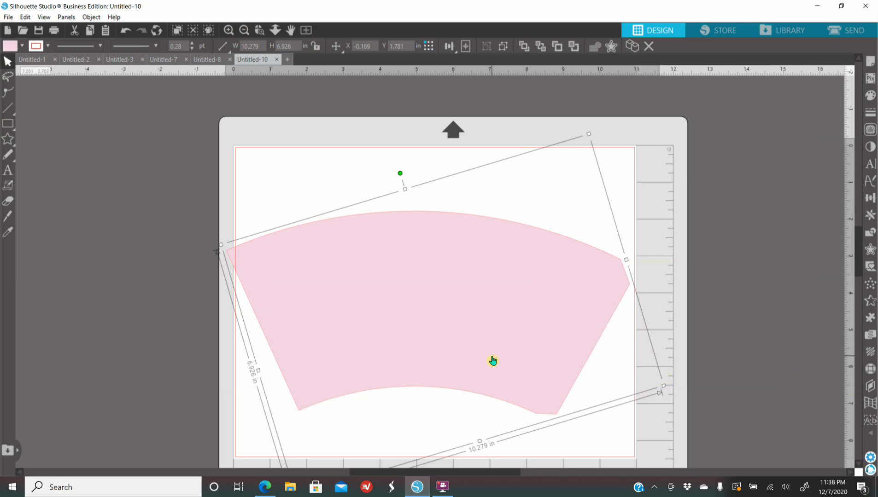
pyautogui.moveTo(489, 361); pyautogui.dragTo(494, 339)
pyautogui.click(776, 293)
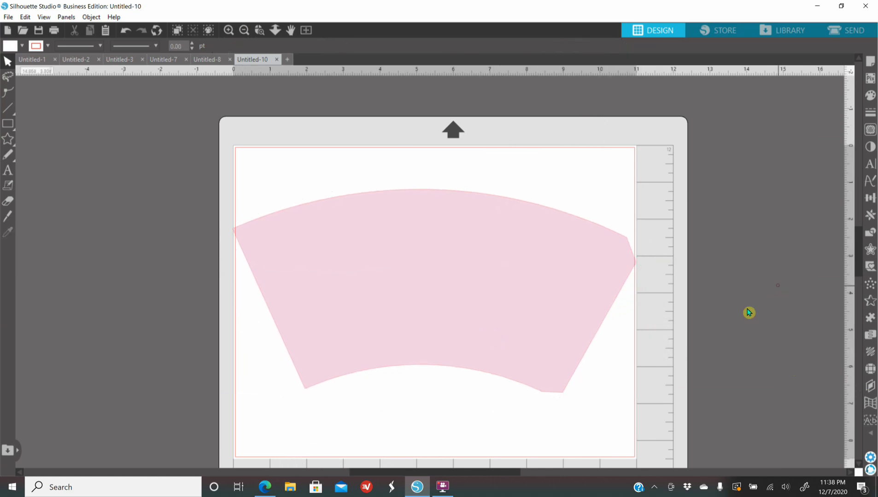
pyautogui.click(506, 352)
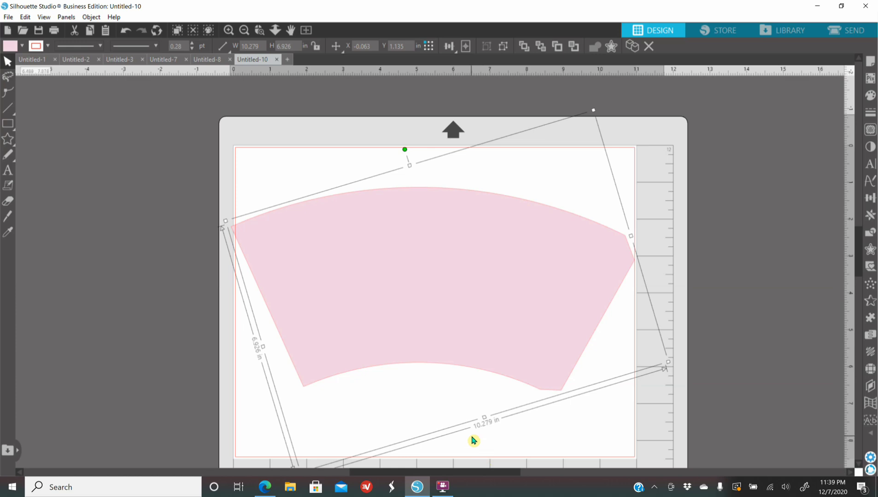
# Step: Switch to the Edge browser and copy the large brown Louis Vuitton monogram image from the "louis vuitton wallpaper" results
pyautogui.click(265, 489)
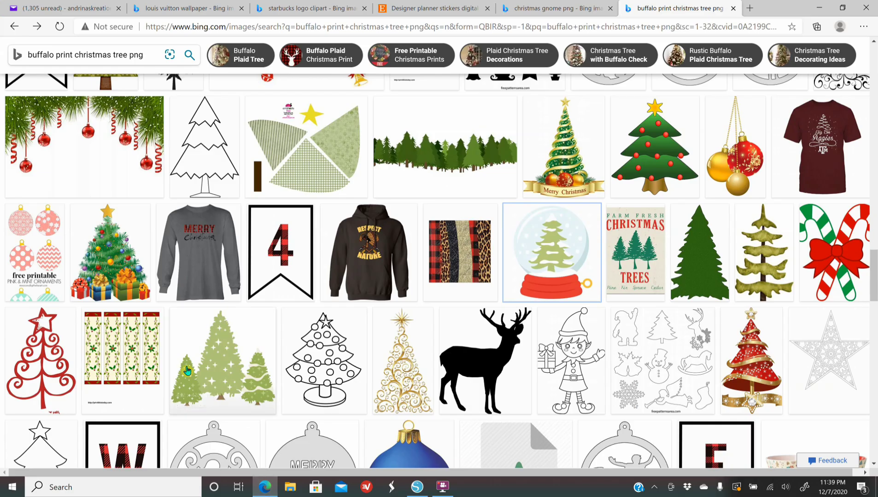
pyautogui.click(181, 9)
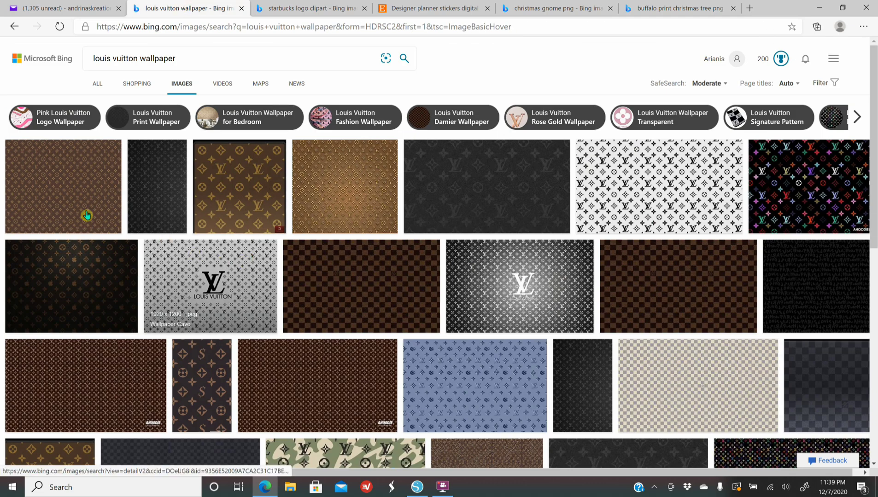
pyautogui.click(73, 191)
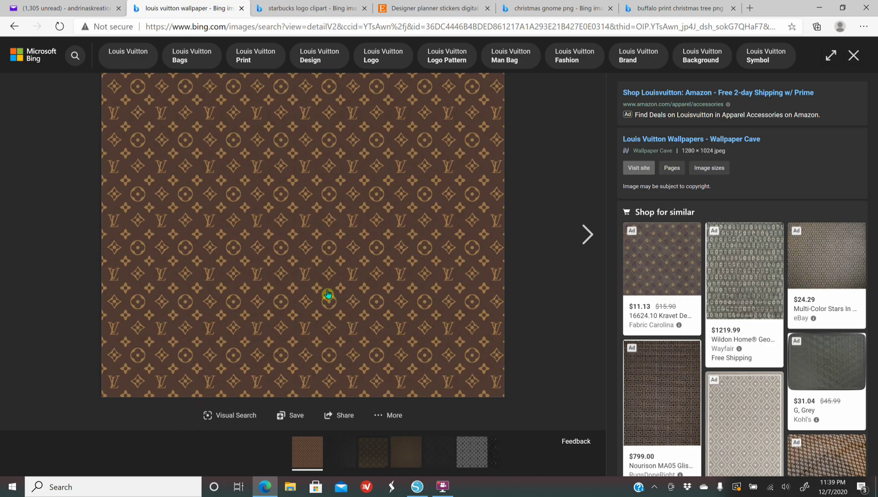
pyautogui.rightClick(279, 233)
pyautogui.click(326, 274)
# Step: Return to Silhouette Studio, paste the copied monogram image and place it off the mat, left of the pink template
pyautogui.click(417, 487)
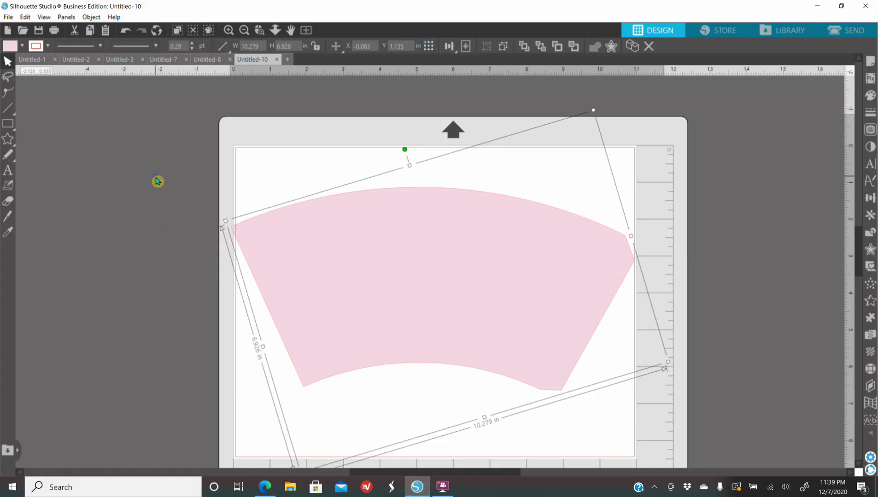
pyautogui.rightClick(157, 182)
pyautogui.click(178, 230)
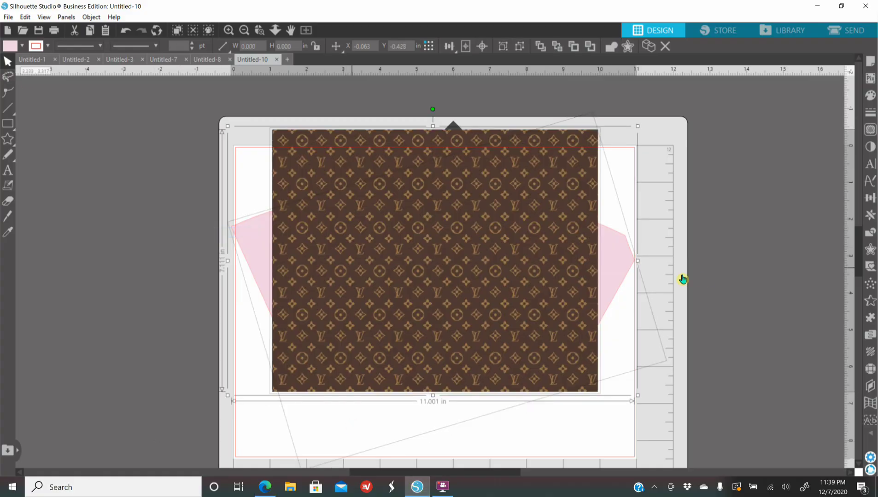
pyautogui.moveTo(405, 255); pyautogui.dragTo(119, 261)
pyautogui.click(698, 455)
pyautogui.scroll(-3, 695, 408)
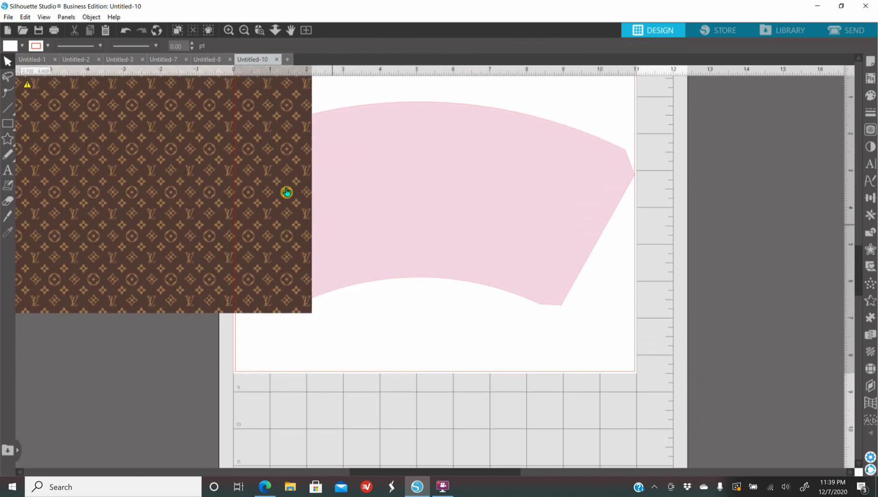
pyautogui.click(244, 31)
pyautogui.moveTo(206, 211); pyautogui.dragTo(170, 227)
pyautogui.click(562, 222)
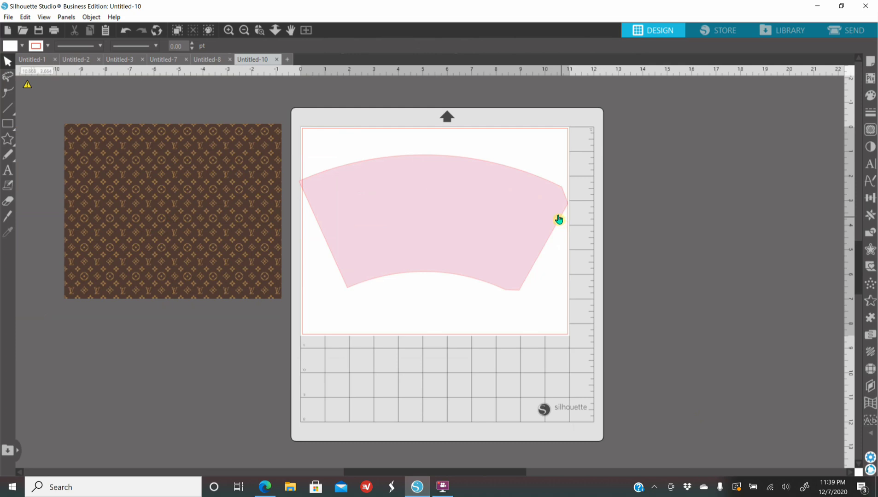
# Step: Duplicate the pink cup template and place the copy to the right of the mat
pyautogui.click(493, 231)
pyautogui.rightClick(493, 232)
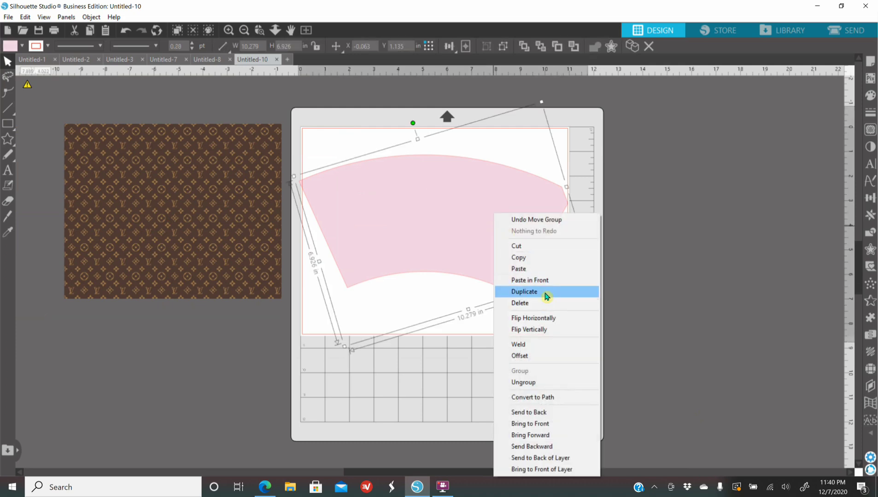
pyautogui.click(548, 293)
pyautogui.moveTo(554, 241); pyautogui.dragTo(818, 198)
# Step: Move the monogram image over the page, enlarge it to about 12.285 x 9.828 in and send it behind the pink template
pyautogui.moveTo(265, 215); pyautogui.dragTo(440, 251)
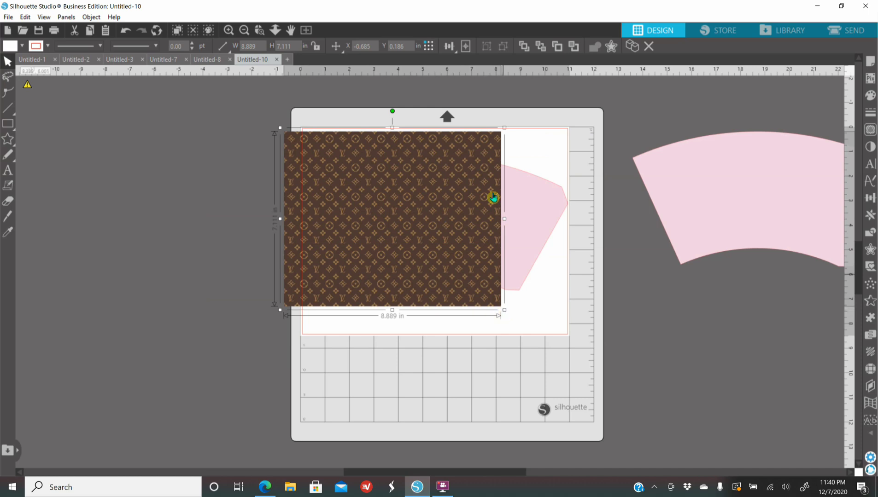
pyautogui.moveTo(504, 309); pyautogui.dragTo(609, 356)
pyautogui.rightClick(435, 312)
pyautogui.click(473, 245)
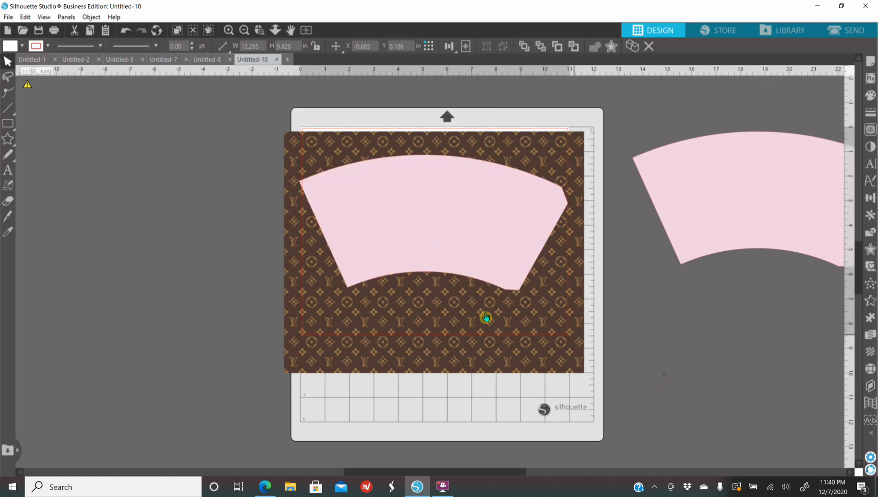
pyautogui.moveTo(470, 338); pyautogui.dragTo(475, 333)
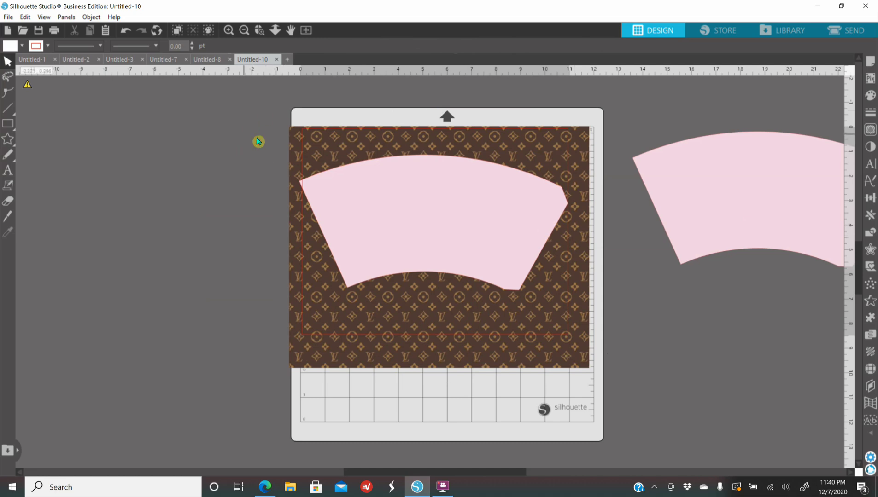
# Step: Crop the monogram image to the shape of the pink template lying on it
pyautogui.click(330, 186)
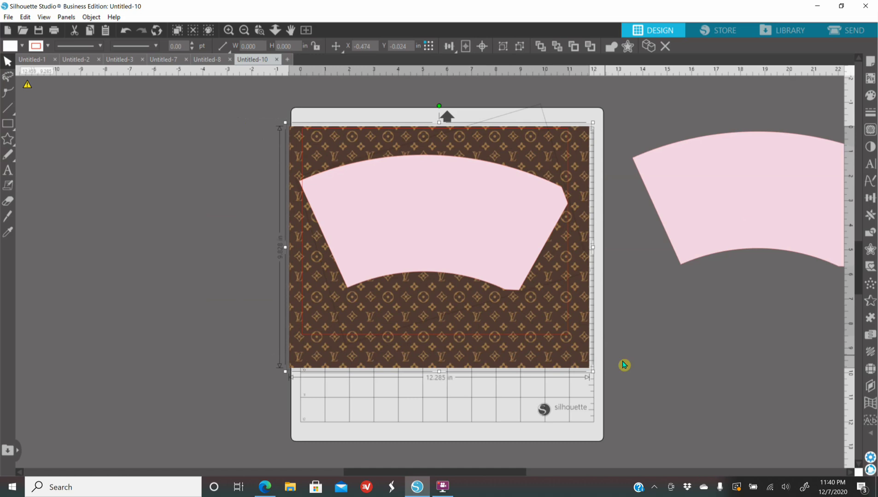
pyautogui.click(873, 233)
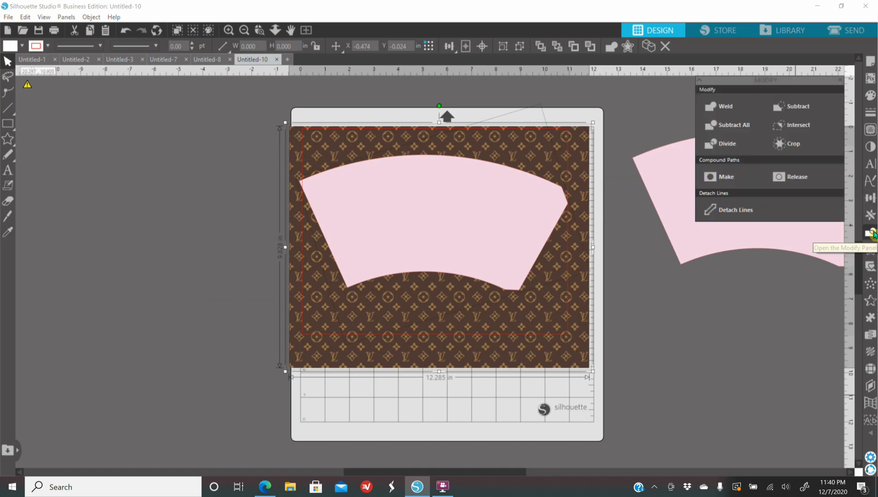
pyautogui.click(792, 146)
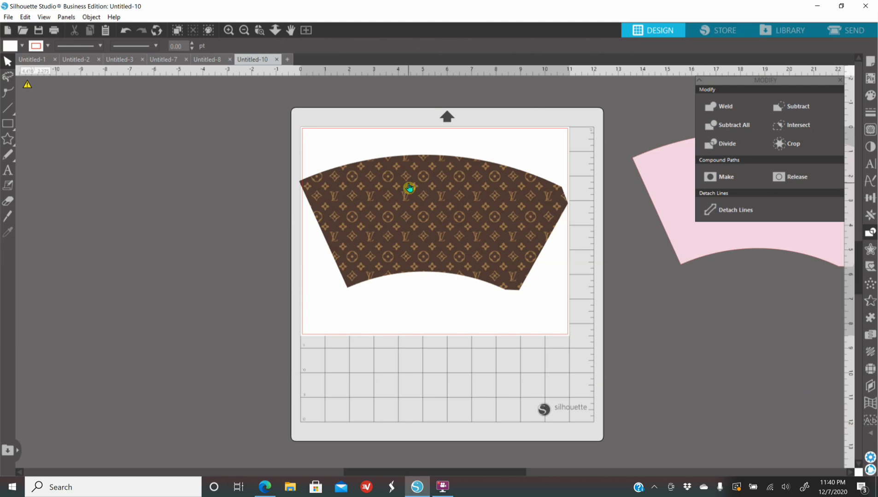
pyautogui.click(379, 235)
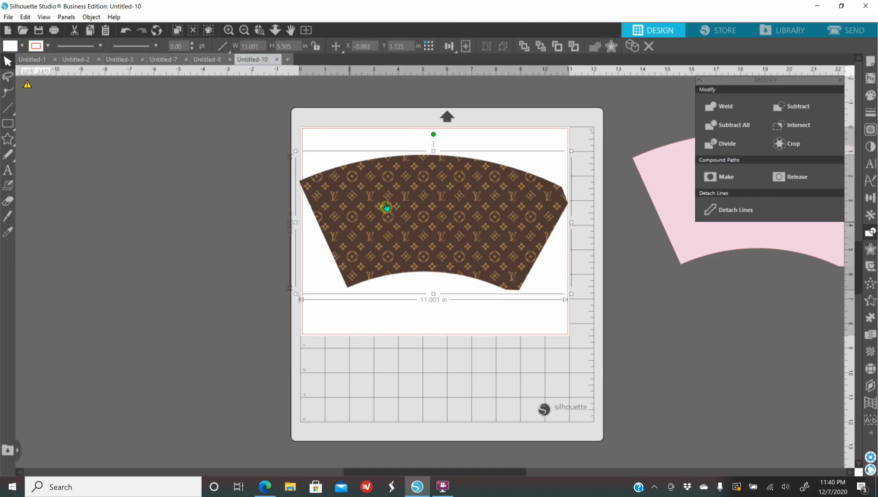
# Step: Move the spare pink template to the left of the mat and the patterned piece up to the page's upper edge
pyautogui.click(527, 383)
pyautogui.moveTo(681, 283); pyautogui.dragTo(112, 340)
pyautogui.moveTo(421, 219); pyautogui.dragTo(435, 198)
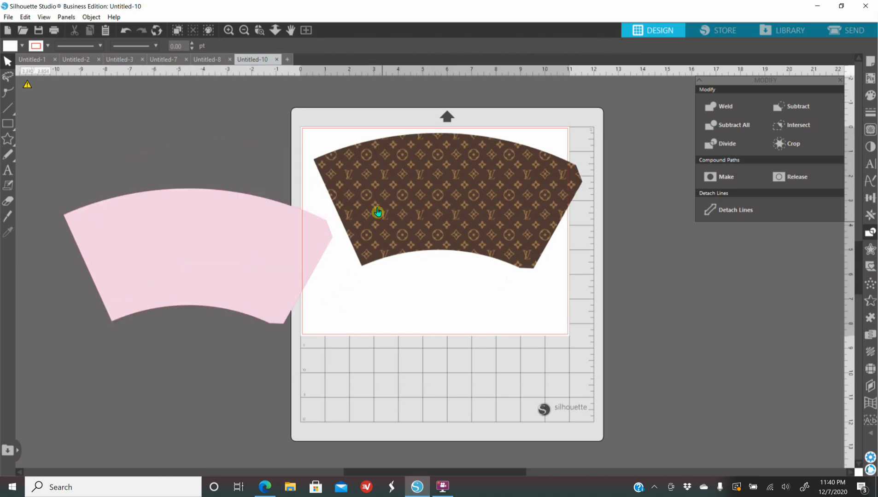
pyautogui.rightClick(432, 219)
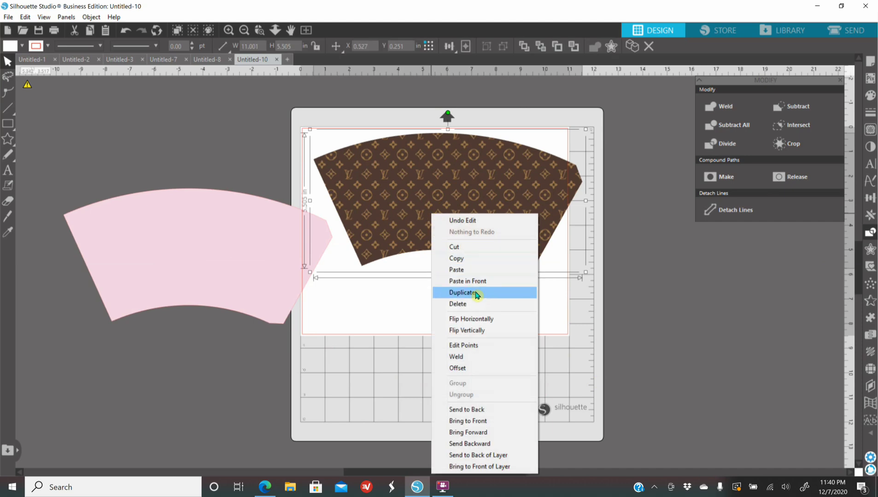
pyautogui.click(456, 290)
pyautogui.moveTo(239, 281); pyautogui.dragTo(250, 259)
pyautogui.moveTo(475, 186); pyautogui.dragTo(486, 180)
pyautogui.moveTo(292, 274); pyautogui.dragTo(290, 254)
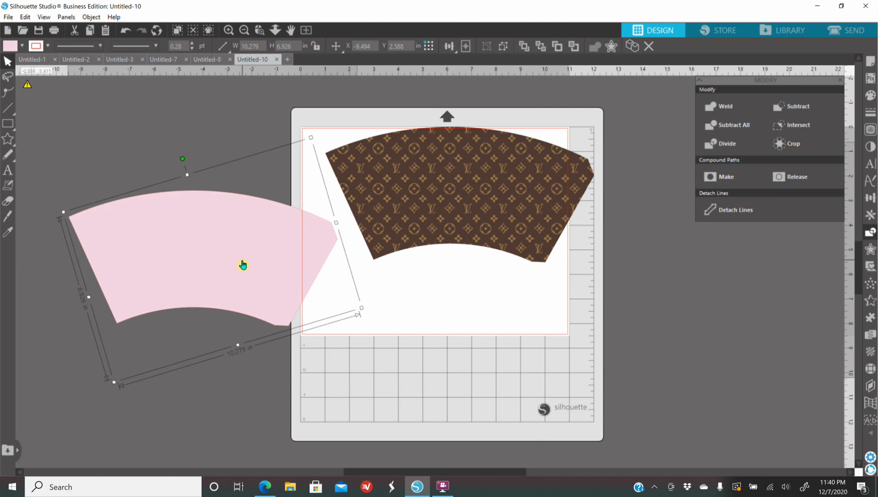
# Step: Fill the spare pink template with black and shift it slightly further from the patterned piece
pyautogui.click(871, 97)
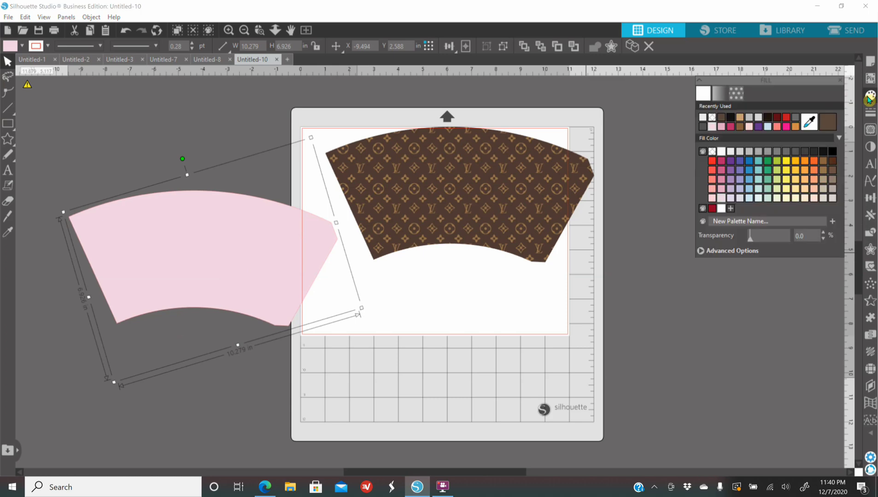
pyautogui.click(731, 117)
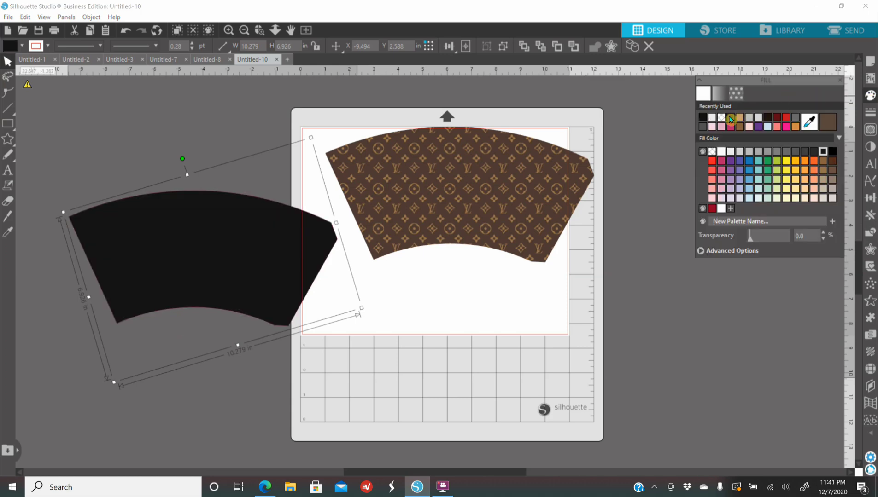
pyautogui.click(704, 328)
pyautogui.moveTo(246, 235); pyautogui.dragTo(232, 243)
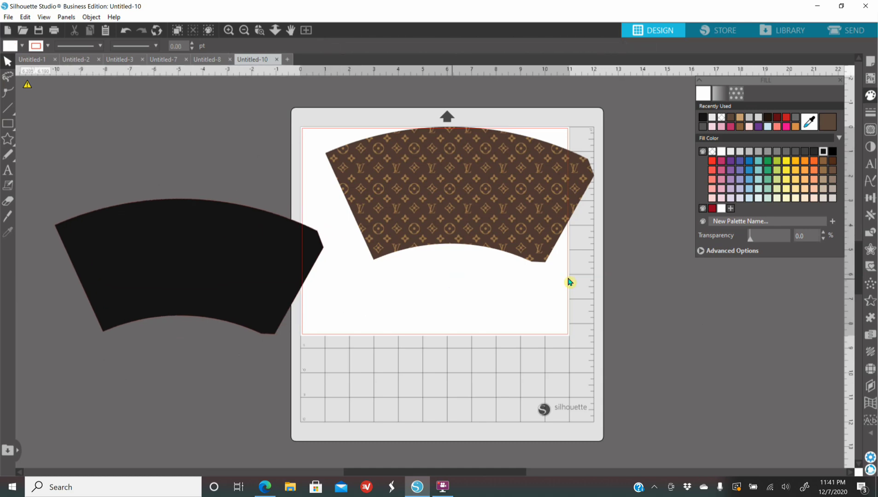
# Step: Mark a trace area across the upper part of the black template and move the patterned piece further away from it
pyautogui.click(868, 132)
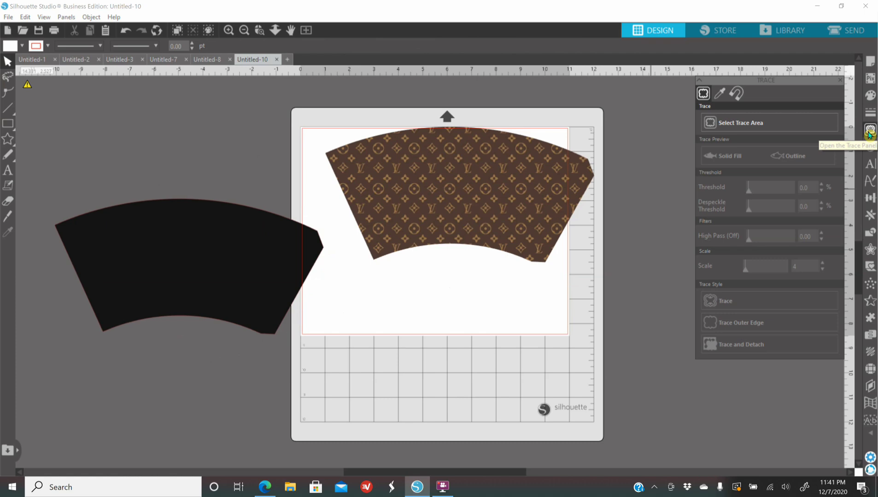
pyautogui.click(728, 128)
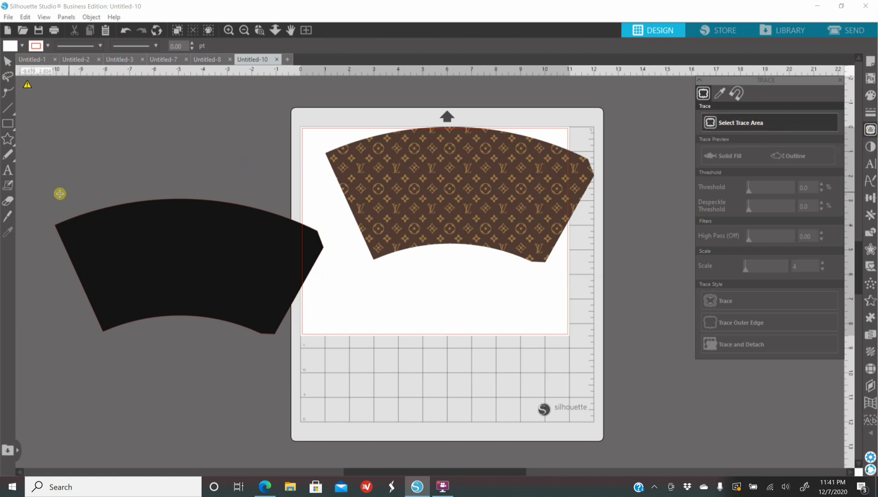
pyautogui.moveTo(39, 196); pyautogui.dragTo(108, 213)
pyautogui.moveTo(181, 237)
pyautogui.mouseDown()
pyautogui.moveTo(233, 260)
pyautogui.moveTo(323, 269)
pyautogui.moveTo(333, 281)
pyautogui.moveTo(341, 269)
pyautogui.moveTo(334, 359)
pyautogui.moveTo(361, 266)
pyautogui.moveTo(361, 280)
pyautogui.mouseUp()
pyautogui.moveTo(461, 198); pyautogui.dragTo(543, 194)
pyautogui.click(192, 194)
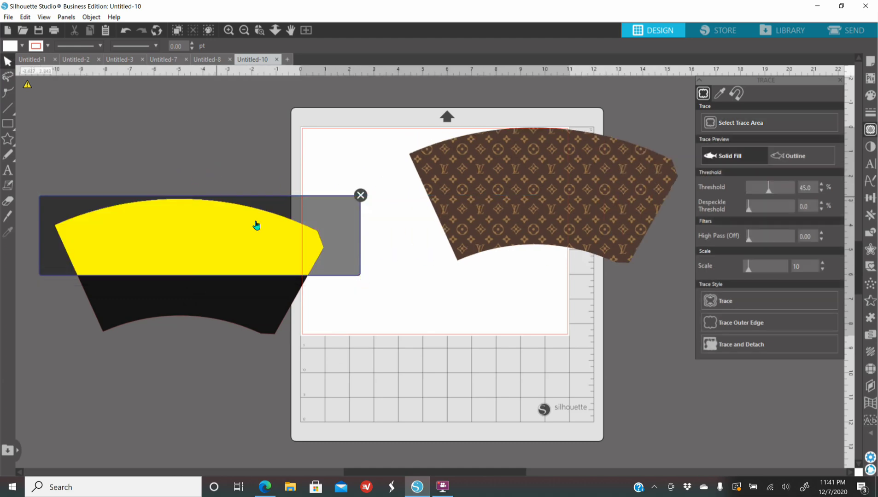
# Step: Tilt the trace area slightly clockwise and trace the enclosed upper part of the black template
pyautogui.click(319, 221)
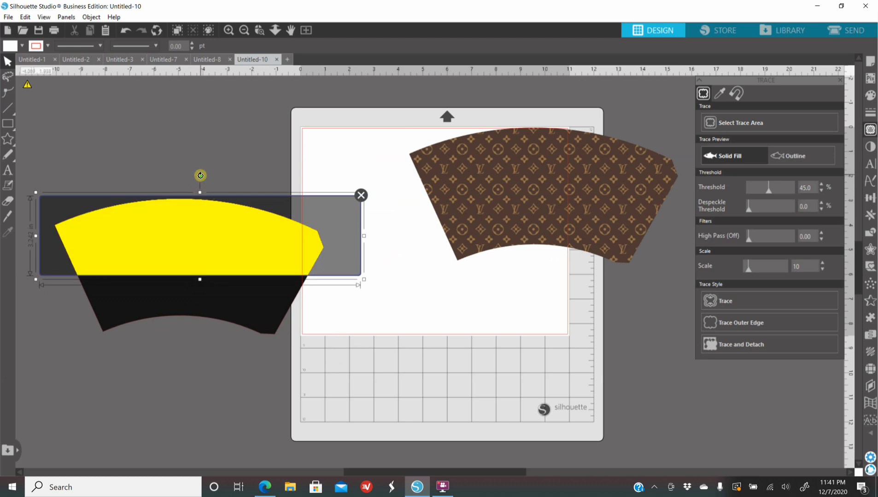
pyautogui.moveTo(201, 179); pyautogui.dragTo(203, 178)
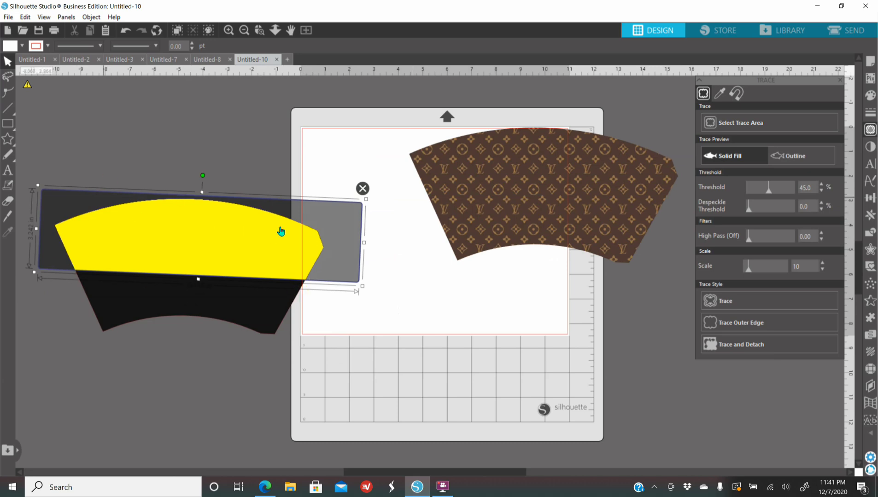
pyautogui.click(737, 300)
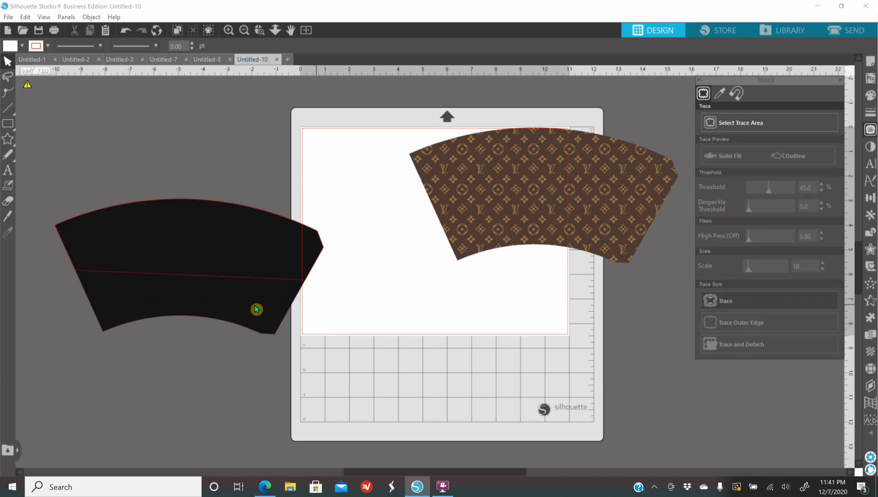
# Step: Move the original black template off the traced outline and delete it, then fill the traced outline with black
pyautogui.moveTo(217, 306)
pyautogui.mouseDown()
pyautogui.moveTo(435, 450)
pyautogui.moveTo(355, 422)
pyautogui.moveTo(401, 427)
pyautogui.moveTo(260, 409)
pyautogui.mouseUp()
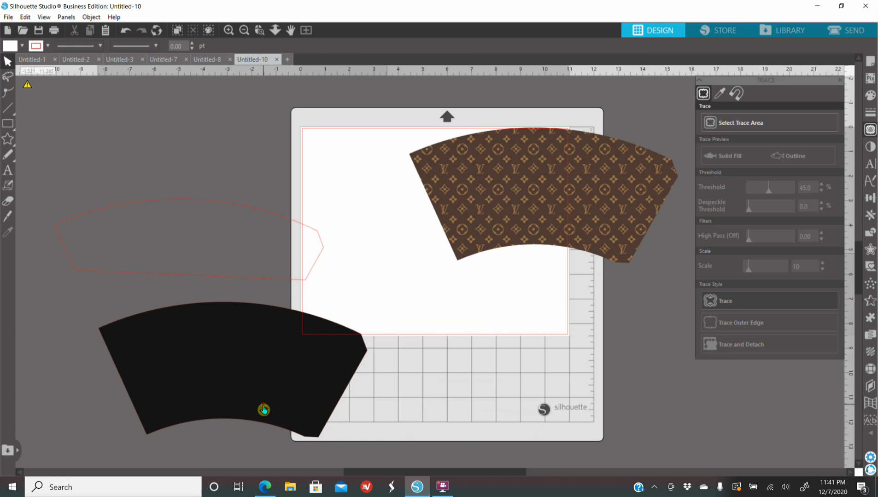
pyautogui.press('Delete')
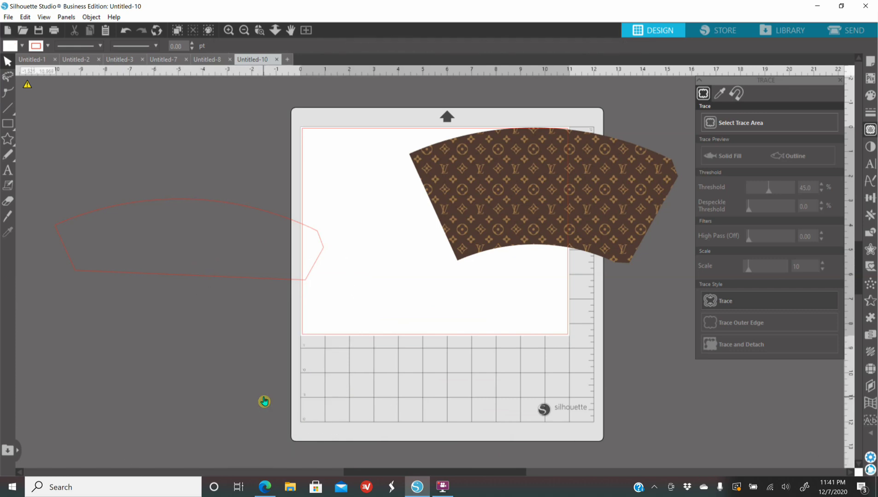
pyautogui.click(168, 278)
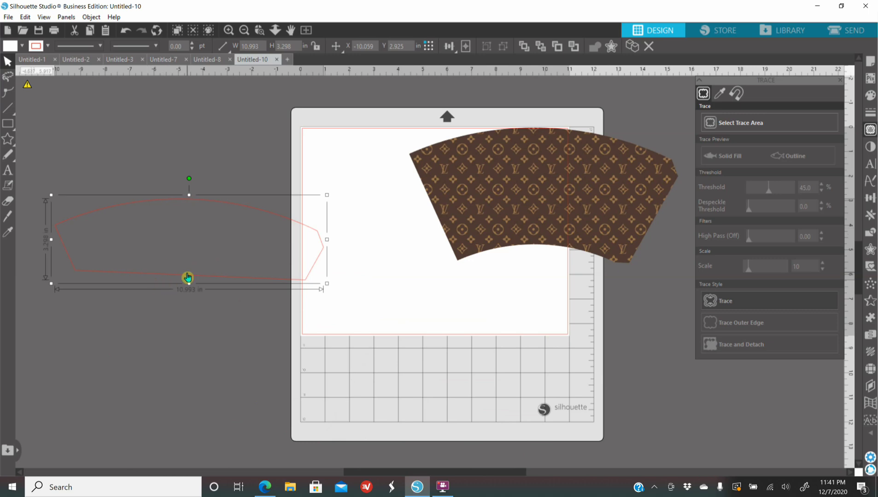
pyautogui.click(870, 96)
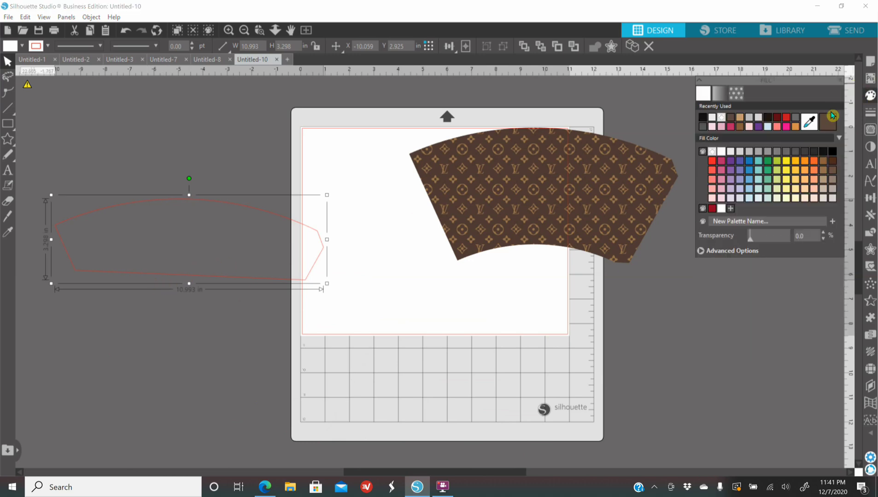
pyautogui.click(823, 152)
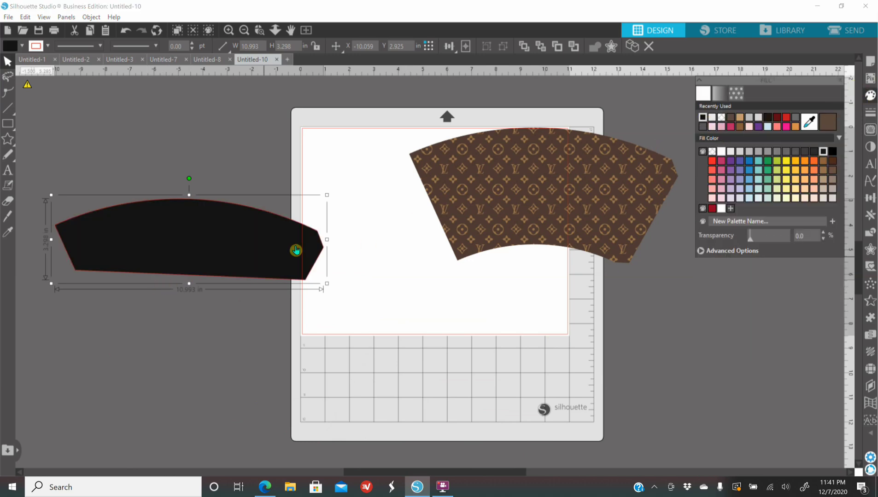
# Step: Place the patterned piece and the black band on the page and align them by their centers and upper edges
pyautogui.moveTo(475, 241); pyautogui.dragTo(373, 282)
pyautogui.moveTo(249, 240); pyautogui.dragTo(441, 231)
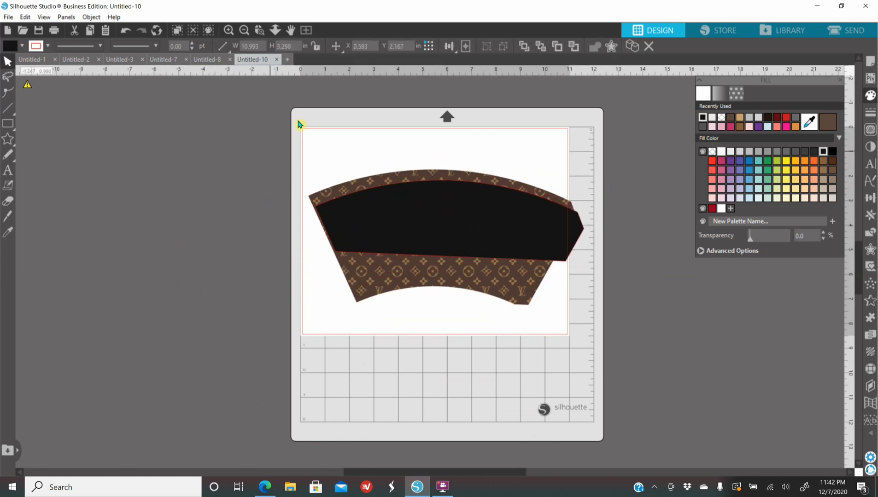
pyautogui.click(264, 160)
pyautogui.moveTo(264, 161); pyautogui.dragTo(613, 327)
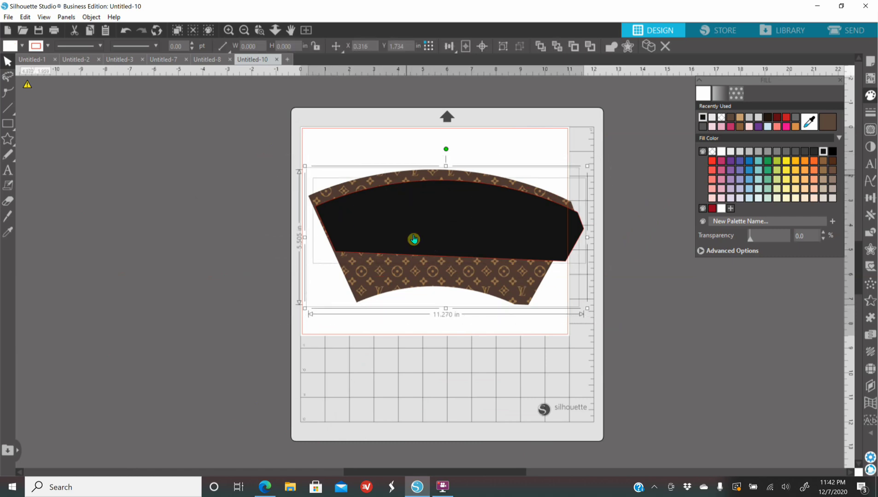
pyautogui.click(870, 198)
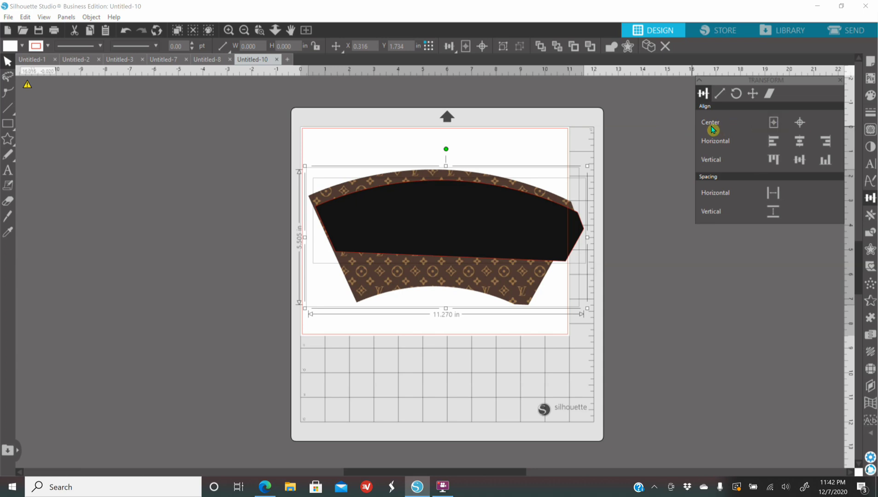
pyautogui.click(800, 124)
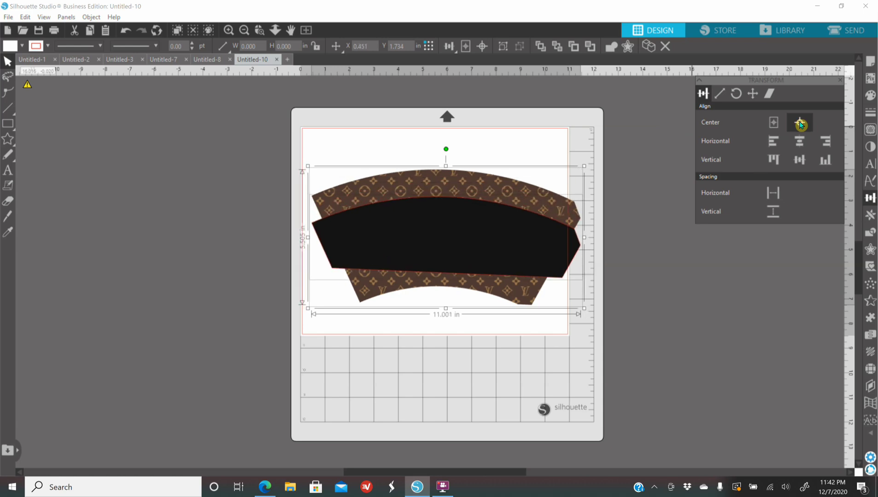
pyautogui.click(770, 159)
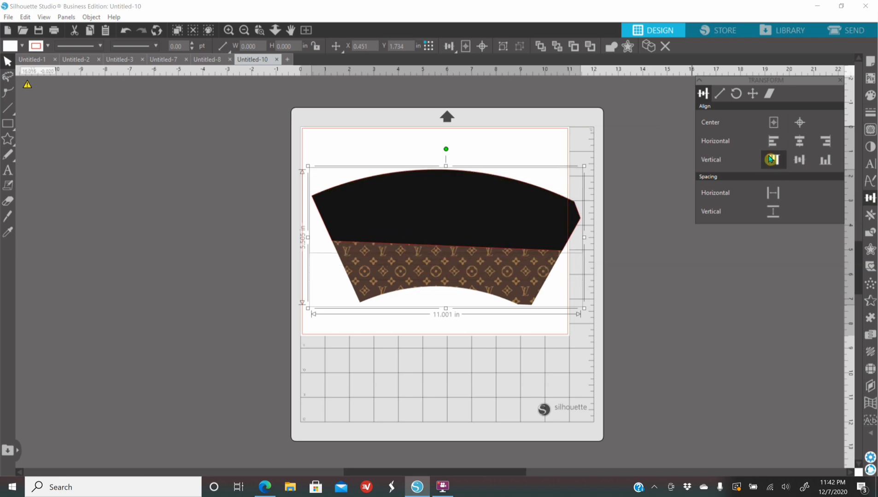
pyautogui.click(702, 353)
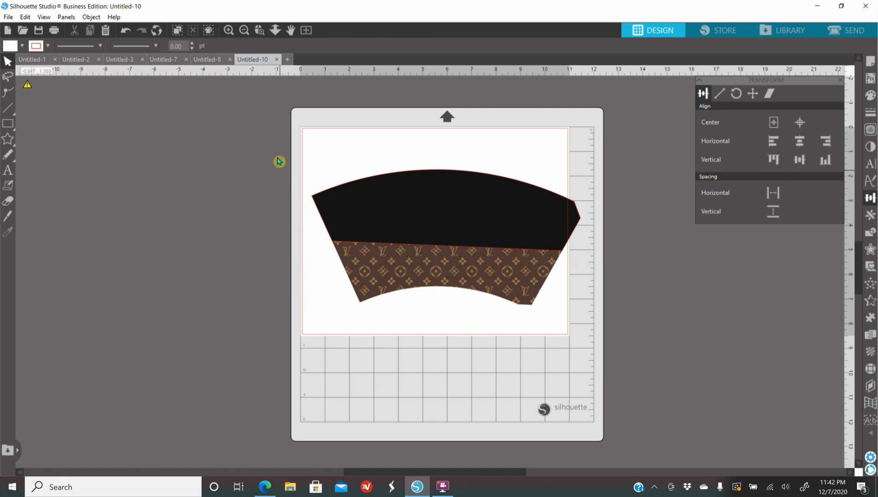
# Step: Set the line color of the black band and the patterned piece to transparent
pyautogui.moveTo(278, 150); pyautogui.dragTo(666, 347)
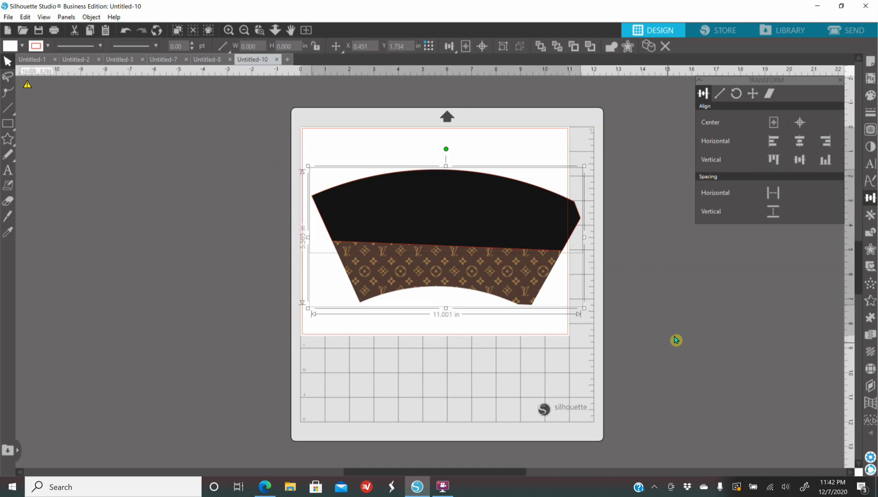
pyautogui.click(870, 116)
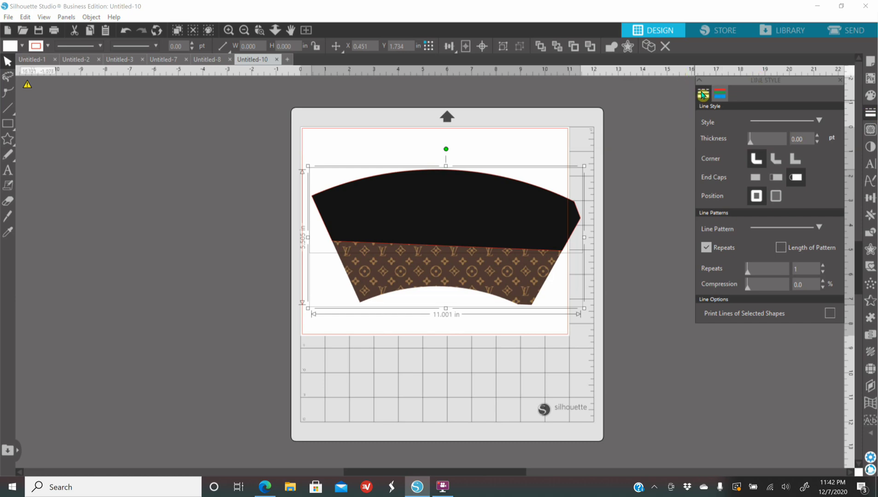
pyautogui.click(721, 95)
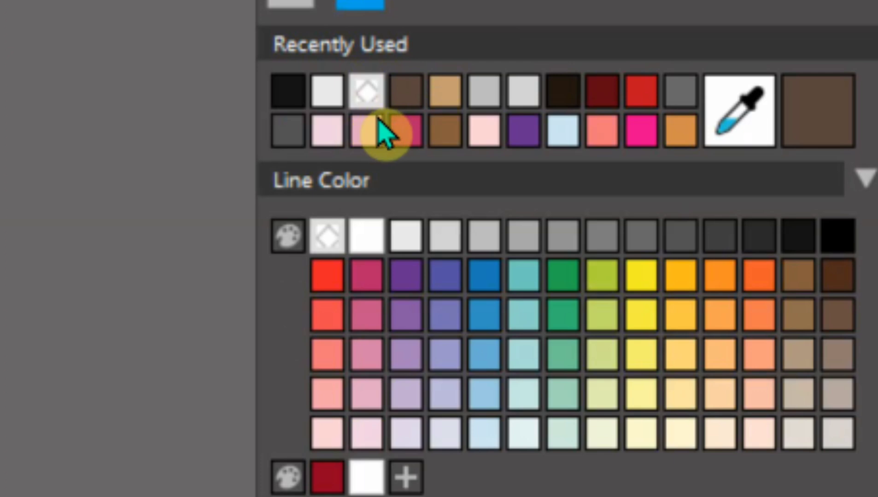
pyautogui.click(378, 121)
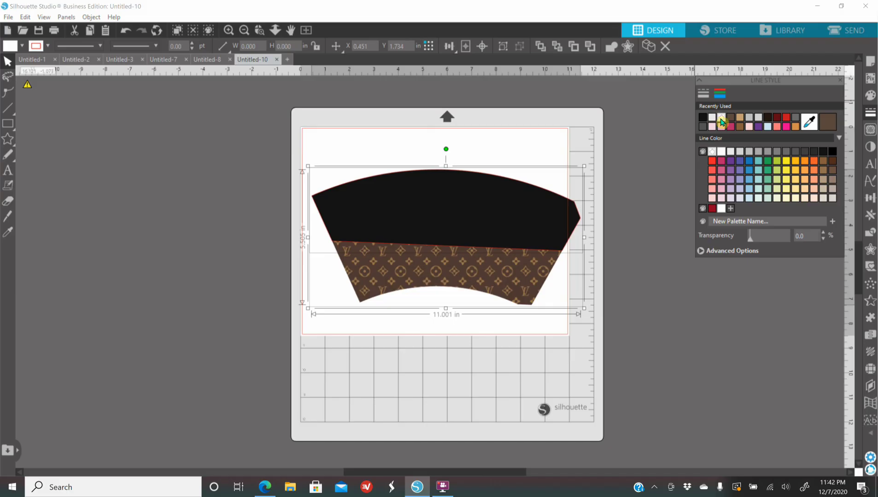
pyautogui.click(721, 120)
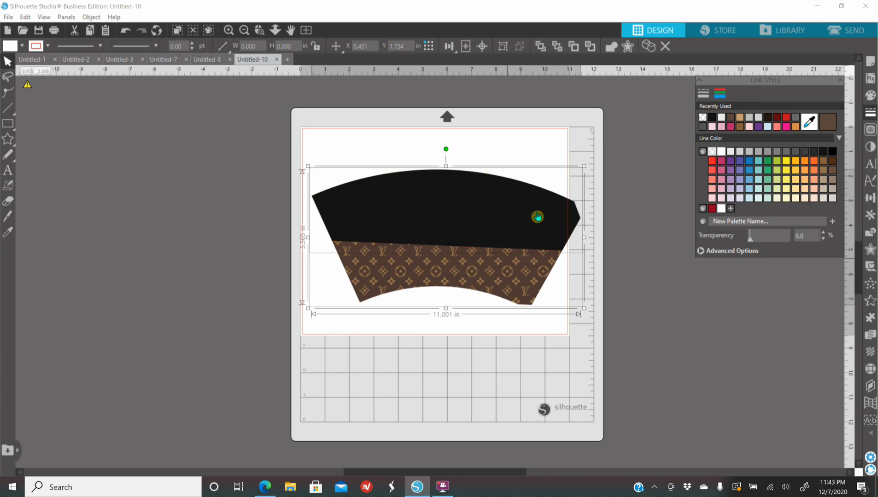
# Step: Group the black band with the patterned piece and reposition the group on the page
pyautogui.rightClick(474, 235)
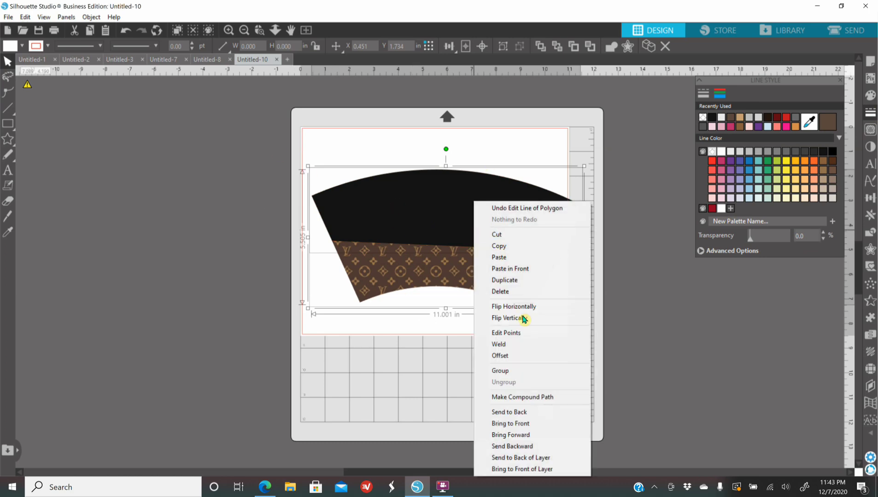
pyautogui.click(513, 372)
pyautogui.moveTo(442, 205)
pyautogui.mouseDown()
pyautogui.moveTo(392, 219)
pyautogui.moveTo(480, 224)
pyautogui.moveTo(429, 200)
pyautogui.mouseUp()
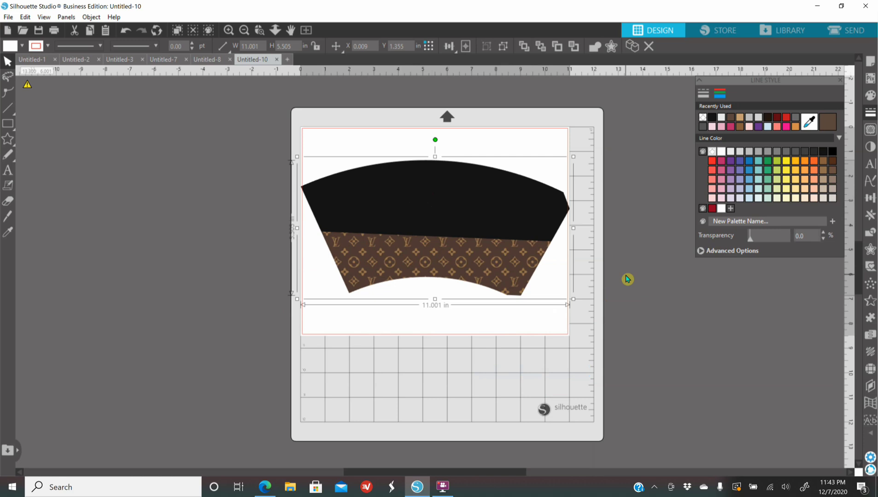
pyautogui.click(666, 338)
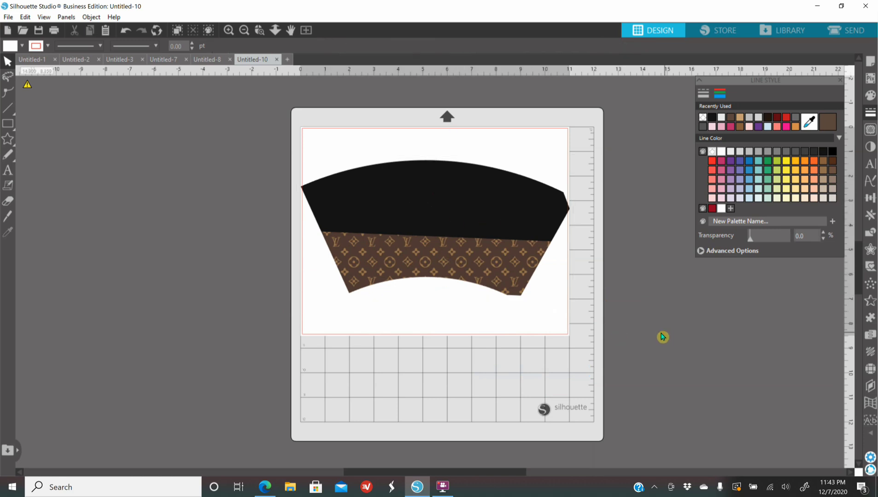
pyautogui.moveTo(437, 243); pyautogui.dragTo(434, 254)
pyautogui.click(676, 313)
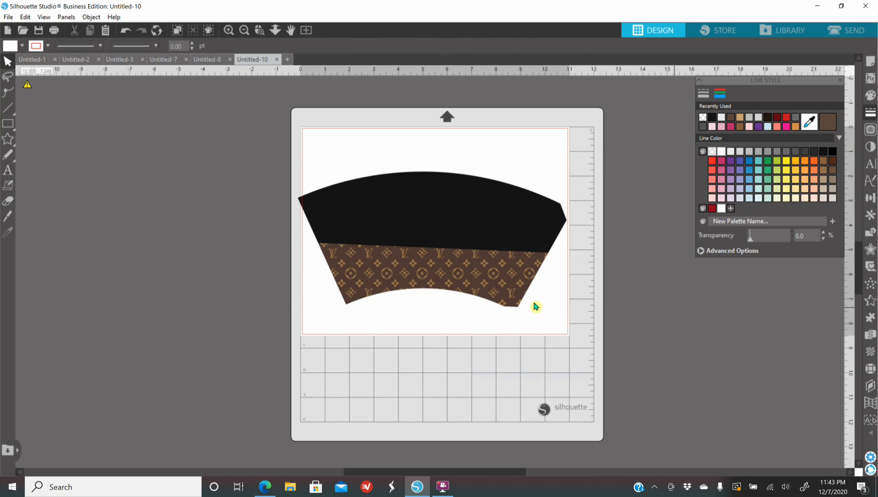
# Step: Switch to Edge, open the plaid and leopard trees image from the "buffalo print christmas tree png" results and show its save options
pyautogui.moveTo(267, 484)
pyautogui.click(294, 456)
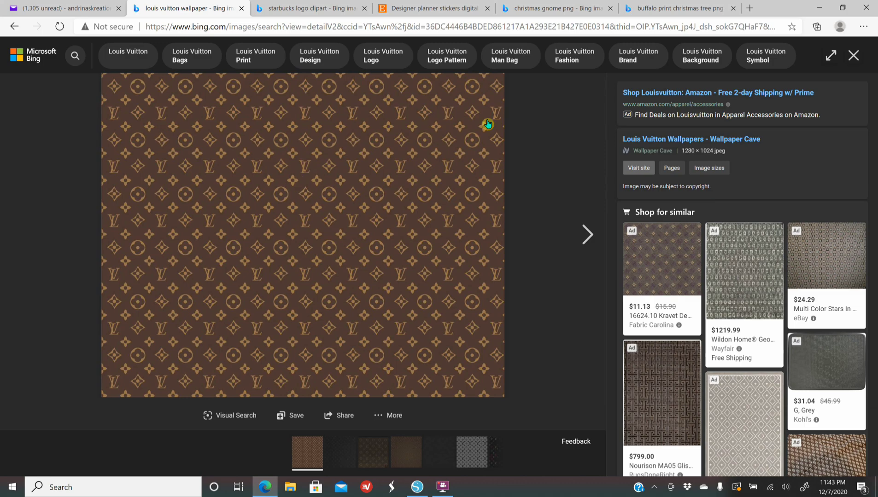
pyautogui.click(676, 8)
pyautogui.scroll(10, 250, 245)
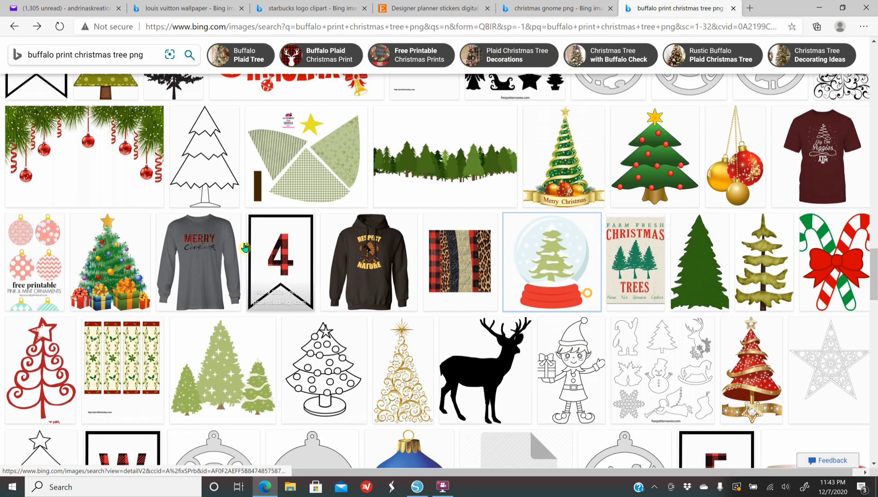
pyautogui.scroll(15, 245, 248)
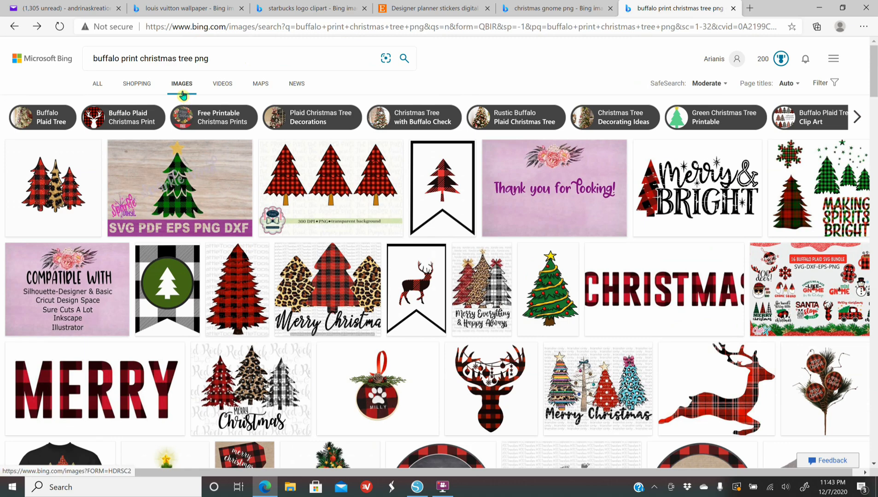
pyautogui.click(54, 179)
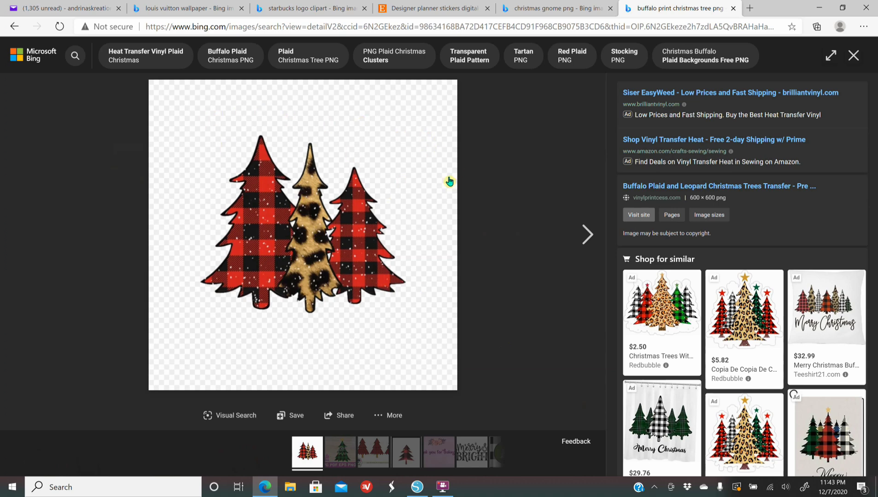
pyautogui.rightClick(307, 232)
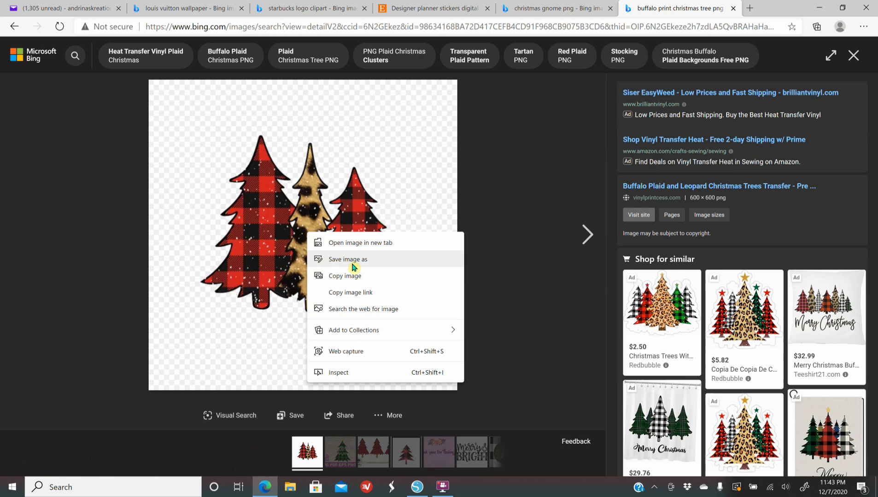
# Step: Switch to Silhouette Studio and merge the christmas_trees11_grande image from the Christmas pictures folder into the wrap design
pyautogui.click(412, 491)
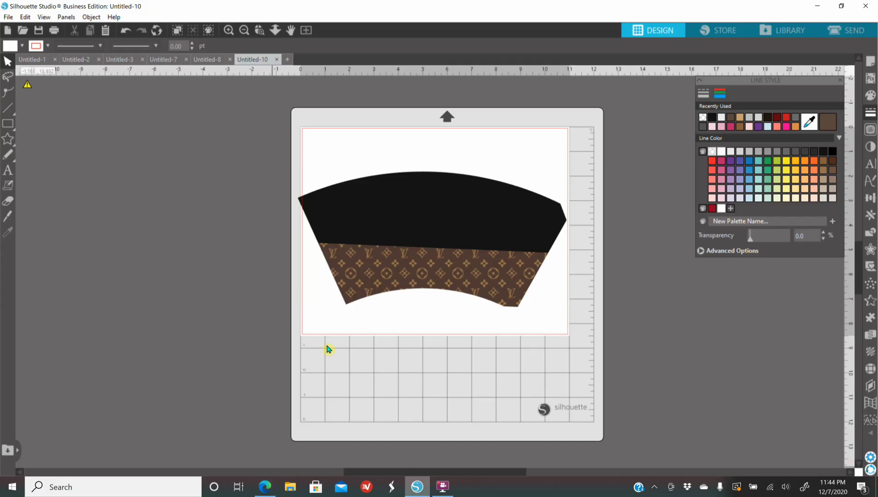
pyautogui.click(8, 17)
pyautogui.click(46, 86)
pyautogui.click(48, 176)
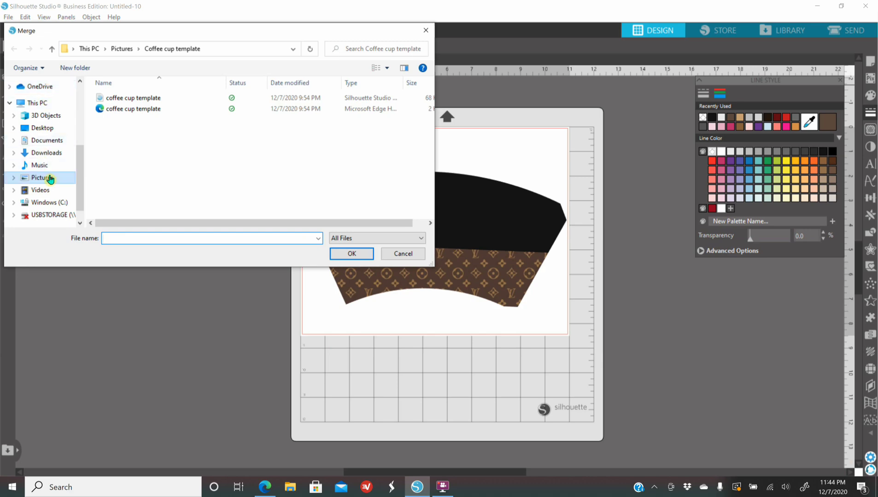
pyautogui.doubleClick(140, 149)
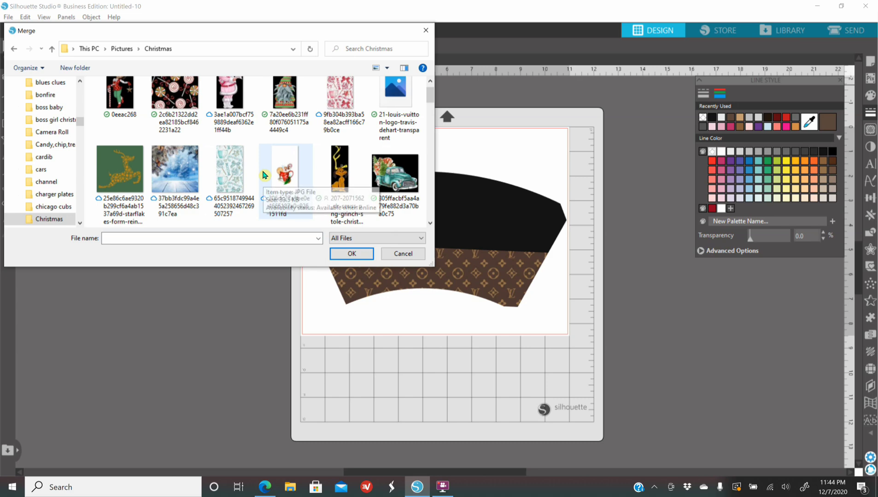
pyautogui.scroll(-6, 264, 175)
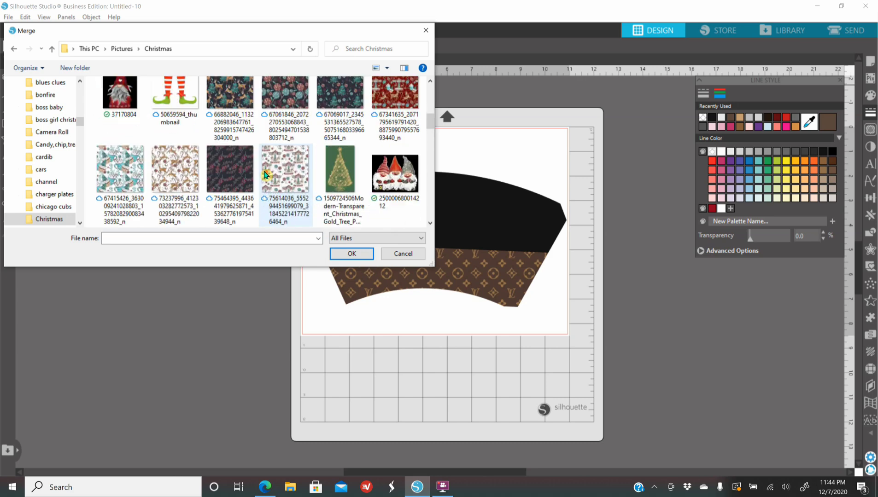
pyautogui.scroll(-2, 264, 175)
pyautogui.scroll(-4, 265, 175)
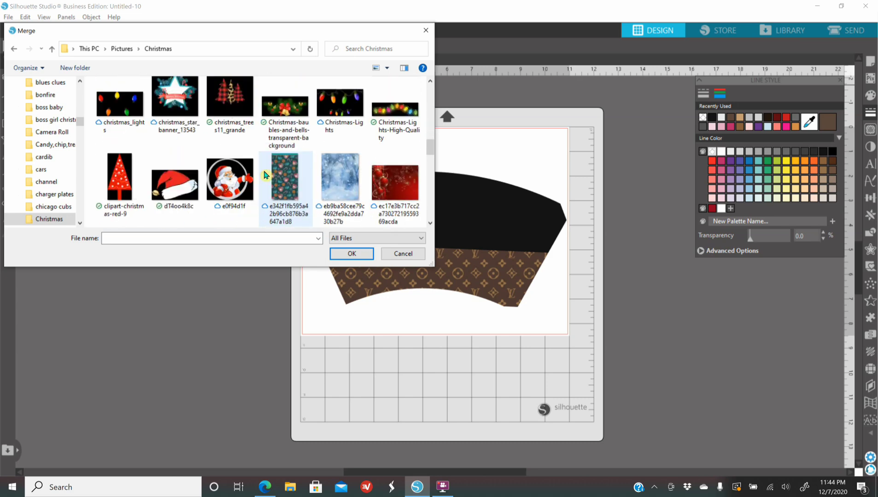
pyautogui.click(241, 109)
pyautogui.click(353, 253)
pyautogui.click(372, 191)
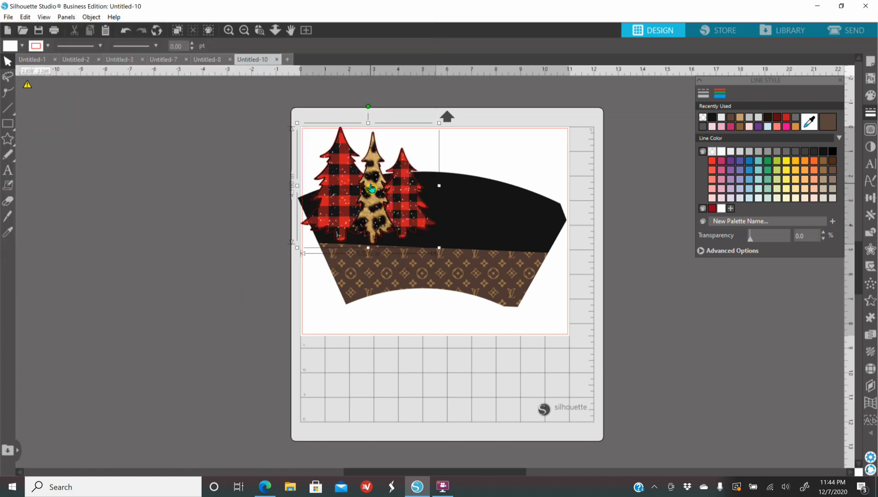
# Step: Move the trees image down onto the wrap and scale it proportionally to about 4.38 by 3.77 in
pyautogui.click(228, 30)
pyautogui.scroll(2, 317, 336)
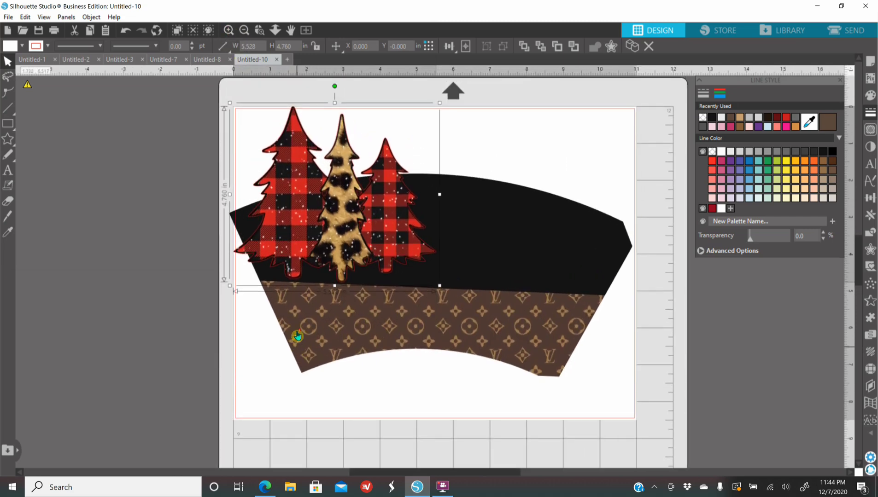
pyautogui.moveTo(305, 151); pyautogui.dragTo(312, 167)
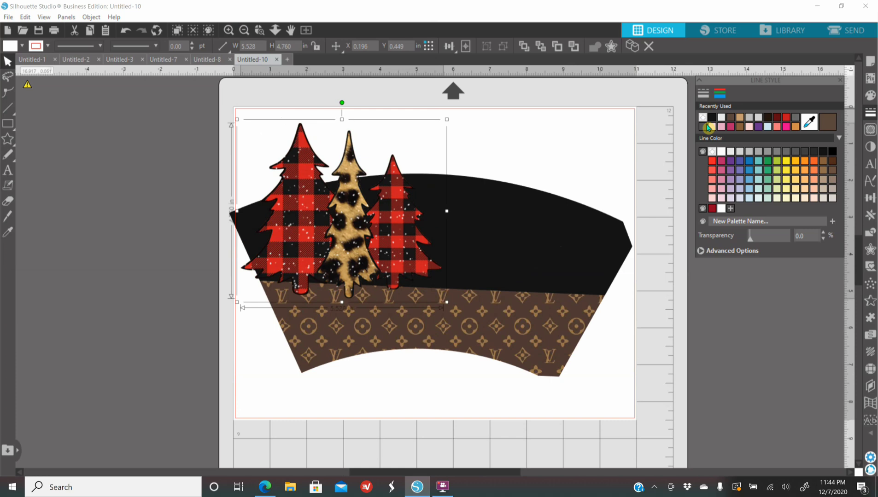
pyautogui.moveTo(309, 242); pyautogui.dragTo(319, 284)
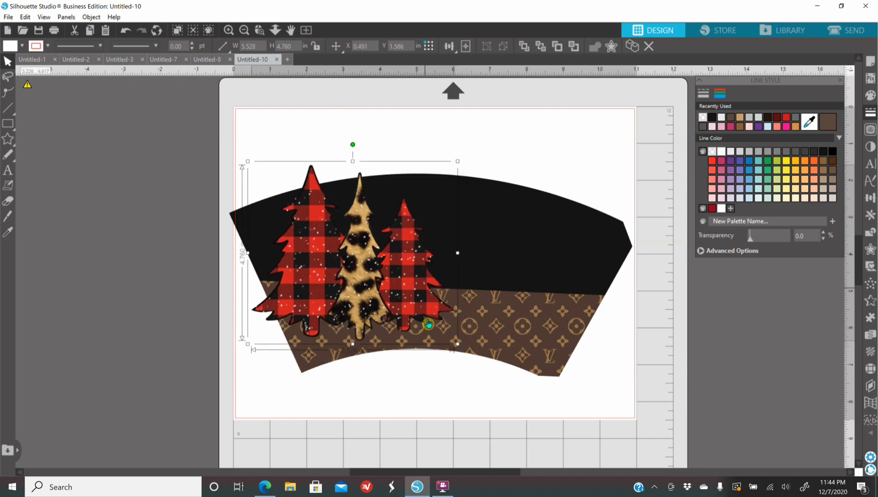
pyautogui.moveTo(457, 344); pyautogui.dragTo(422, 314)
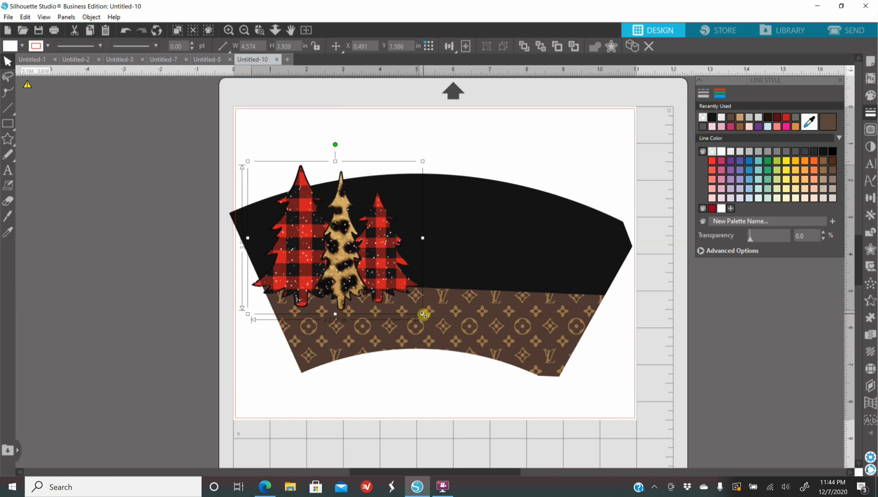
pyautogui.moveTo(422, 314); pyautogui.dragTo(408, 326)
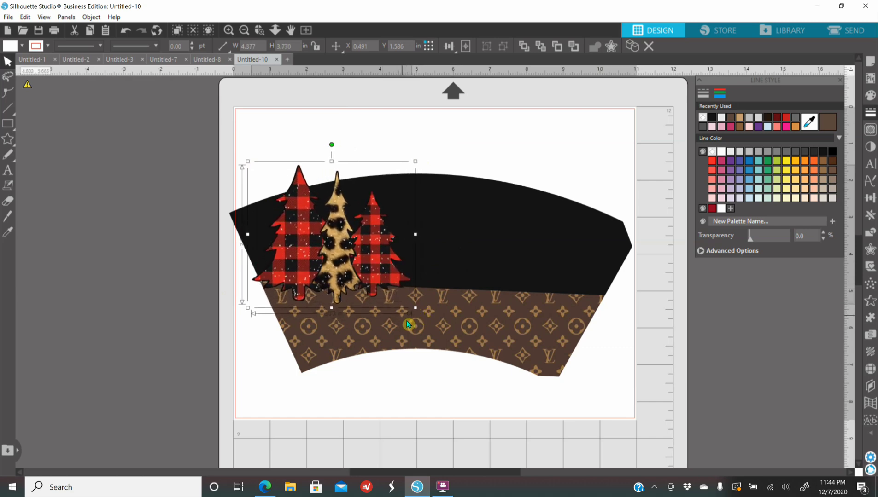
# Step: Place the trees in the middle of the wrap and stretch them to about 4.87 in wide
pyautogui.moveTo(318, 266); pyautogui.dragTo(436, 273)
pyautogui.moveTo(515, 242); pyautogui.dragTo(520, 244)
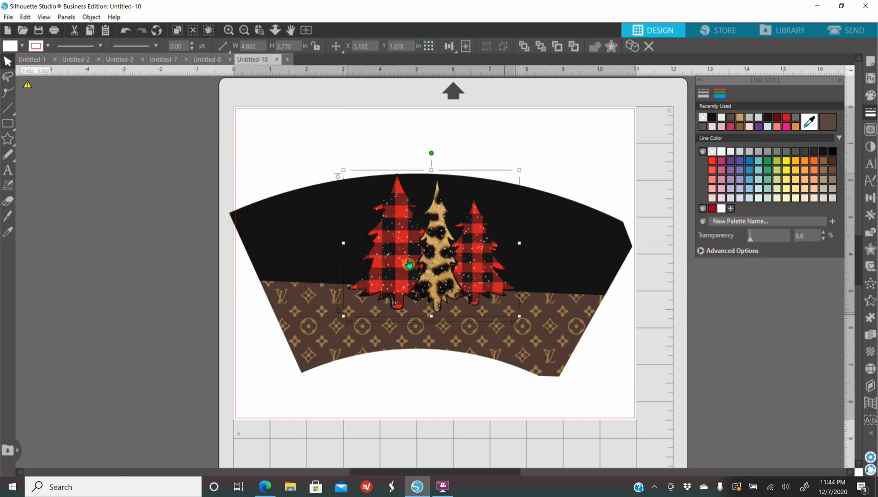
pyautogui.moveTo(343, 243); pyautogui.dragTo(333, 243)
pyautogui.moveTo(432, 280); pyautogui.dragTo(430, 281)
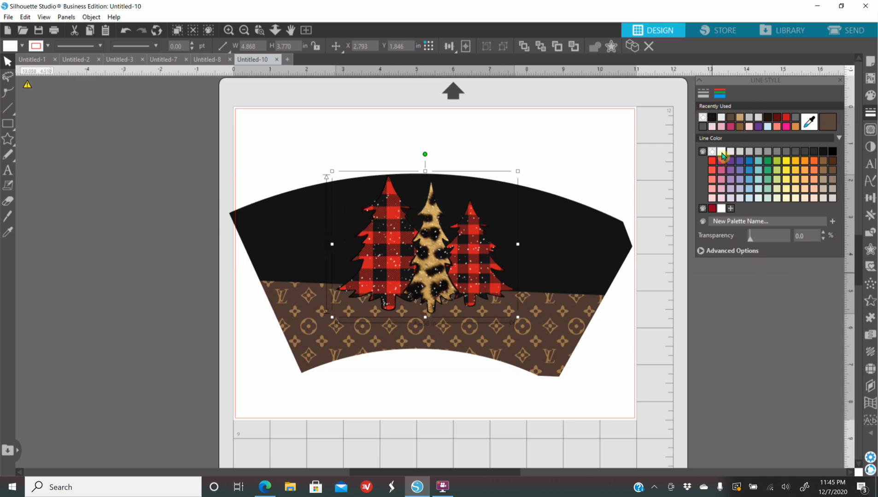
# Step: Outline the trees with a white line 2.00 pt thick
pyautogui.click(721, 153)
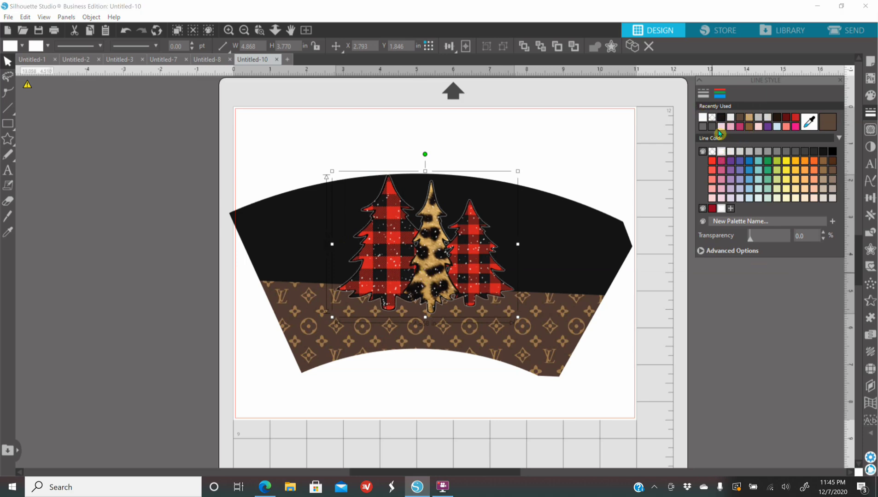
pyautogui.click(704, 94)
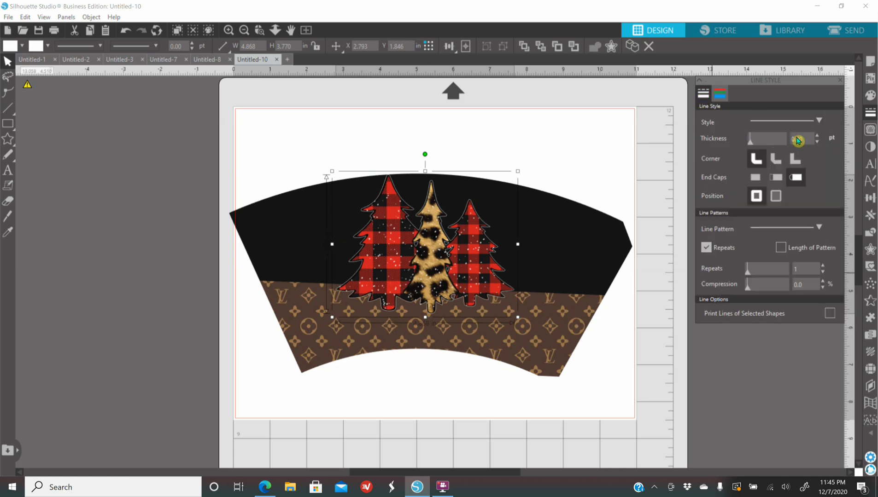
pyautogui.click(819, 136)
pyautogui.click(820, 135)
pyautogui.click(820, 135)
pyautogui.click(819, 135)
pyautogui.click(819, 135)
pyautogui.click(819, 136)
pyautogui.click(819, 136)
pyautogui.click(820, 135)
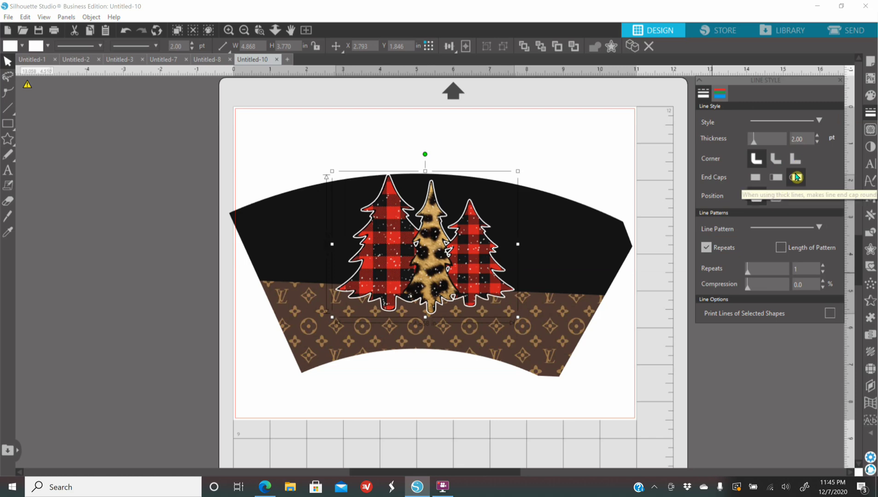
pyautogui.click(280, 150)
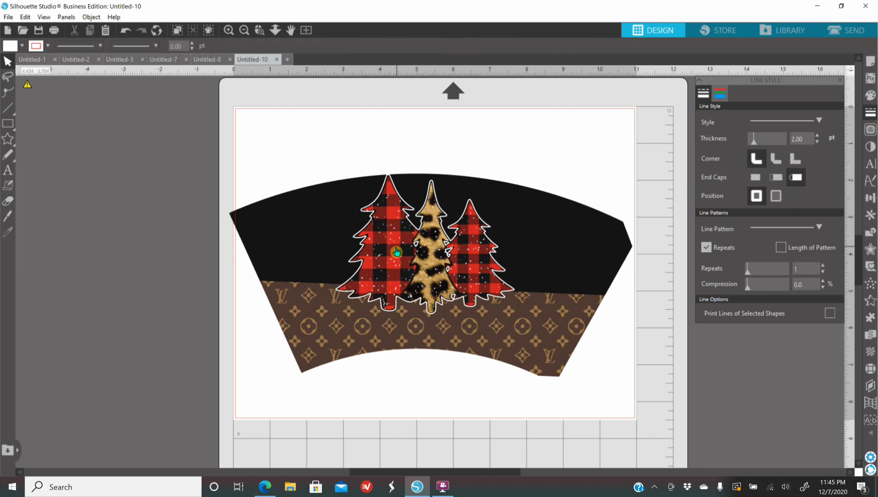
# Step: Duplicate the outlined trees and place the copy over the left end of the wrap
pyautogui.click(395, 251)
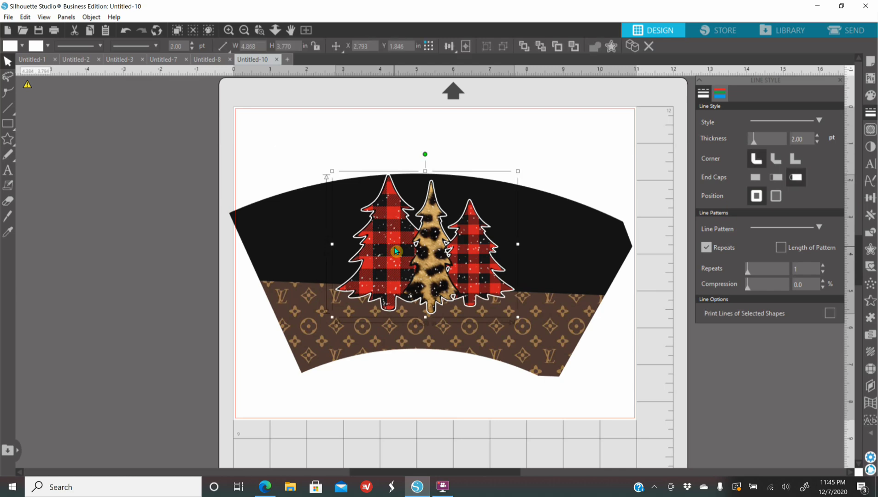
pyautogui.rightClick(396, 251)
pyautogui.click(449, 284)
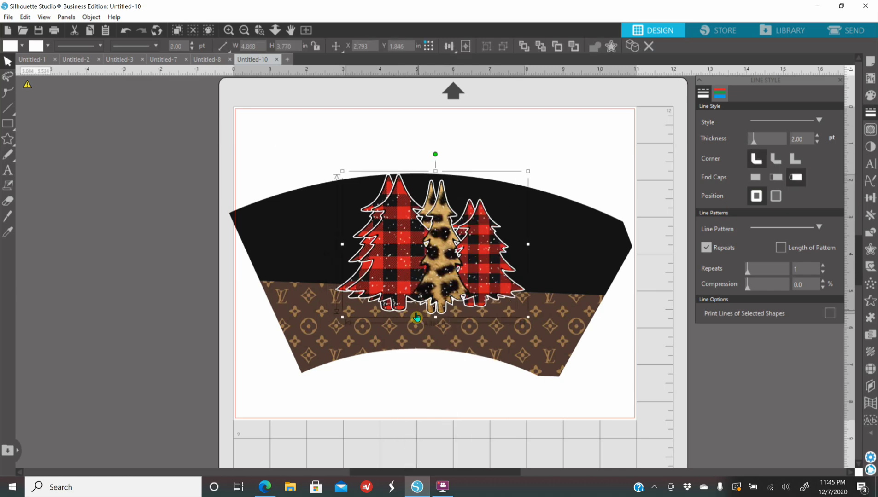
pyautogui.moveTo(471, 257); pyautogui.dragTo(346, 262)
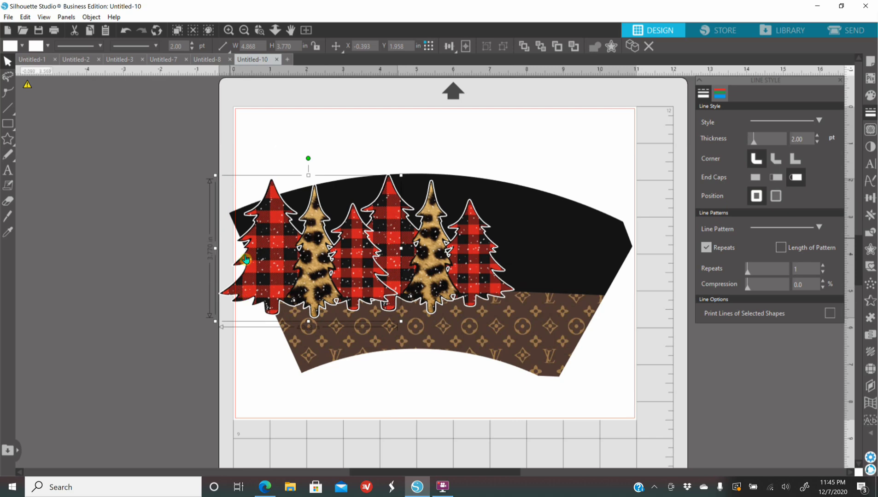
# Step: Duplicate the trees again, place the copy over the right end of the wrap and flip it horizontally
pyautogui.rightClick(358, 271)
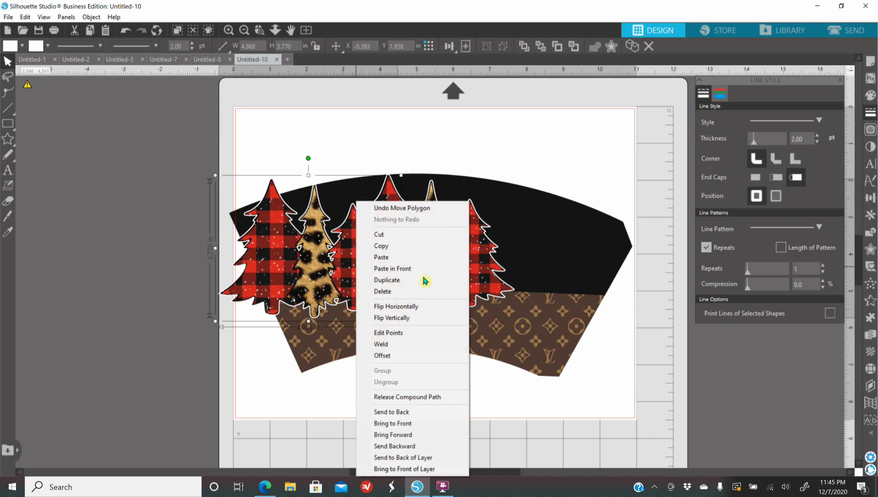
pyautogui.click(429, 281)
pyautogui.moveTo(367, 280); pyautogui.dragTo(571, 285)
pyautogui.rightClick(571, 284)
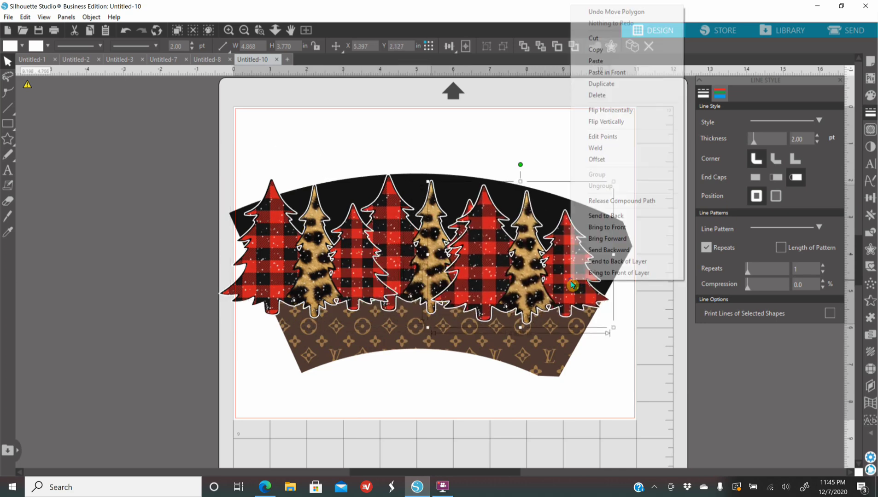
pyautogui.click(627, 111)
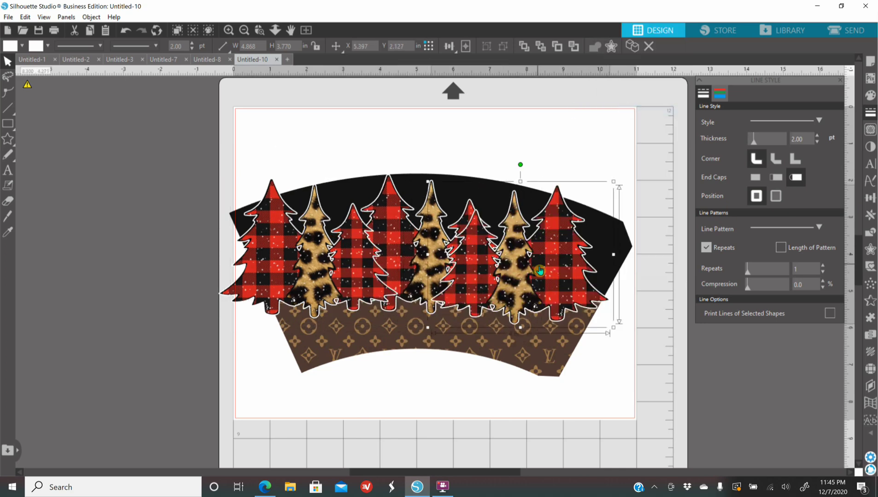
pyautogui.moveTo(545, 274); pyautogui.dragTo(570, 275)
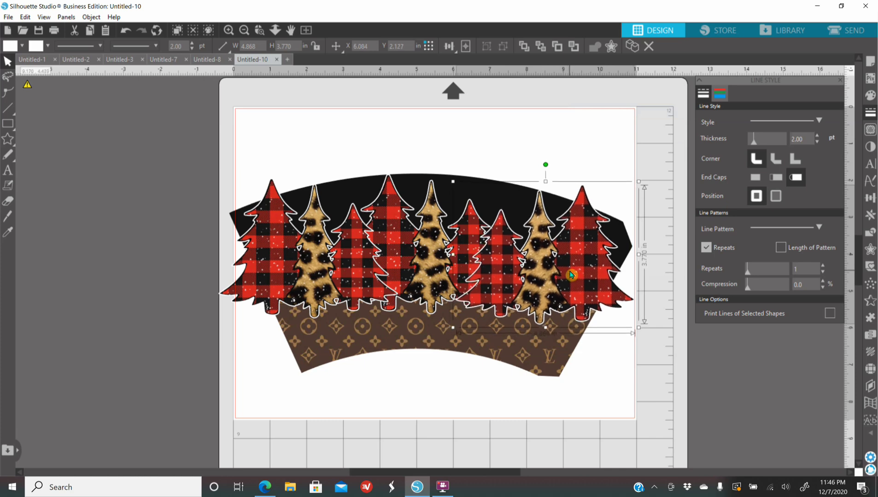
# Step: Shift the middle set of trees slightly to the right to even out its overlap with the neighboring sets
pyautogui.click(630, 389)
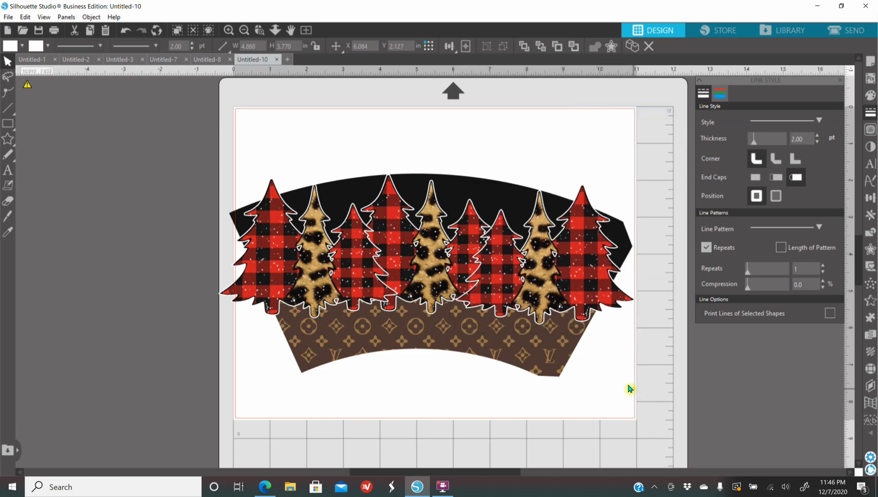
pyautogui.moveTo(449, 266); pyautogui.dragTo(453, 265)
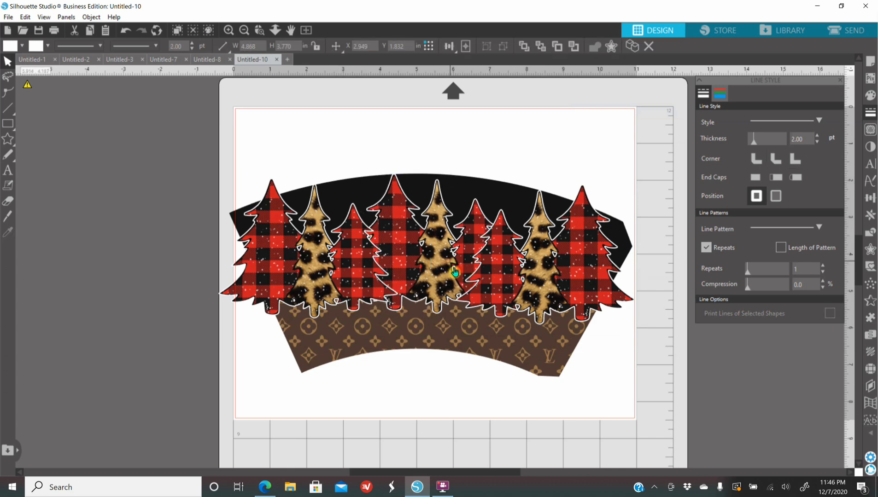
pyautogui.click(737, 390)
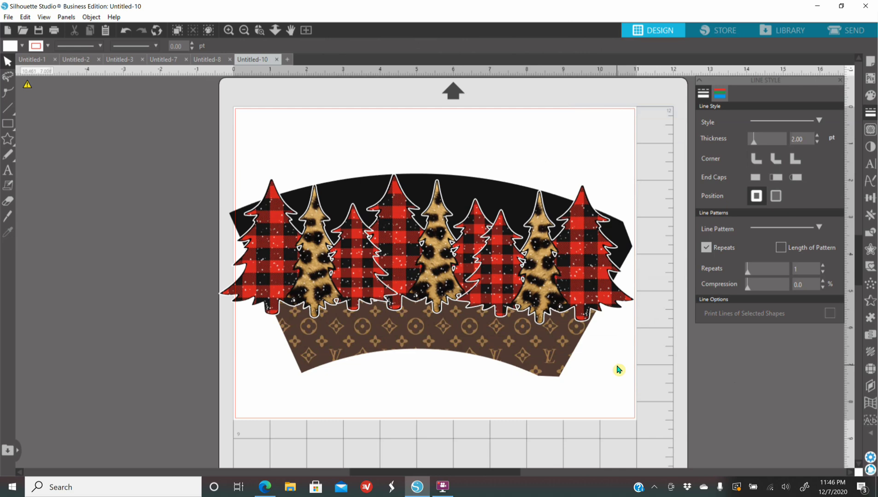
# Step: Set up the Knife tool for a Poly outline cut with Auto Apply turned off
pyautogui.click(229, 31)
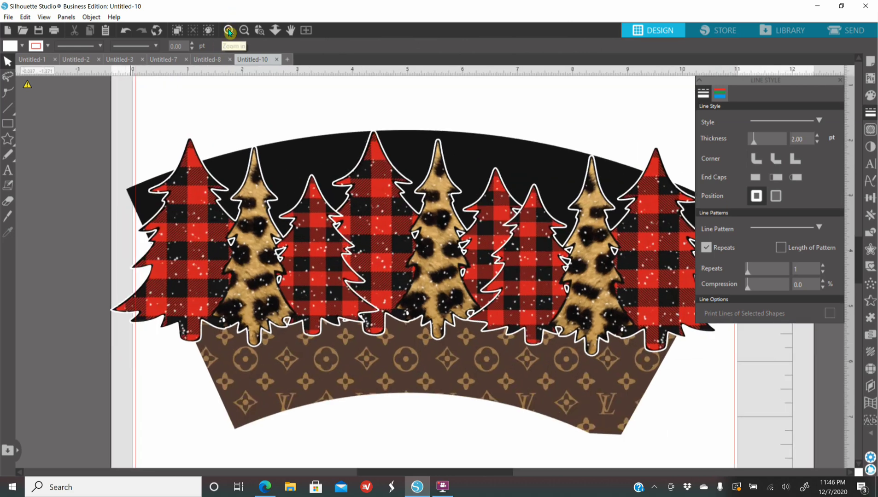
pyautogui.moveTo(477, 476); pyautogui.dragTo(430, 475)
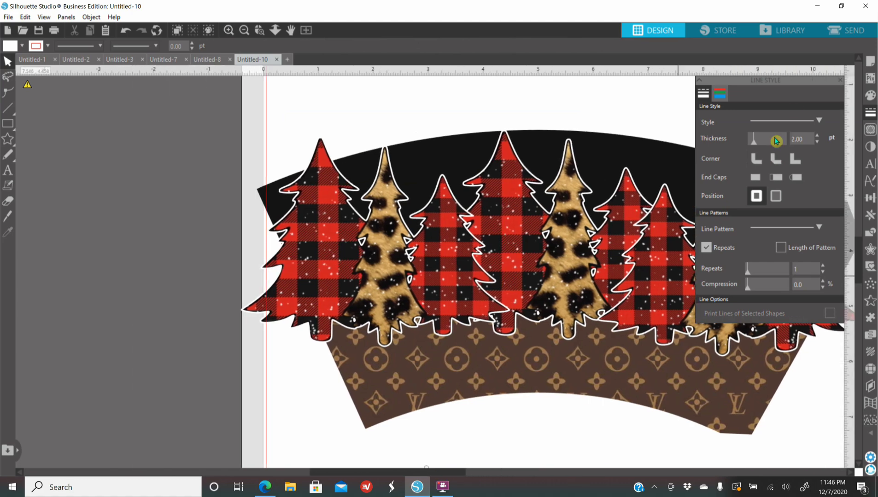
pyautogui.click(841, 82)
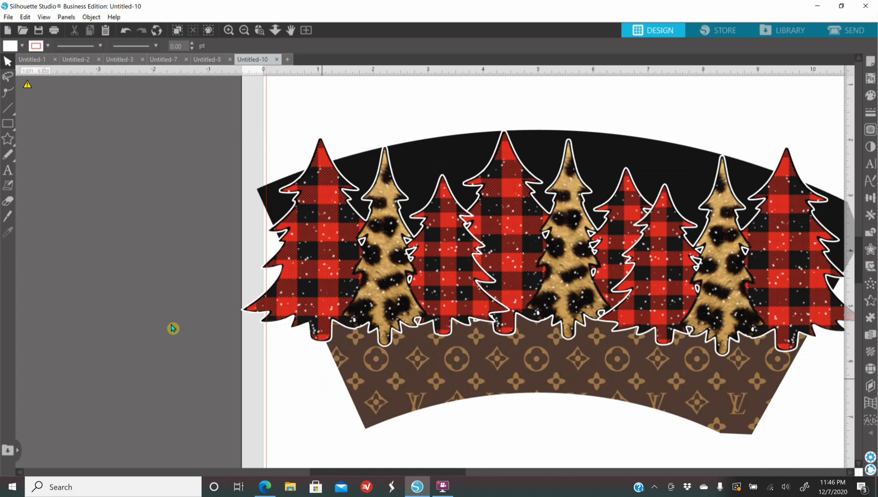
pyautogui.click(6, 219)
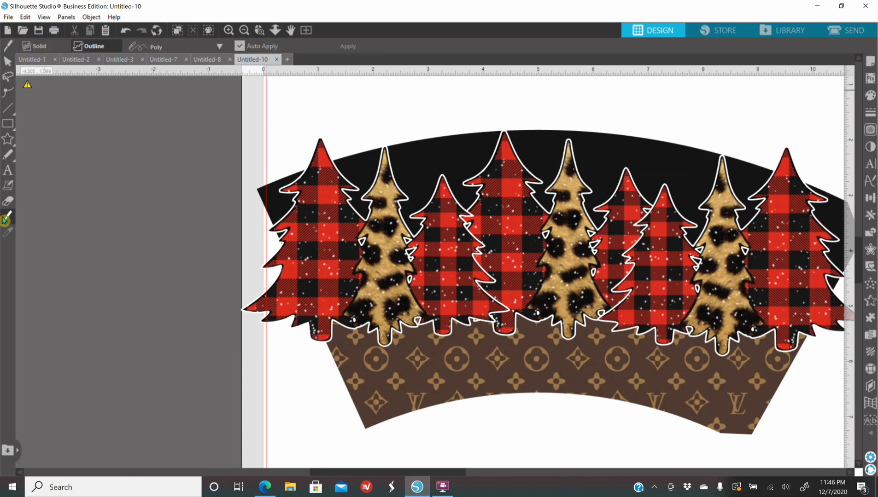
pyautogui.click(201, 47)
pyautogui.click(8, 203)
pyautogui.click(176, 47)
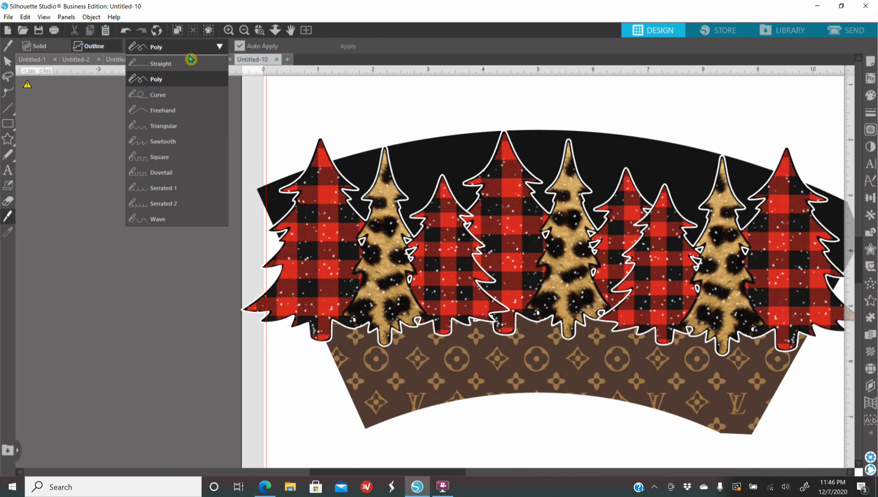
pyautogui.click(161, 82)
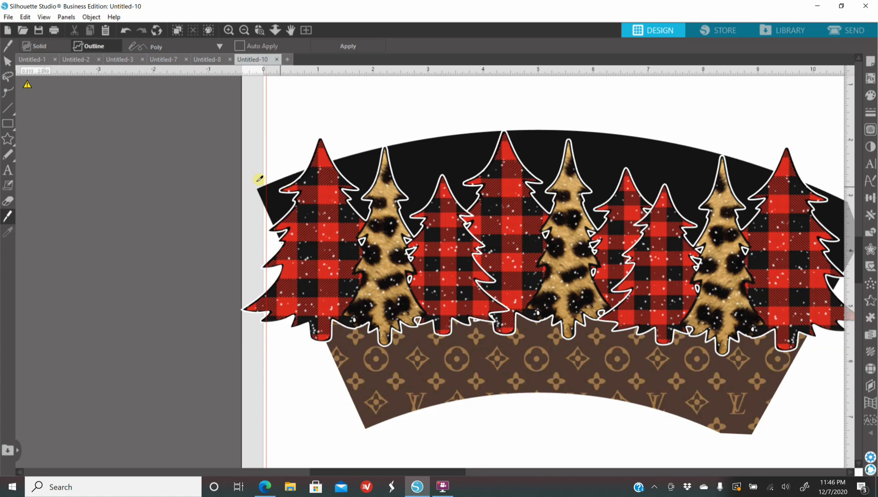
# Step: Cut the leftmost plaid tree with a knife line following the wrap's slanted left edge and apply the cut
pyautogui.click(228, 32)
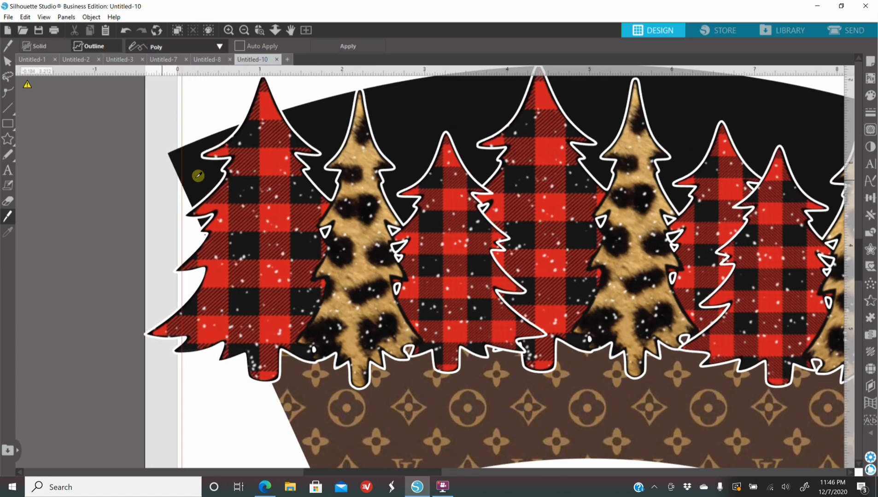
pyautogui.click(227, 30)
pyautogui.click(227, 30)
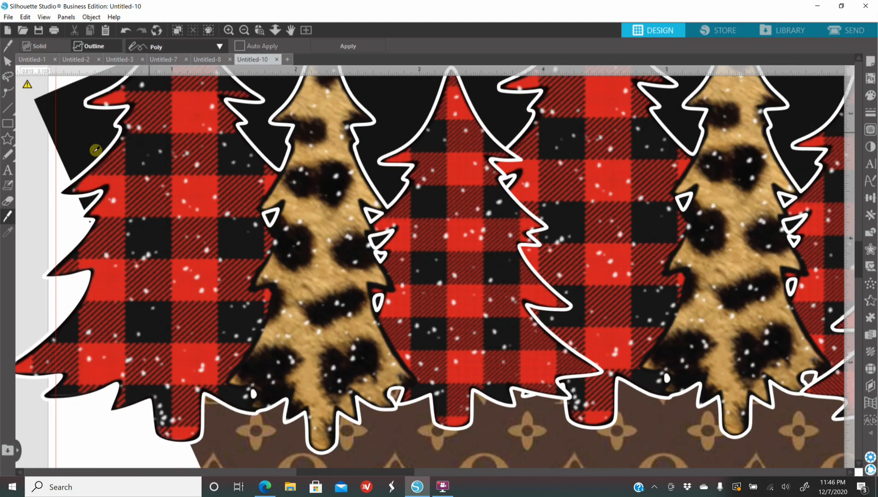
pyautogui.scroll(-1, 99, 186)
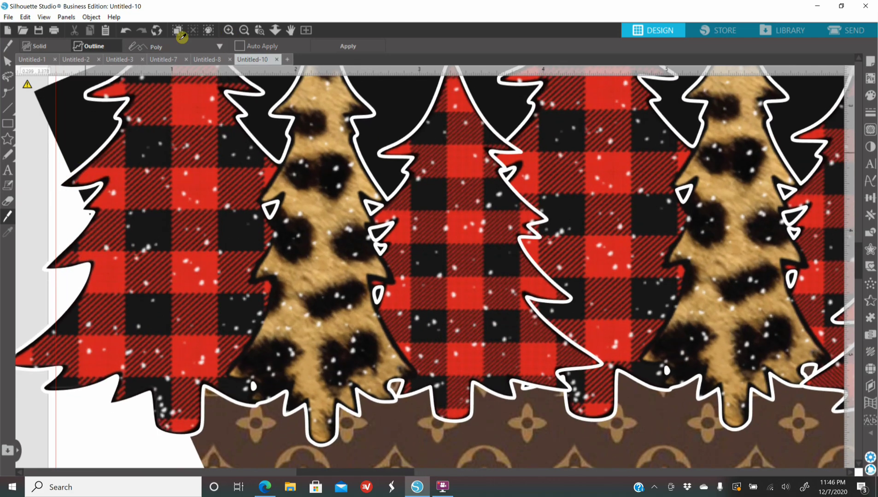
pyautogui.click(245, 31)
pyautogui.click(245, 30)
pyautogui.click(245, 30)
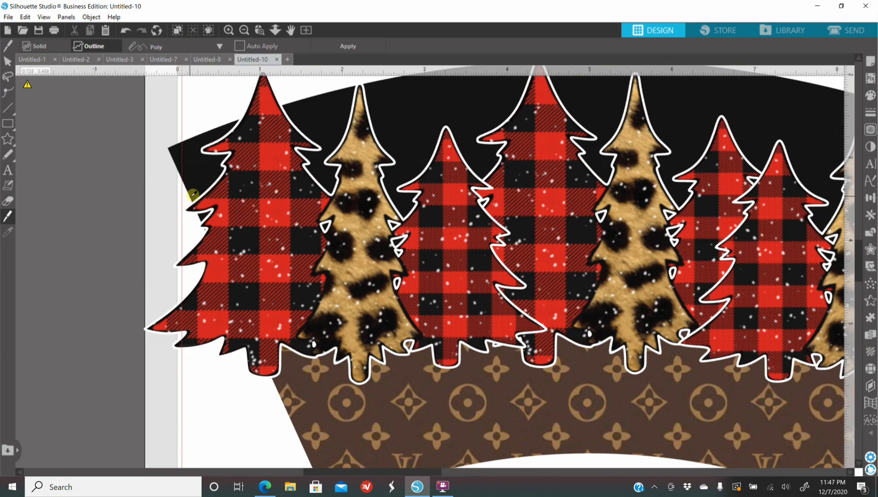
pyautogui.moveTo(190, 198); pyautogui.dragTo(204, 225)
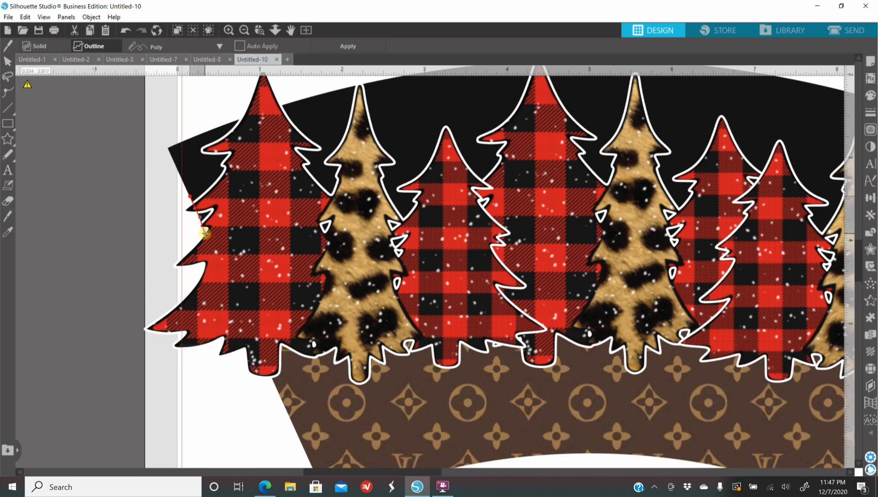
pyautogui.moveTo(206, 239); pyautogui.dragTo(285, 406)
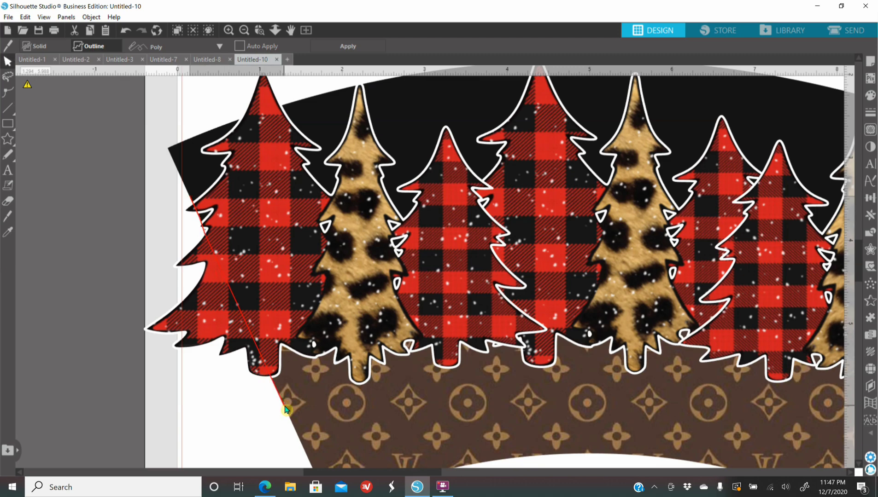
pyautogui.click(350, 46)
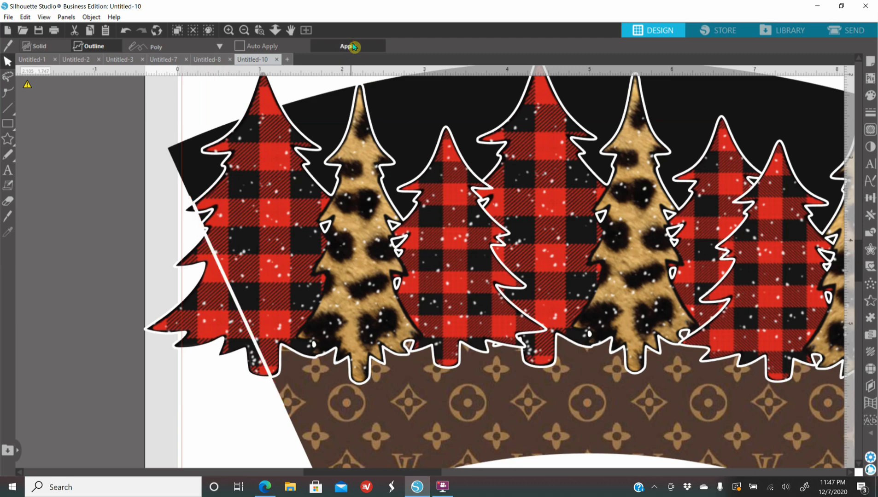
# Step: Separate the two cut-off tree pieces from the wrap's left edge and delete them
pyautogui.moveTo(209, 300); pyautogui.dragTo(158, 322)
pyautogui.moveTo(189, 214); pyautogui.dragTo(165, 237)
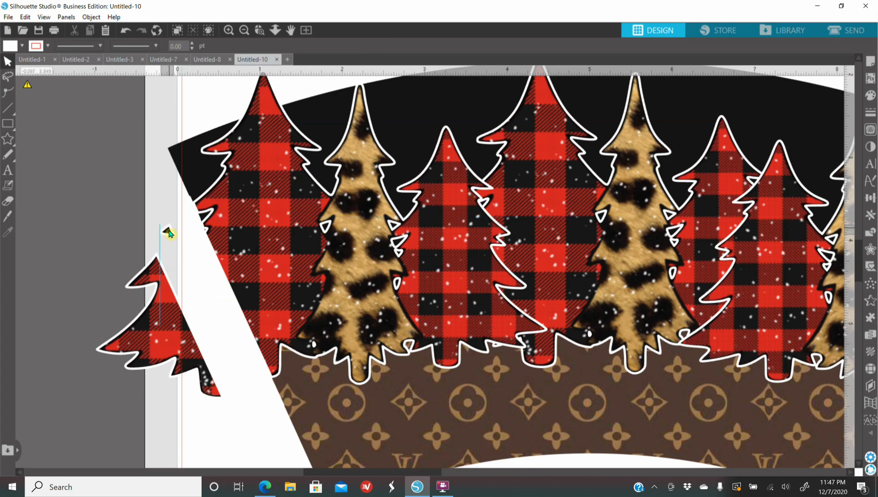
pyautogui.click(164, 240)
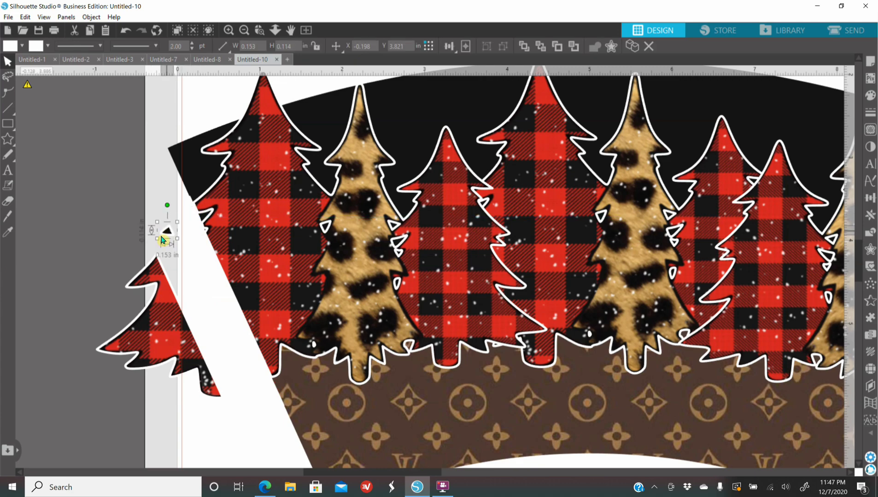
pyautogui.press('Delete')
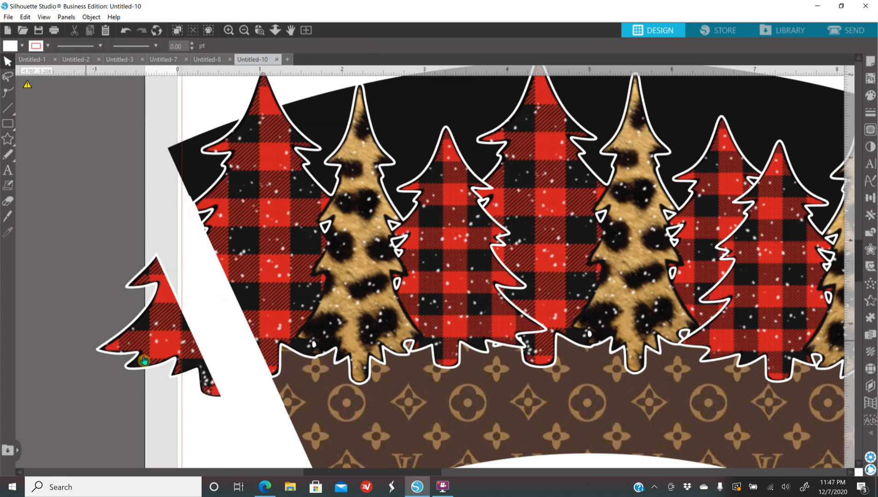
pyautogui.click(149, 359)
pyautogui.press('Delete')
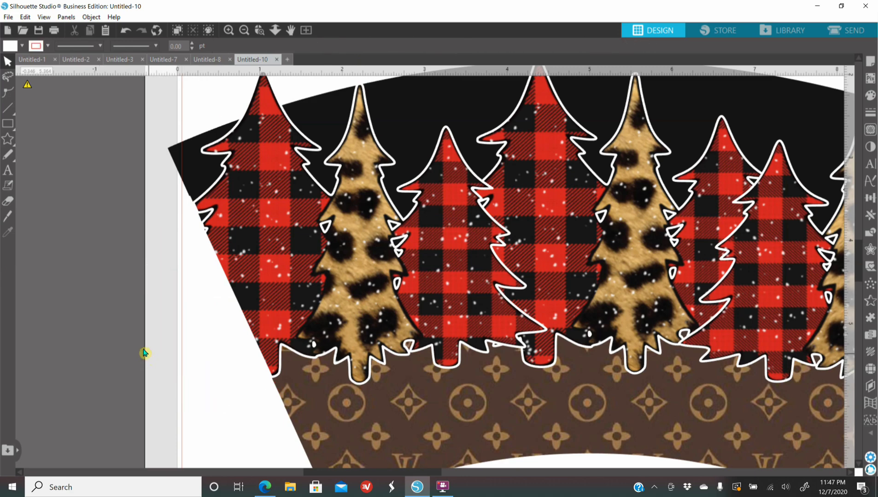
# Step: Slice off the tip of the leftmost plaid tree along the wrap's upper curve and delete it
pyautogui.scroll(3, 151, 351)
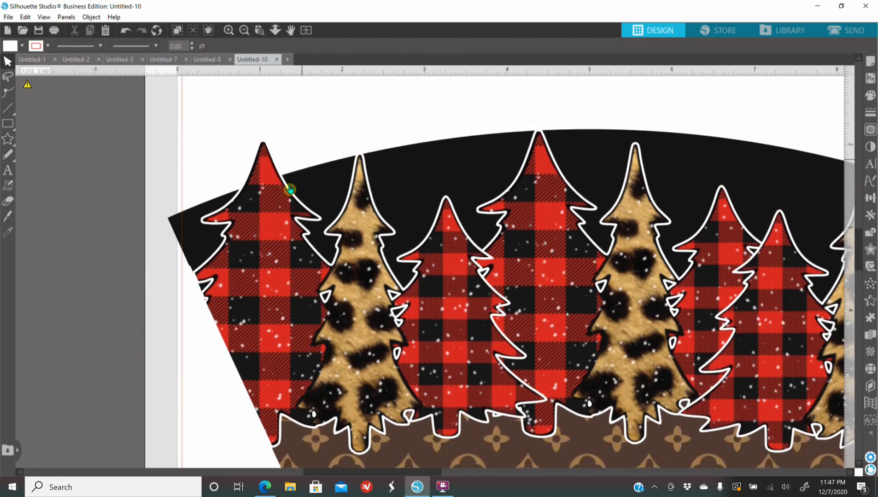
pyautogui.click(9, 217)
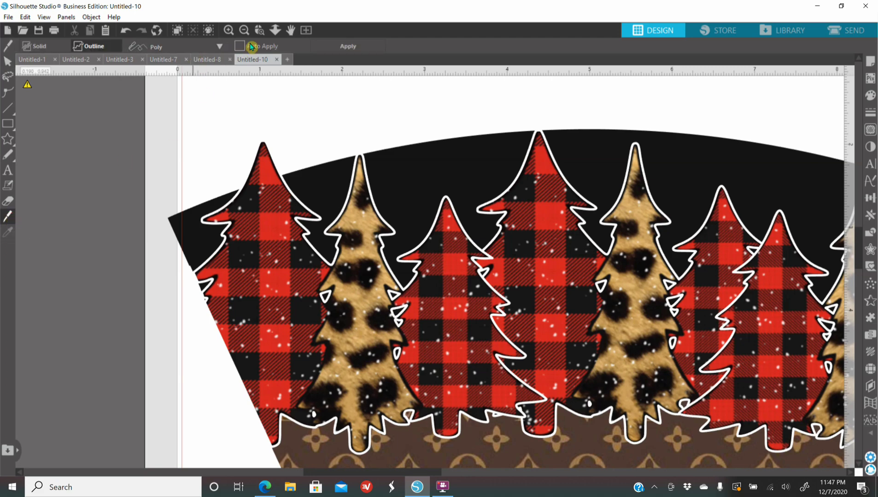
pyautogui.click(238, 189)
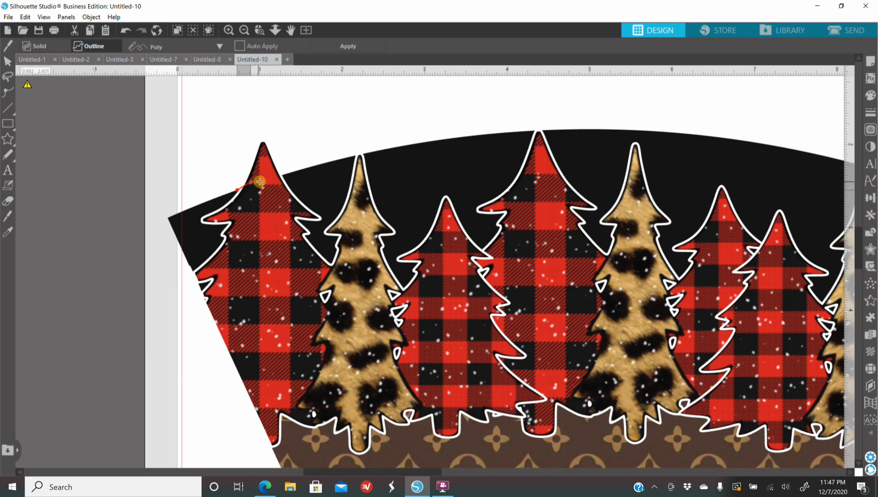
pyautogui.doubleClick(290, 172)
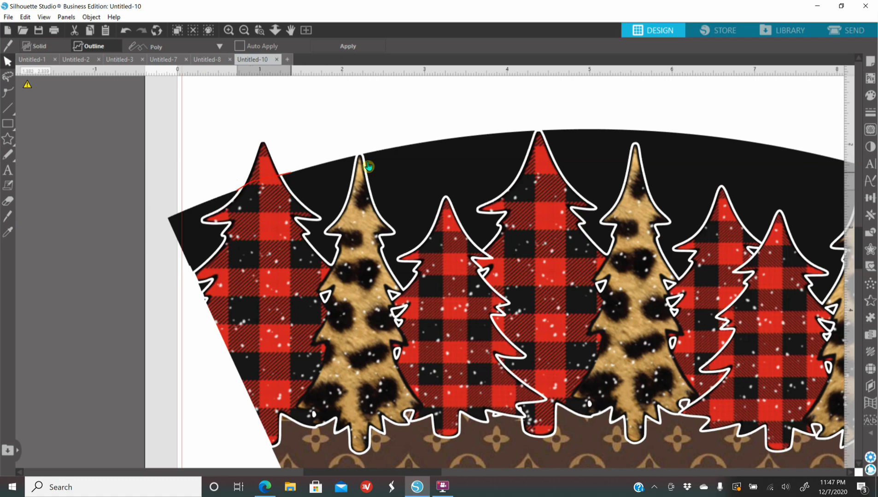
pyautogui.click(355, 46)
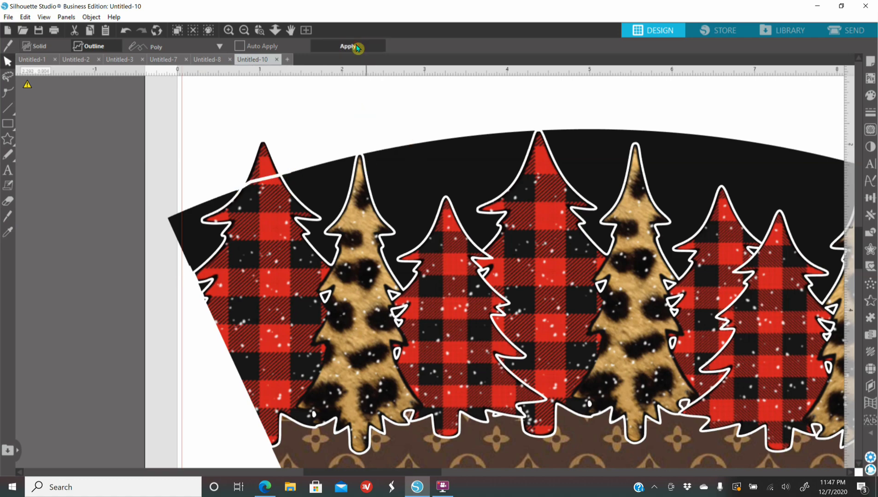
pyautogui.click(265, 161)
pyautogui.press('Delete')
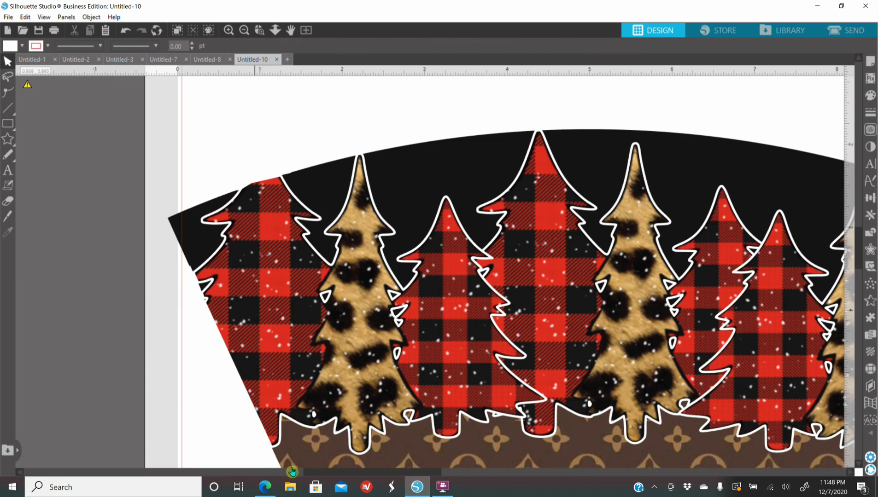
# Step: Draw a poly knife line through the rightmost plaid tree's tip along the wrap's upper edge, with a 0.25 pt line thickness
pyautogui.moveTo(336, 473); pyautogui.dragTo(523, 473)
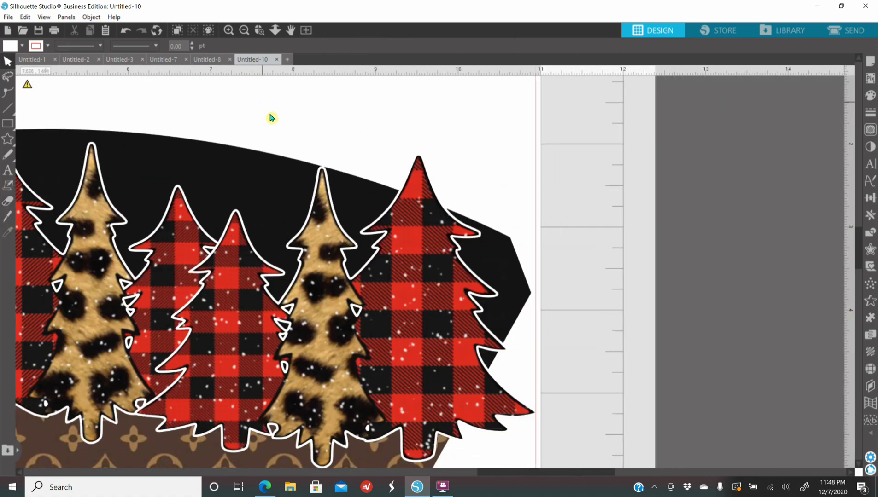
pyautogui.click(6, 216)
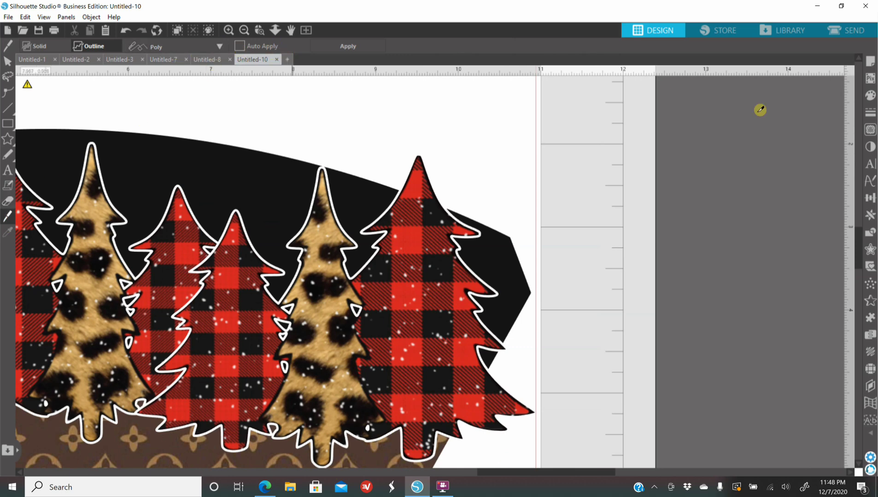
pyautogui.click(869, 114)
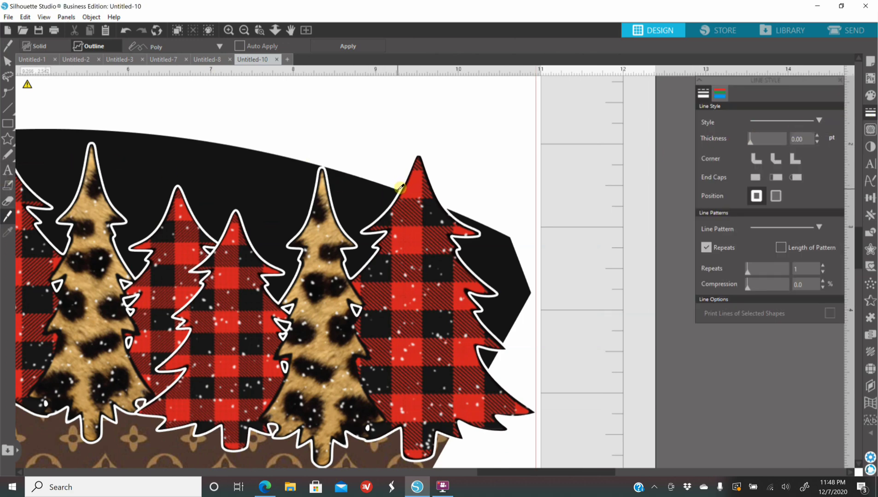
pyautogui.moveTo(397, 190); pyautogui.dragTo(443, 201)
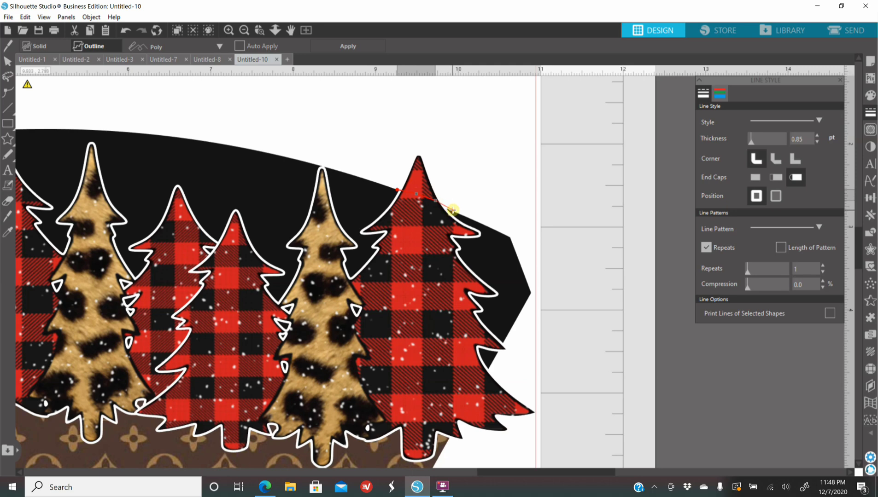
pyautogui.moveTo(456, 214); pyautogui.dragTo(456, 213)
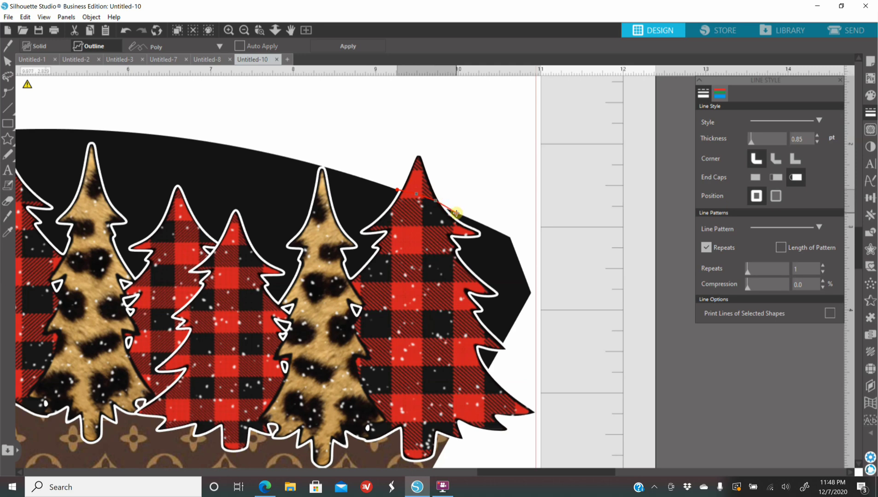
pyautogui.moveTo(456, 213); pyautogui.dragTo(737, 127)
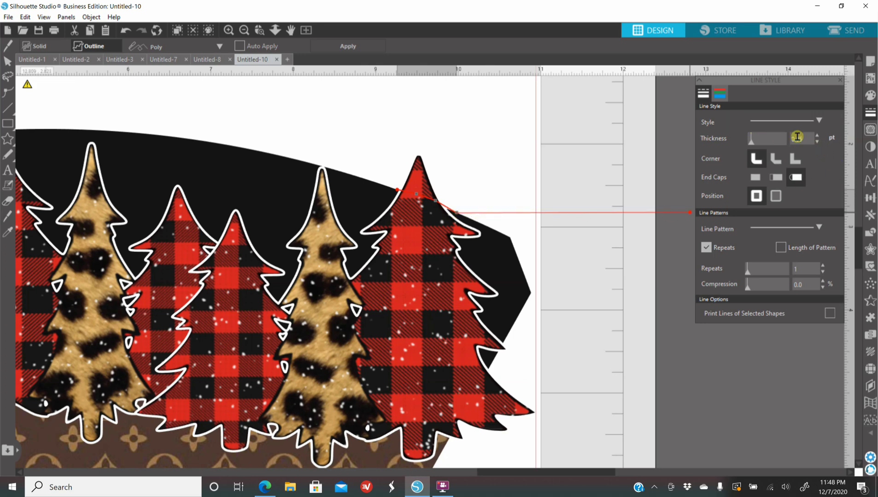
pyautogui.click(818, 142)
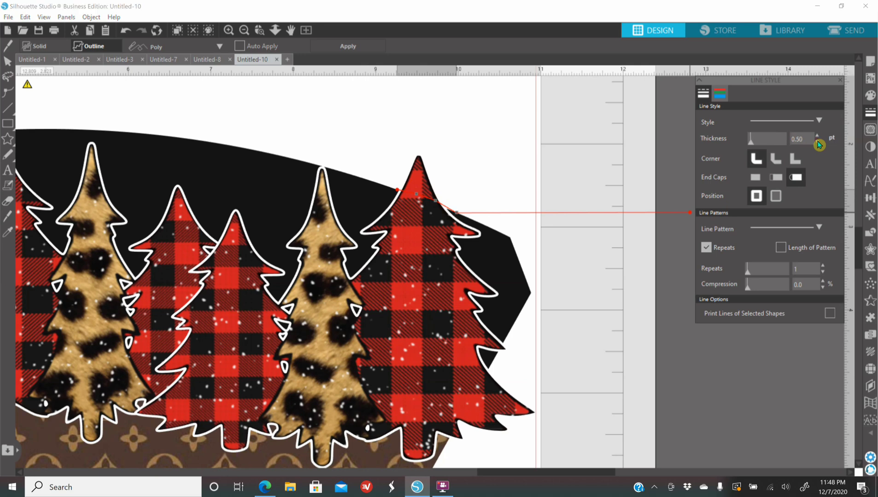
pyautogui.moveTo(708, 177); pyautogui.dragTo(460, 215)
# Step: Apply the knife cut and delete the severed tip of the rightmost plaid tree
pyautogui.click(342, 46)
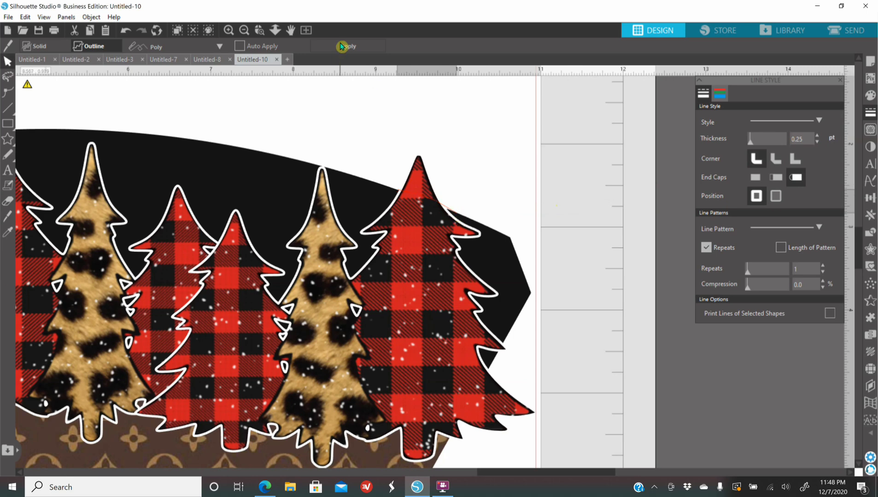
pyautogui.click(428, 183)
pyautogui.press('Delete')
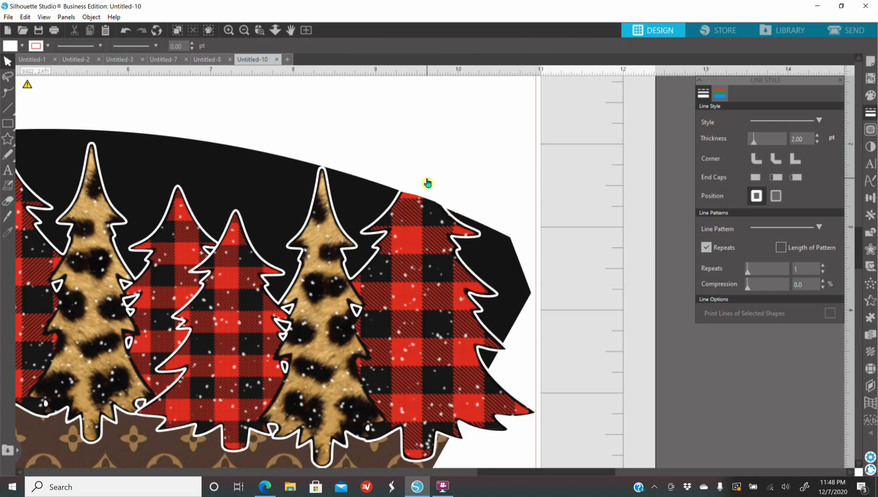
# Step: Draw a poly knife line through the rightmost plaid tree along the wrap's slanted right edge, with a 0.25 pt line thickness
pyautogui.scroll(-4, 623, 325)
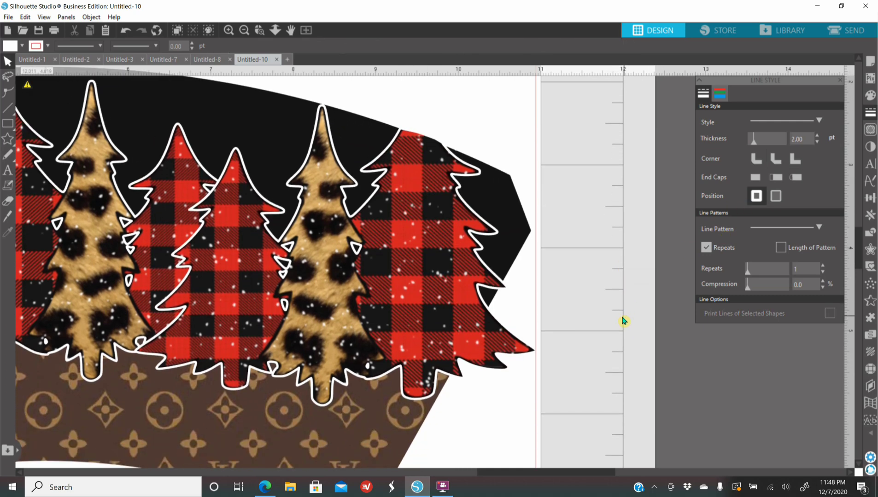
pyautogui.scroll(-1, 618, 317)
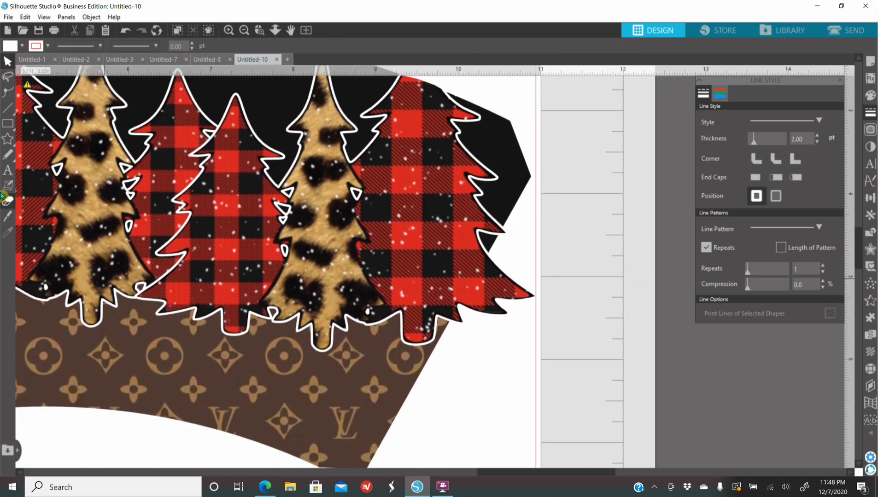
pyautogui.click(6, 221)
pyautogui.moveTo(503, 227); pyautogui.dragTo(440, 341)
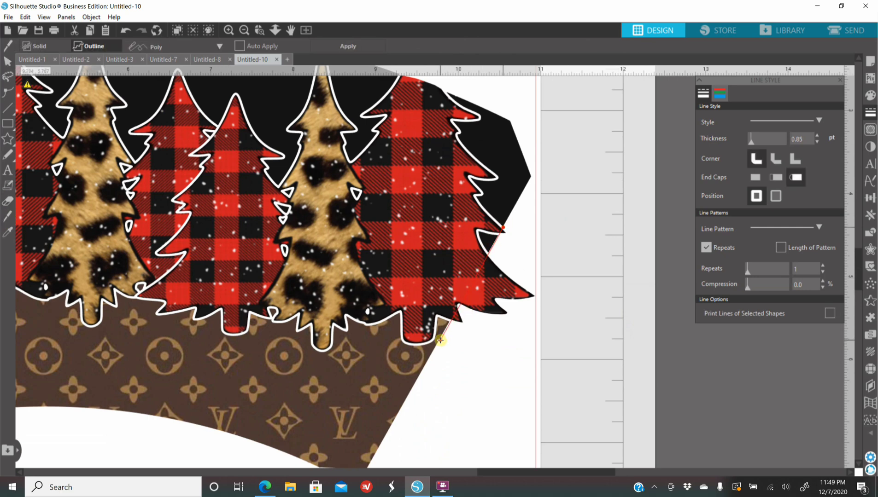
pyautogui.click(615, 278)
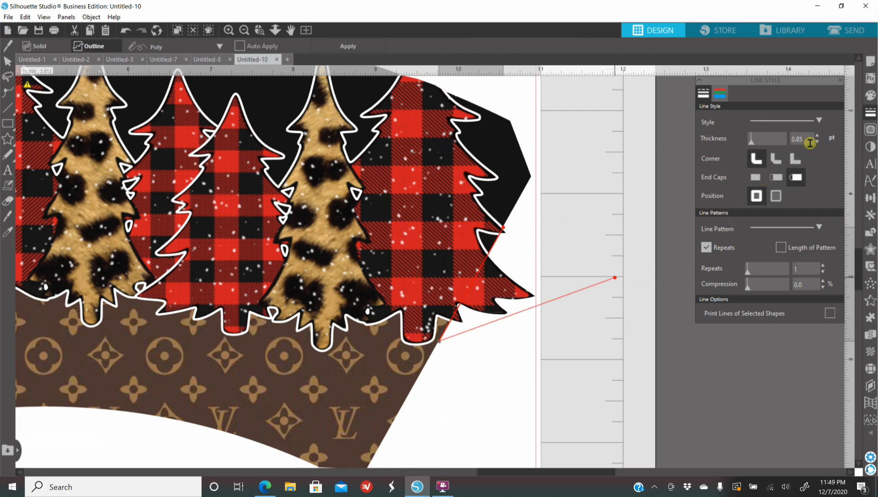
pyautogui.click(817, 140)
pyautogui.doubleClick(438, 342)
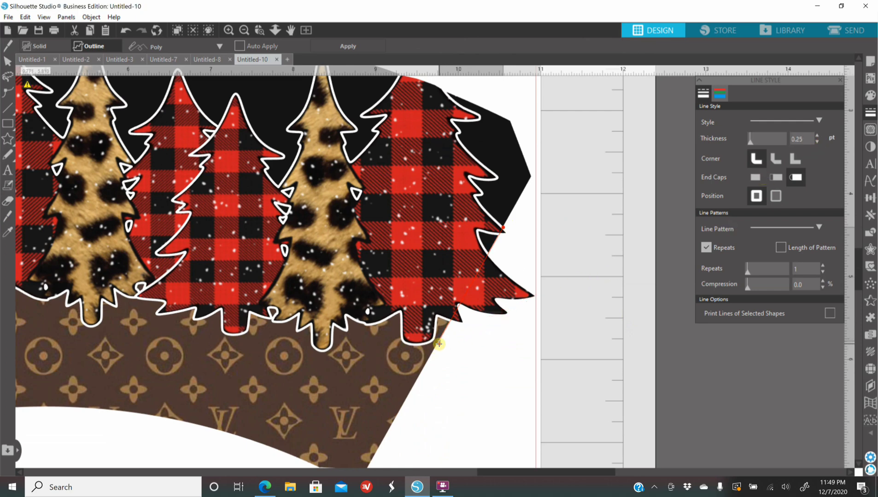
# Step: Apply the knife cut and delete the large tree piece that sticks out past the wrap's slanted right edge
pyautogui.click(348, 46)
pyautogui.click(498, 297)
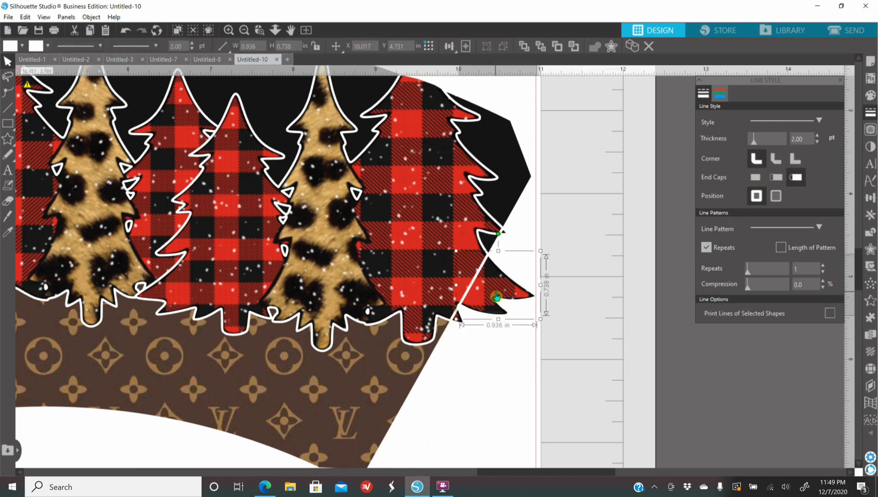
pyautogui.press('Delete')
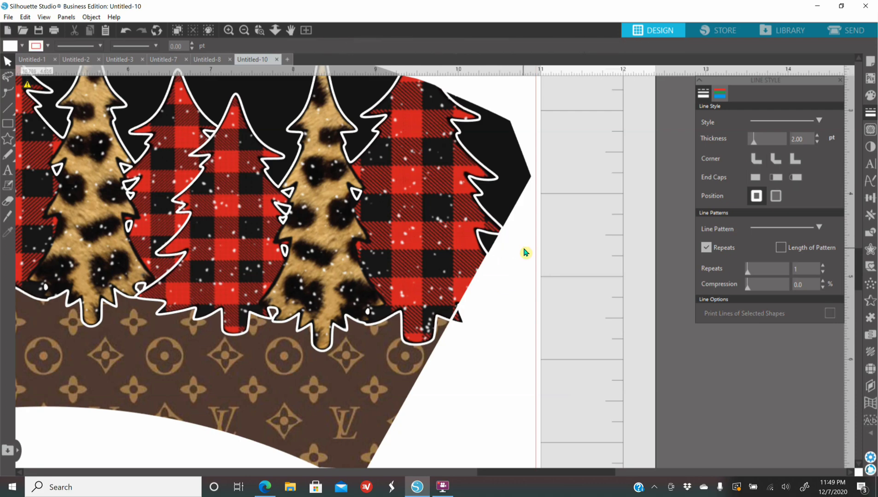
# Step: Group all parts of the cup wrap design and move the group slightly up and to the right on the page
pyautogui.click(245, 30)
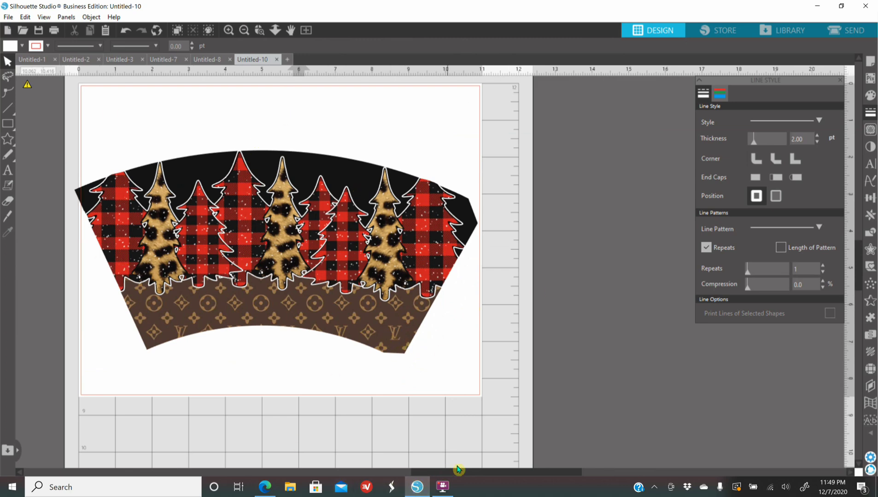
pyautogui.moveTo(456, 476); pyautogui.dragTo(411, 477)
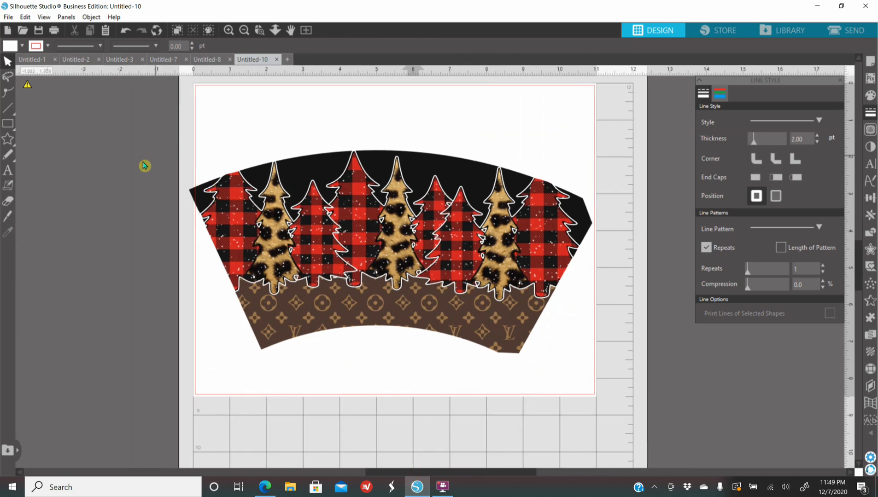
pyautogui.moveTo(145, 152); pyautogui.dragTo(637, 370)
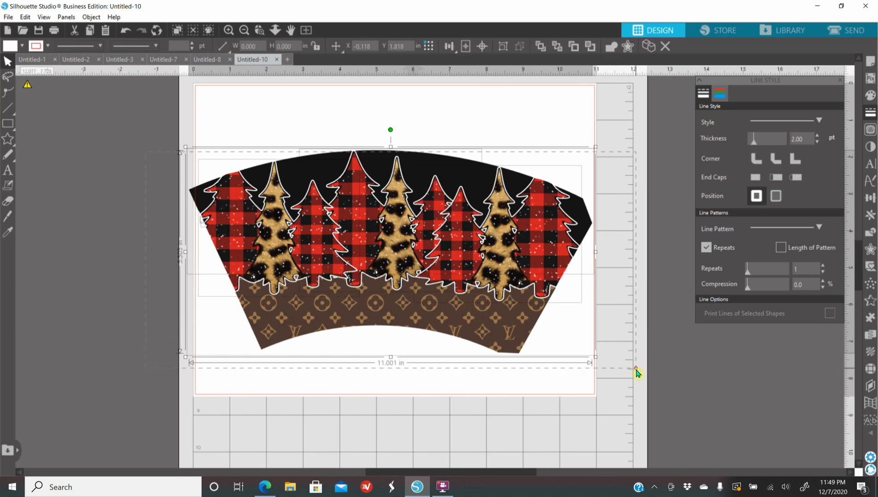
pyautogui.rightClick(365, 232)
pyautogui.click(391, 360)
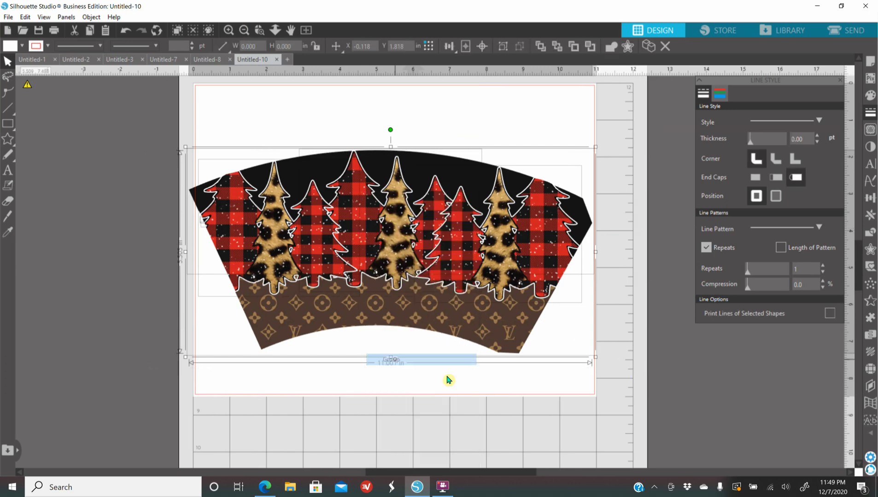
pyautogui.click(686, 418)
pyautogui.moveTo(446, 277); pyautogui.dragTo(459, 255)
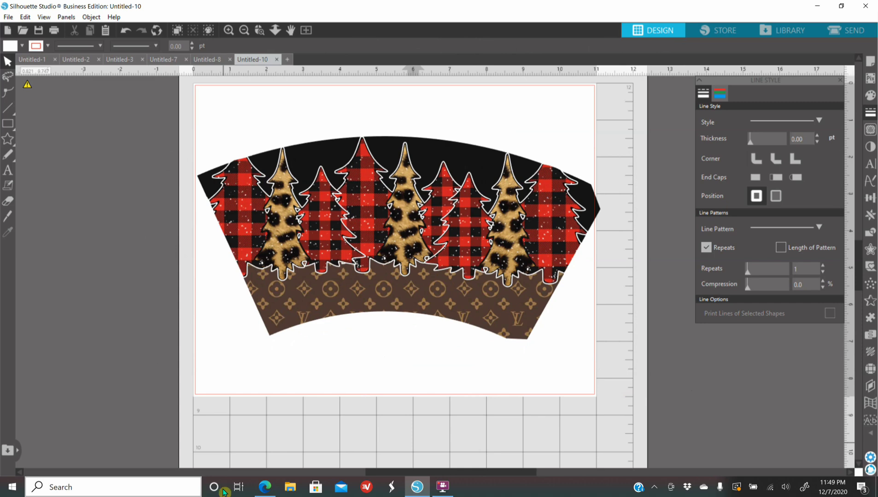
# Step: Switch to the browser and look through the Starbucks logo clipart image results for a suitable coffee logo
pyautogui.click(267, 487)
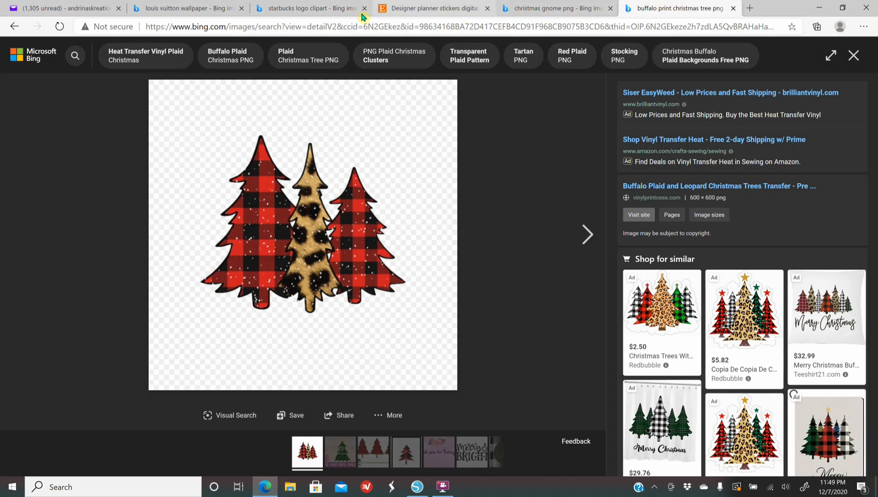
pyautogui.click(297, 12)
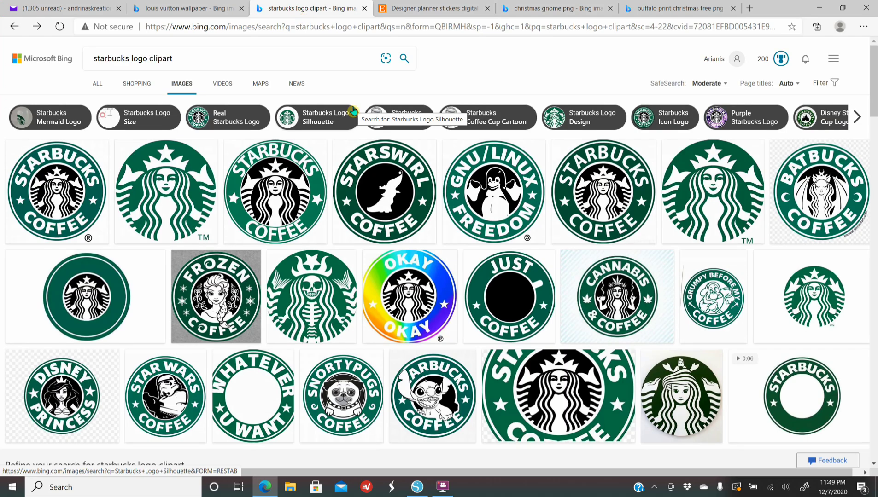
pyautogui.click(524, 289)
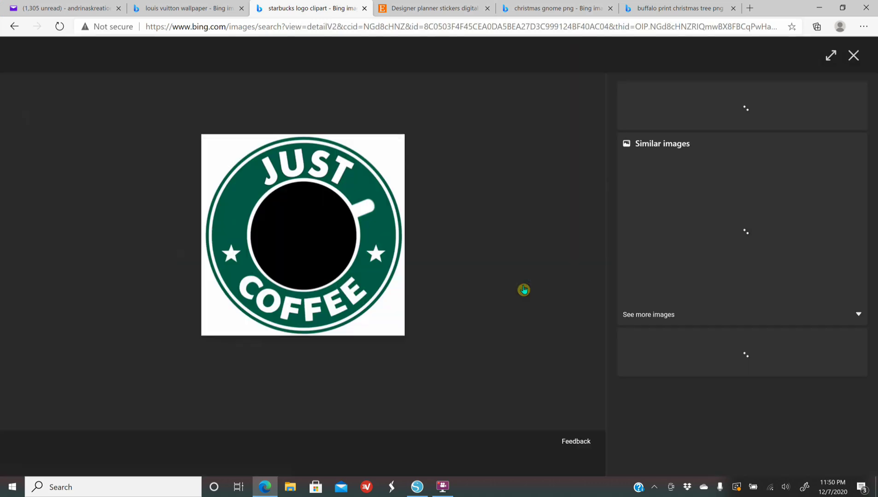
pyautogui.click(14, 27)
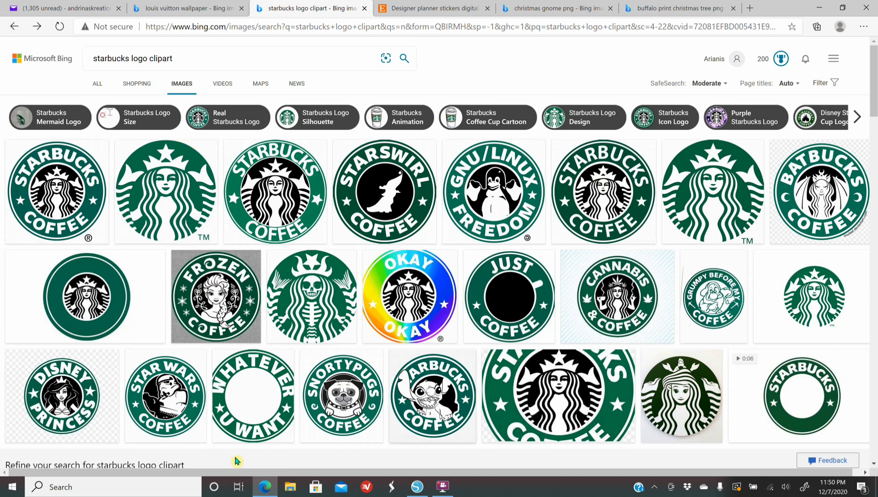
pyautogui.scroll(-5, 487, 357)
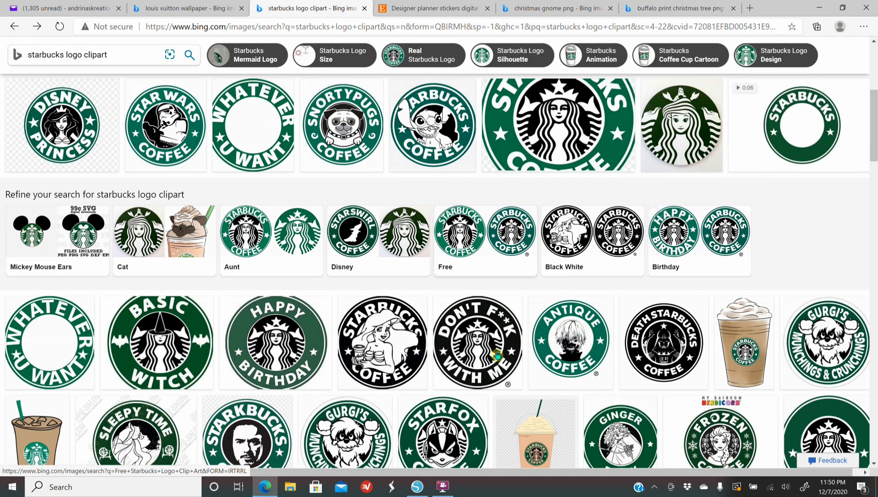
pyautogui.scroll(-2, 496, 354)
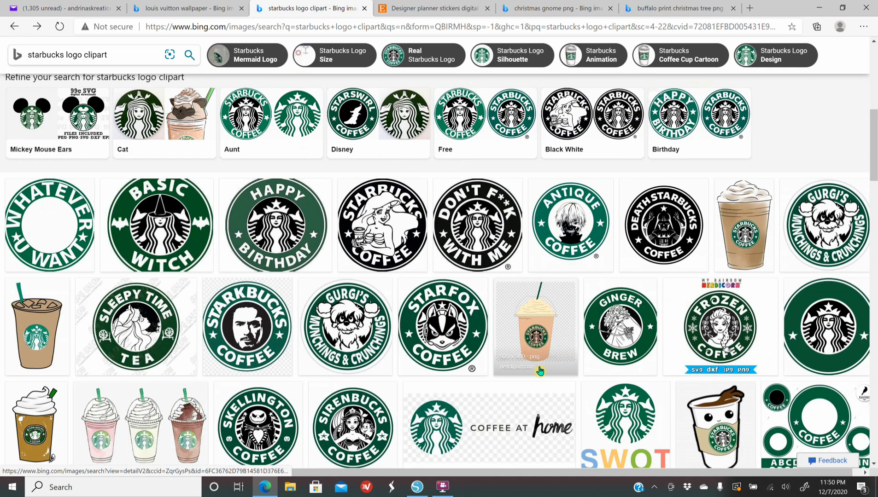
pyautogui.scroll(8, 524, 341)
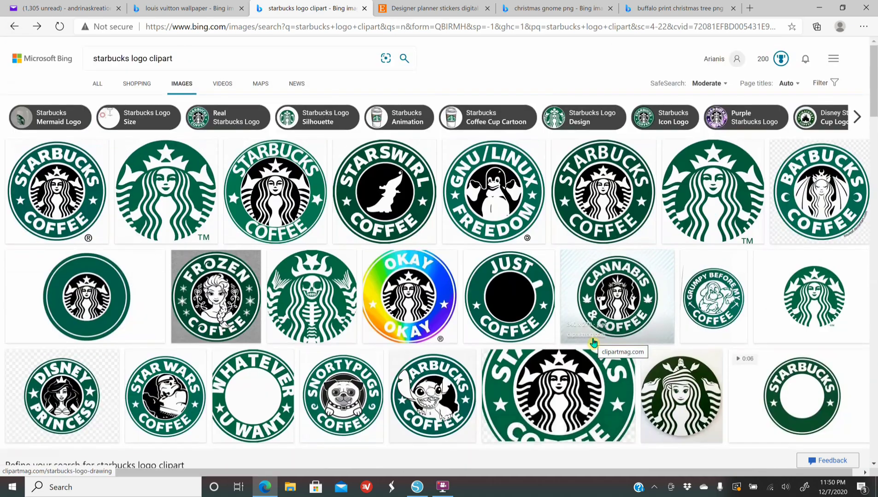
# Step: Open the green "Just Coffee" cup logo from the image results and copy the image
pyautogui.click(502, 282)
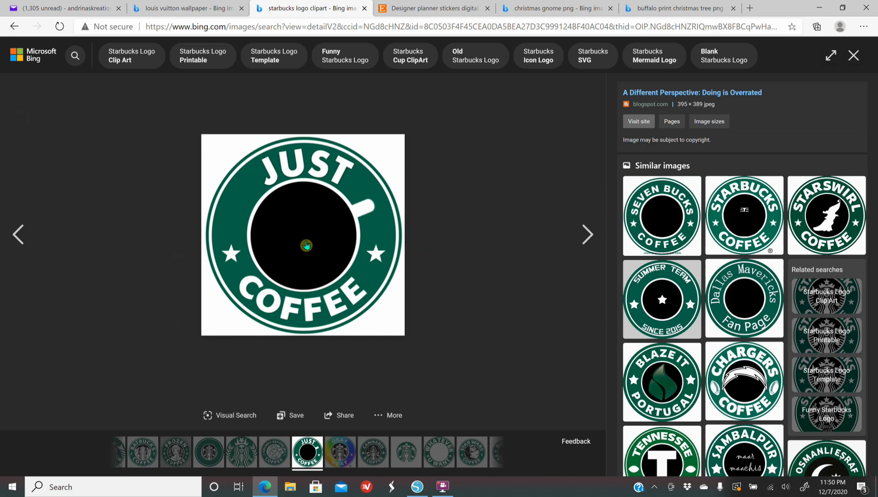
pyautogui.rightClick(283, 239)
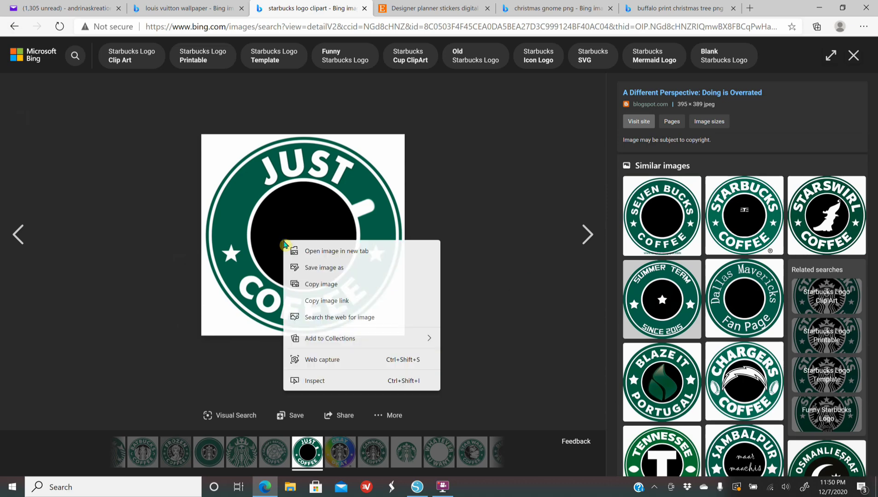
pyautogui.click(335, 285)
# Step: Switch back to Silhouette Studio, paste the copied logo and move it off the page, to the left of the wrap
pyautogui.click(418, 491)
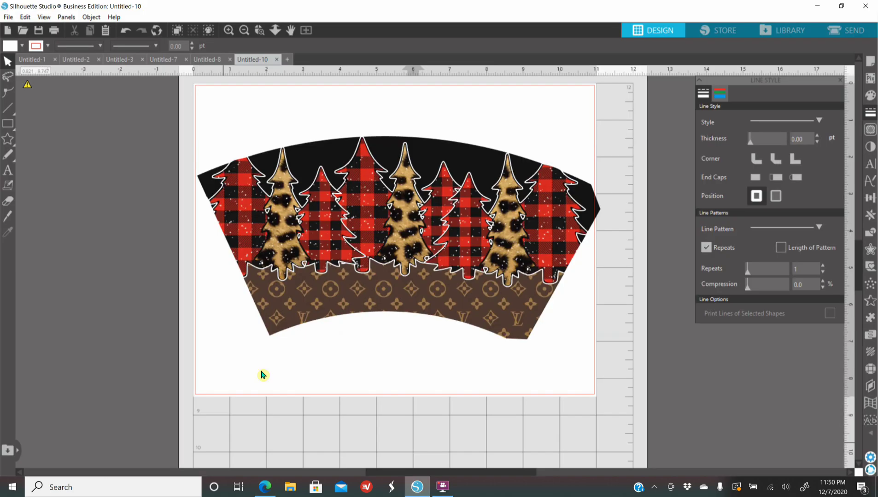
pyautogui.rightClick(153, 300)
pyautogui.click(186, 344)
pyautogui.moveTo(468, 284); pyautogui.dragTo(165, 319)
pyautogui.moveTo(375, 473); pyautogui.dragTo(295, 472)
pyautogui.moveTo(293, 294); pyautogui.dragTo(233, 249)
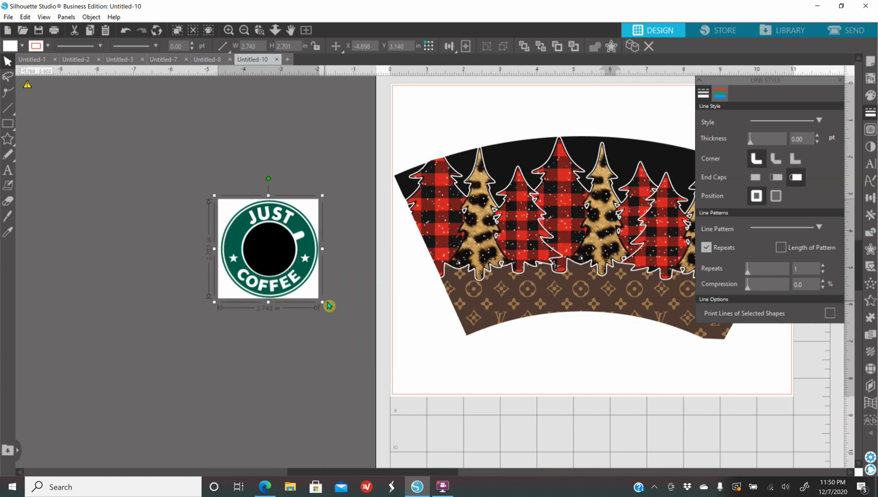
# Step: Enlarge the pasted logo to about 5.9 in wide, keep it beside the page and close the line style settings
pyautogui.moveTo(325, 308); pyautogui.dragTo(425, 437)
pyautogui.moveTo(371, 326); pyautogui.dragTo(252, 265)
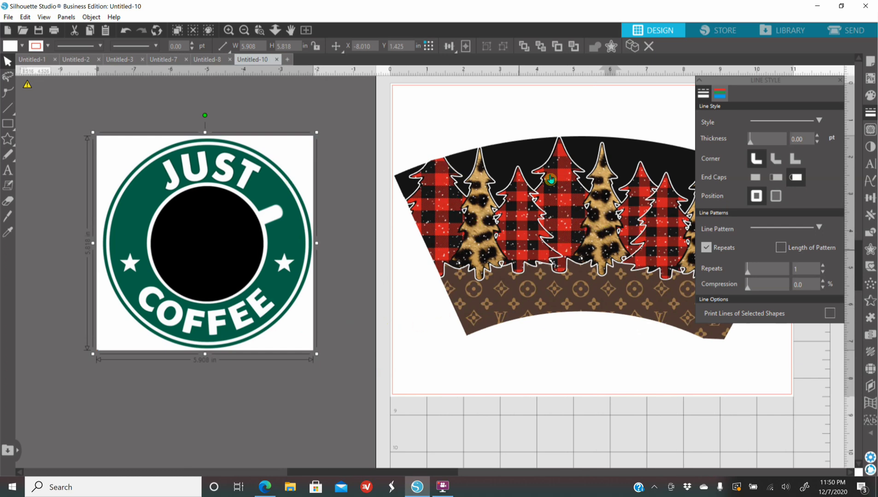
pyautogui.click(840, 80)
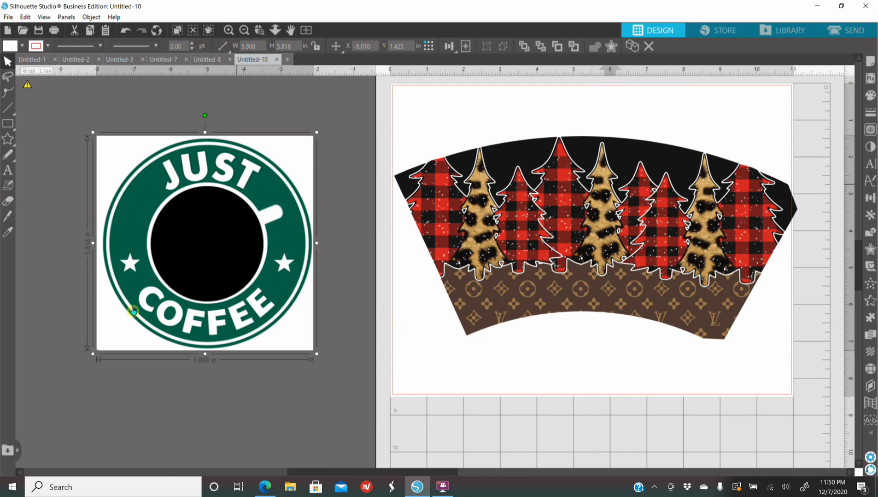
pyautogui.click(340, 402)
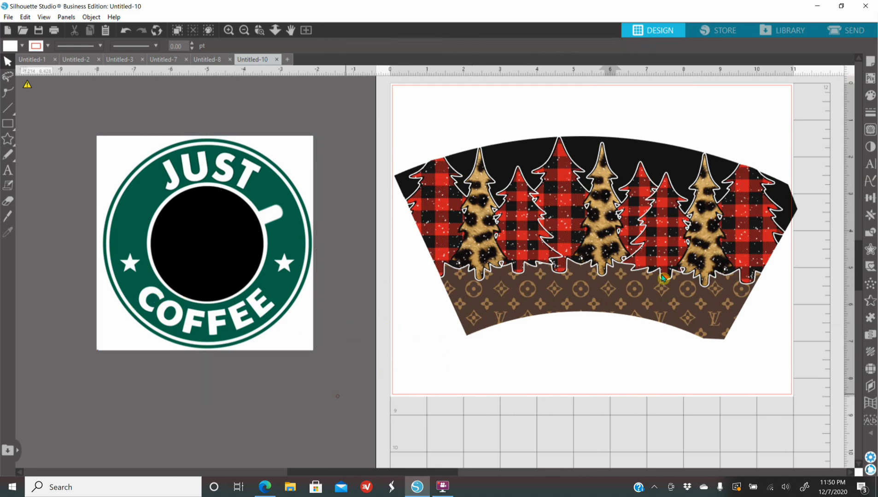
# Step: Trace the whole "Just Coffee" logo at a 45% threshold and remove the source image from behind the traced outline
pyautogui.click(869, 131)
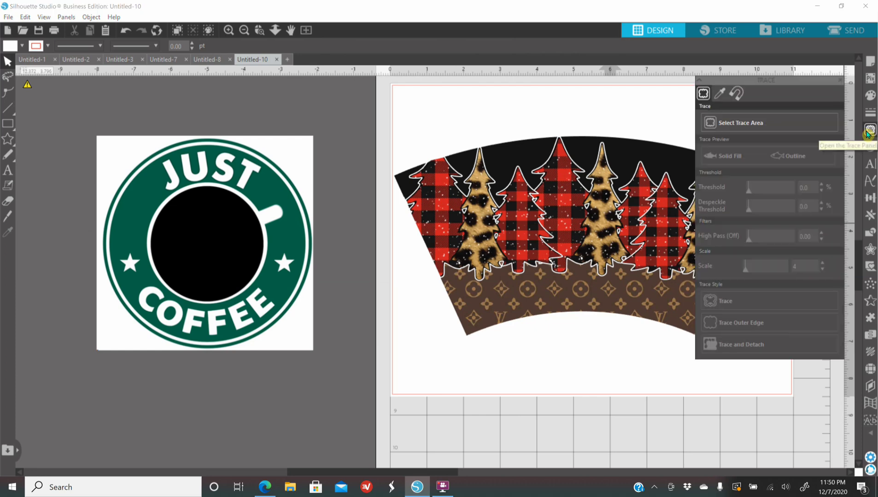
pyautogui.click(756, 121)
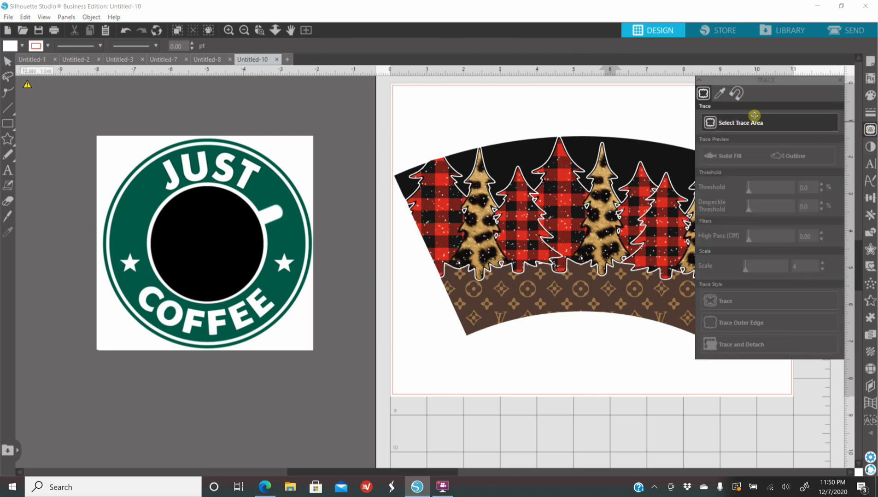
pyautogui.moveTo(93, 129)
pyautogui.mouseDown()
pyautogui.moveTo(157, 143)
pyautogui.moveTo(326, 262)
pyautogui.mouseUp()
pyautogui.moveTo(338, 333); pyautogui.dragTo(334, 372)
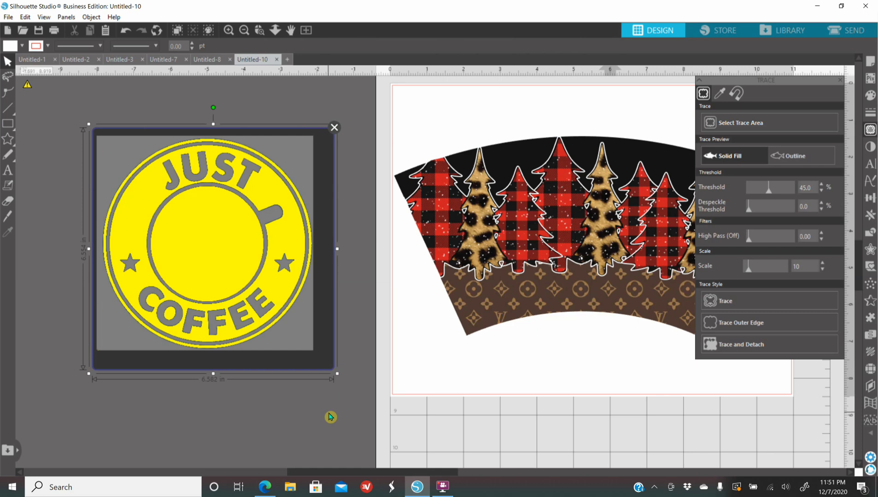
pyautogui.click(737, 302)
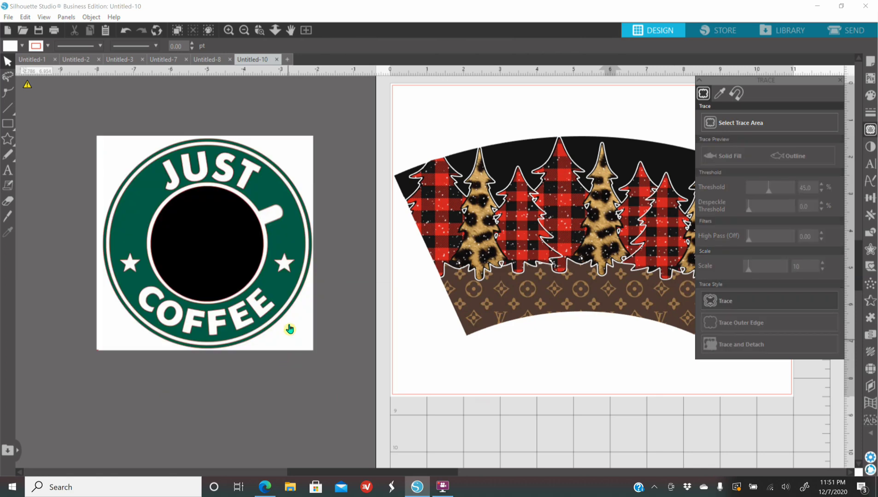
pyautogui.moveTo(301, 351); pyautogui.dragTo(309, 427)
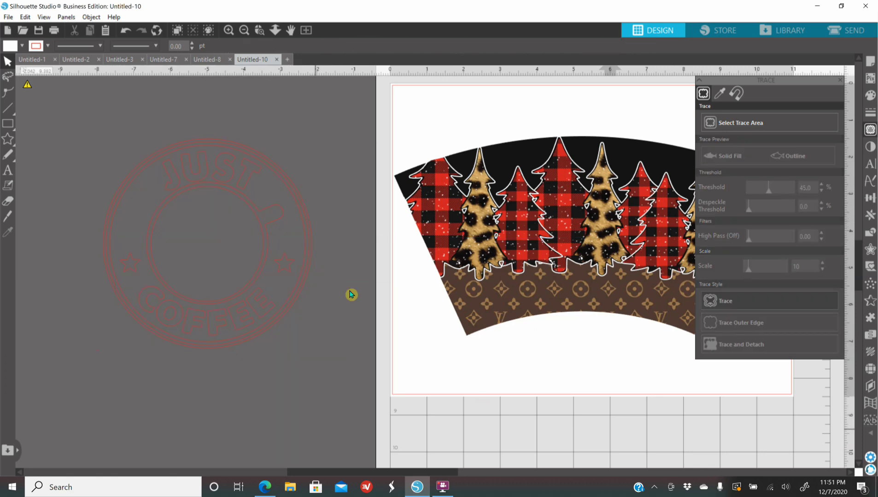
# Step: Move the cup wrap off the page to the left and place the traced logo outline on the page
pyautogui.moveTo(577, 285); pyautogui.dragTo(78, 428)
pyautogui.moveTo(307, 247); pyautogui.dragTo(633, 228)
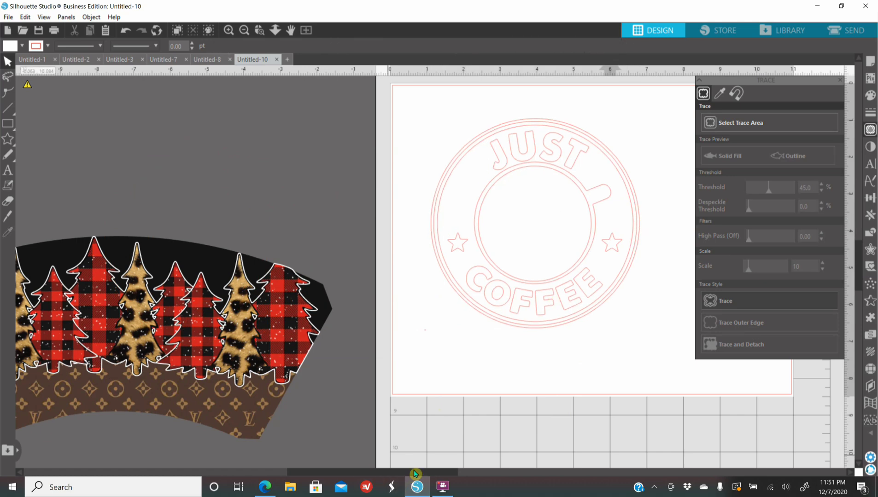
pyautogui.scroll(-1, 477, 472)
pyautogui.moveTo(441, 475); pyautogui.dragTo(511, 474)
pyautogui.scroll(4, 502, 426)
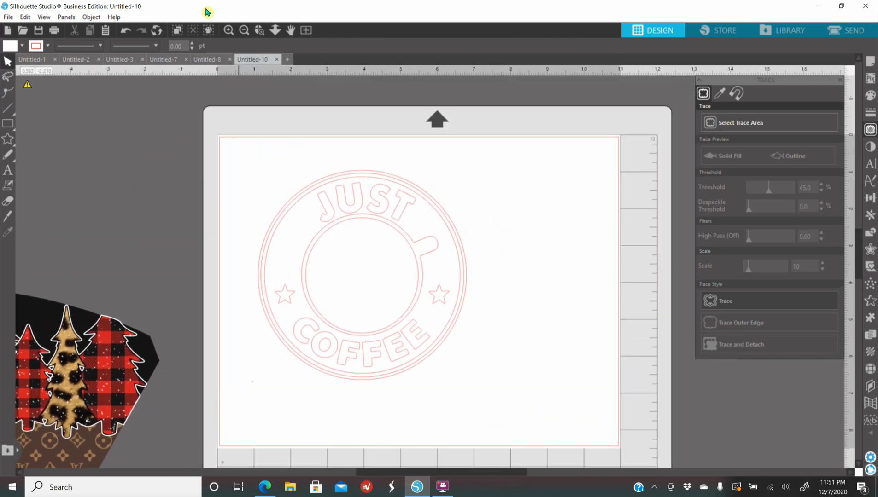
# Step: Shift the traced logo outline slightly on the page and release its compound path into separate shapes
pyautogui.click(228, 30)
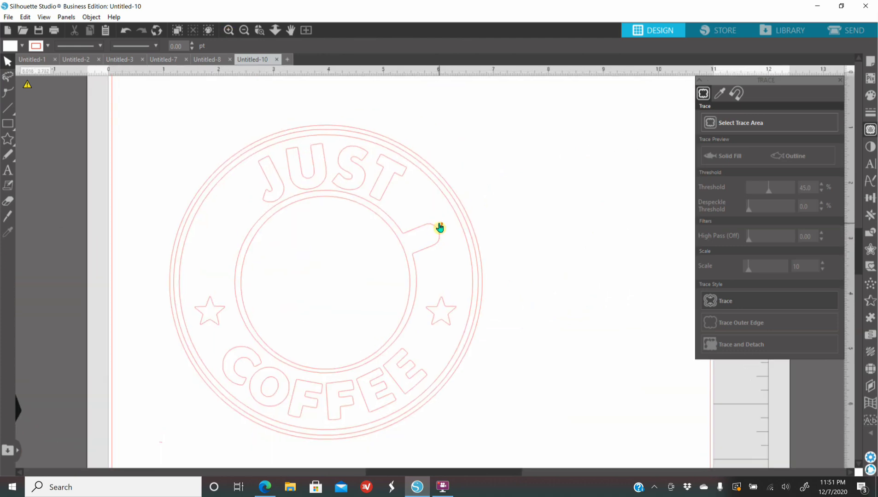
pyautogui.moveTo(355, 206); pyautogui.dragTo(367, 204)
pyautogui.rightClick(367, 204)
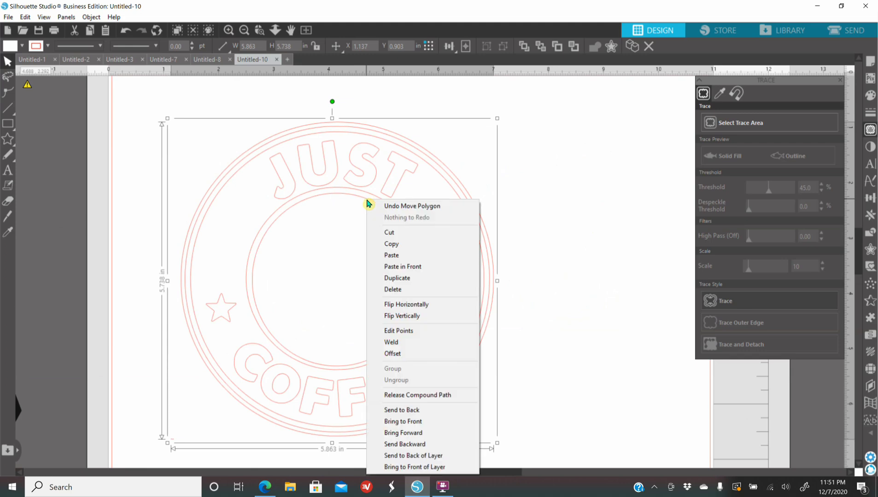
pyautogui.click(413, 396)
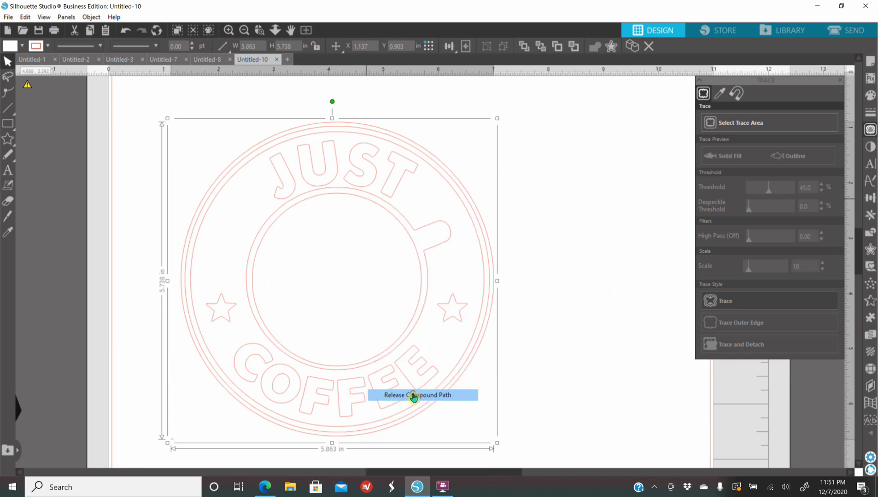
pyautogui.click(574, 392)
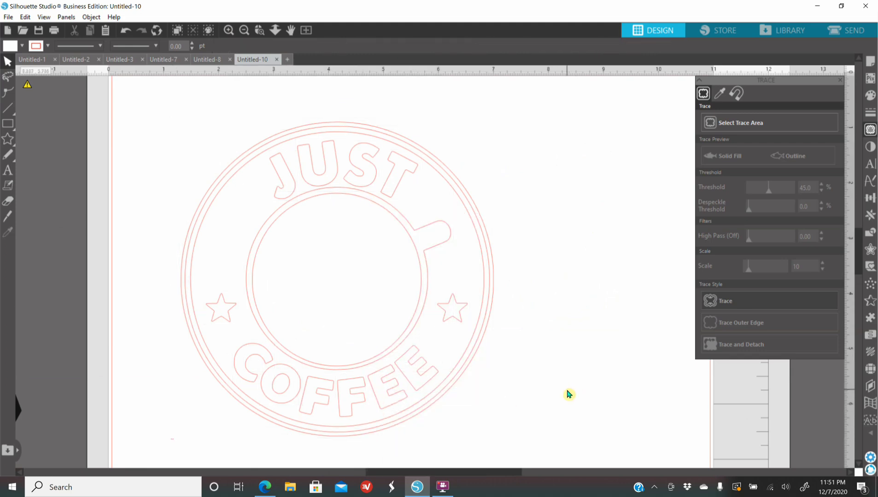
# Step: Try moving the outer rings of the logo aside one by one, and undo the moves
pyautogui.moveTo(491, 255); pyautogui.dragTo(519, 267)
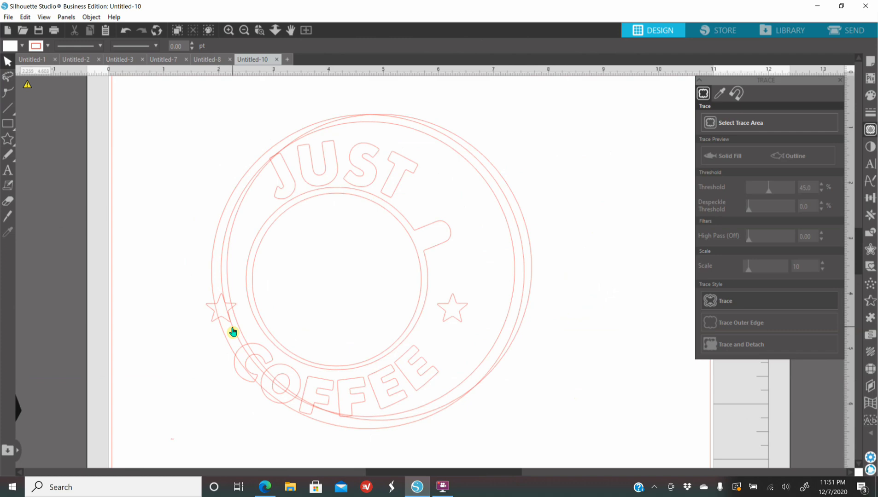
pyautogui.click(123, 32)
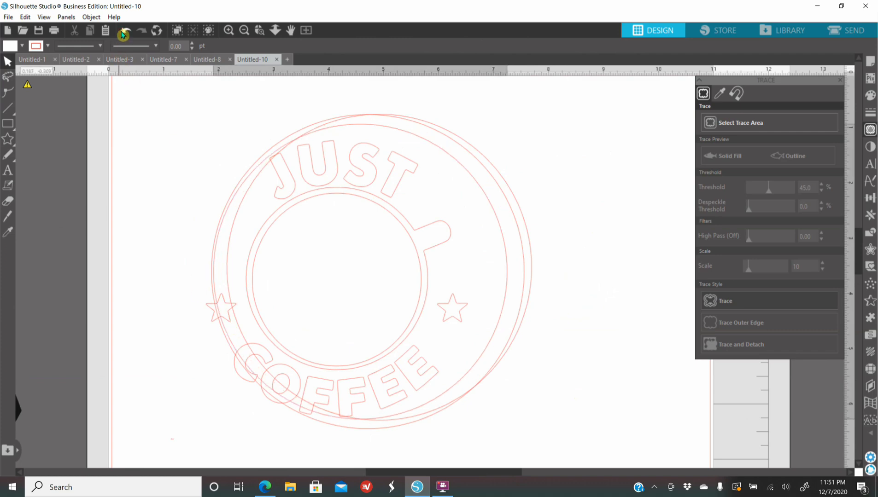
pyautogui.click(123, 32)
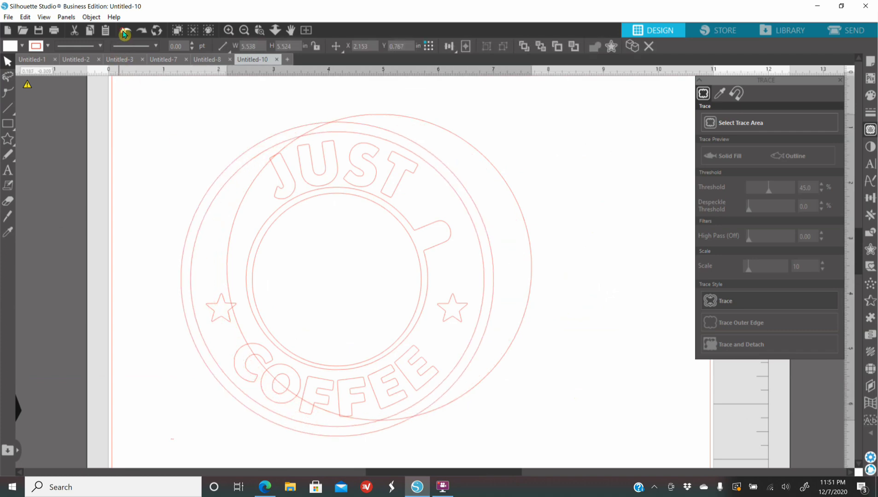
pyautogui.click(124, 32)
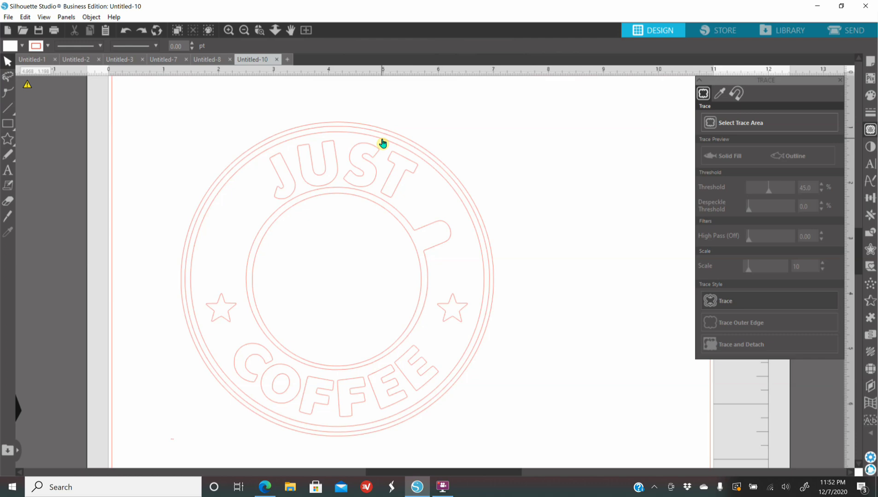
# Step: Copy the "Just Coffee" image again from the browser, paste it into Silhouette Studio and place it beside the traced logo as reference
pyautogui.click(257, 488)
pyautogui.rightClick(293, 249)
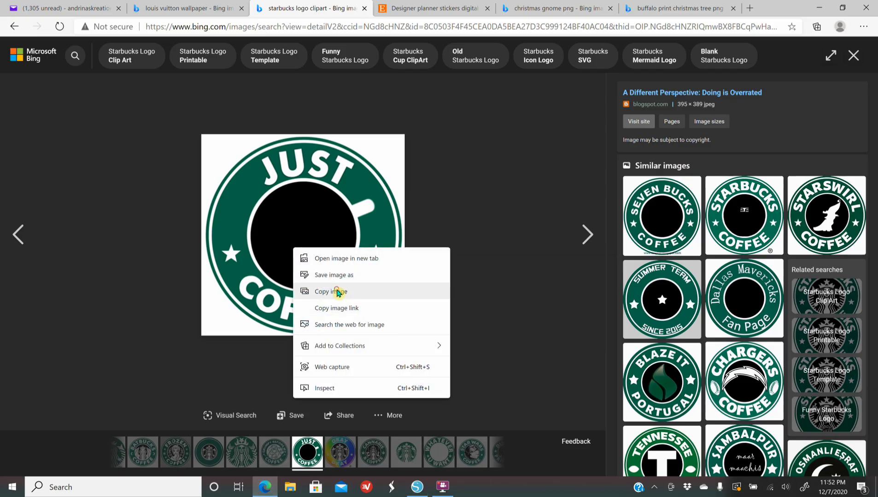
pyautogui.click(337, 292)
pyautogui.click(417, 487)
pyautogui.rightClick(542, 258)
pyautogui.click(560, 305)
pyautogui.moveTo(424, 290); pyautogui.dragTo(591, 206)
pyautogui.click(609, 342)
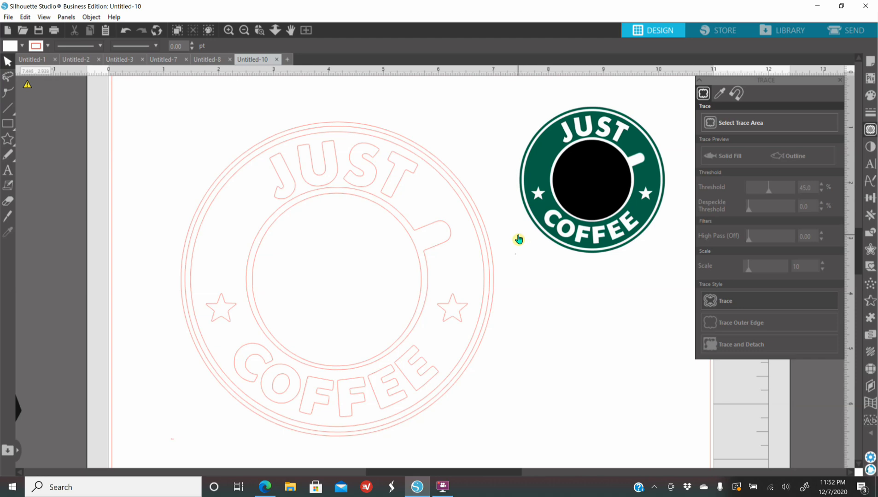
# Step: Try moving the letter J out of the logo and filling the large inner disc with teal, undoing both changes
pyautogui.moveTo(278, 196); pyautogui.dragTo(263, 211)
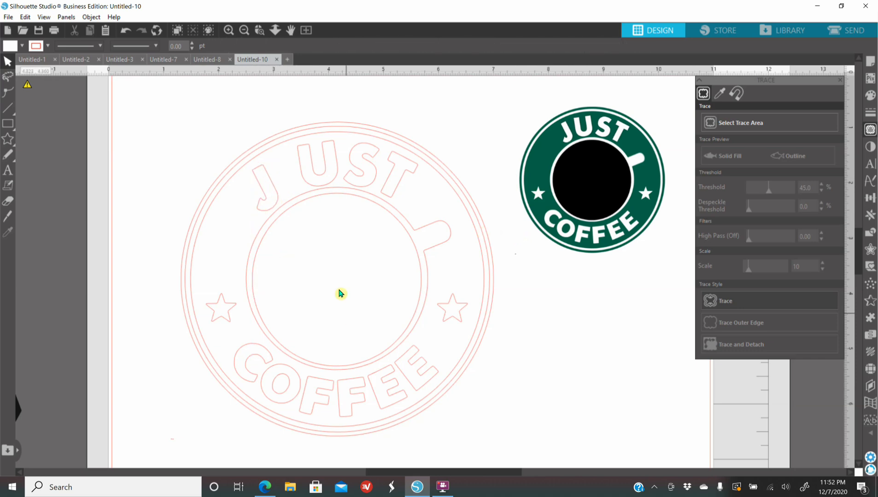
pyautogui.click(129, 34)
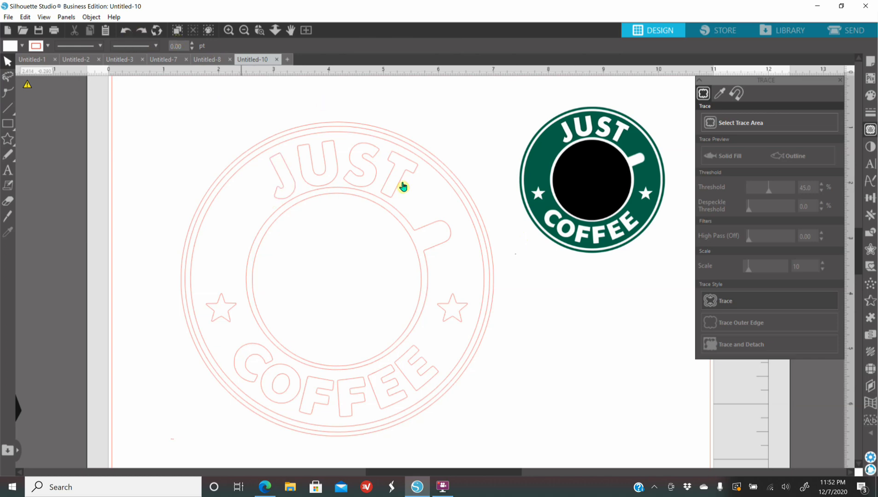
pyautogui.click(226, 189)
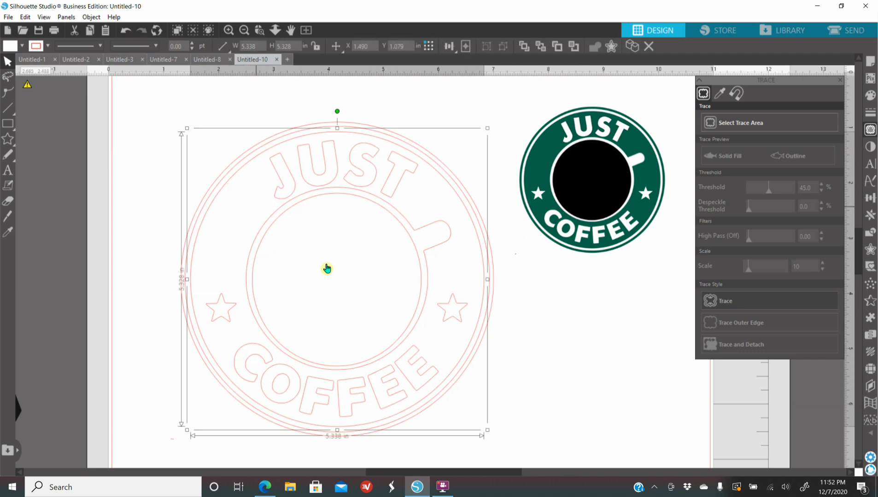
pyautogui.click(577, 353)
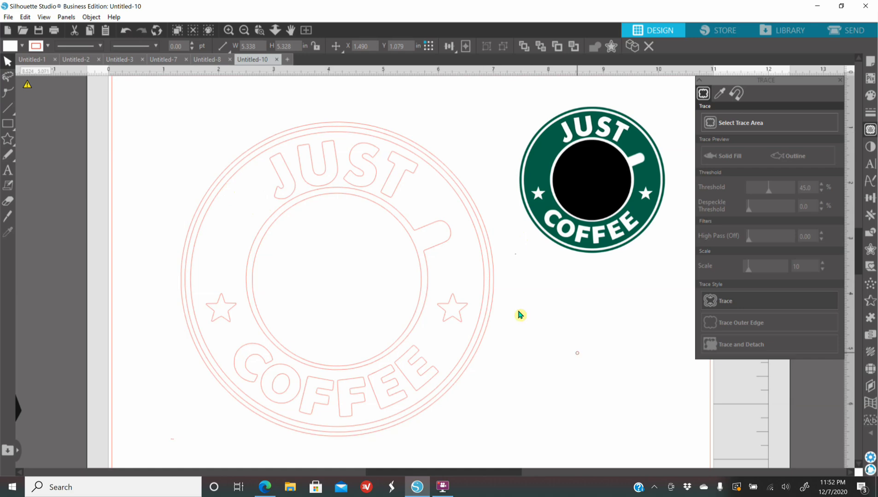
pyautogui.click(233, 180)
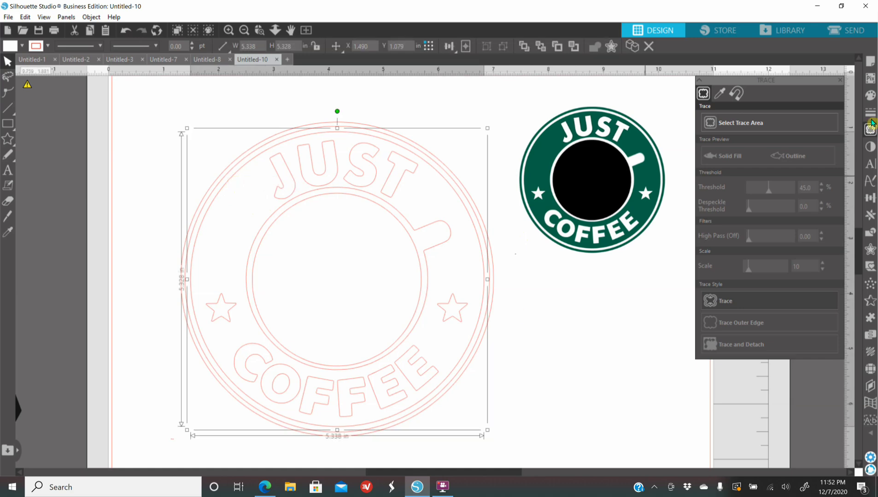
pyautogui.click(870, 95)
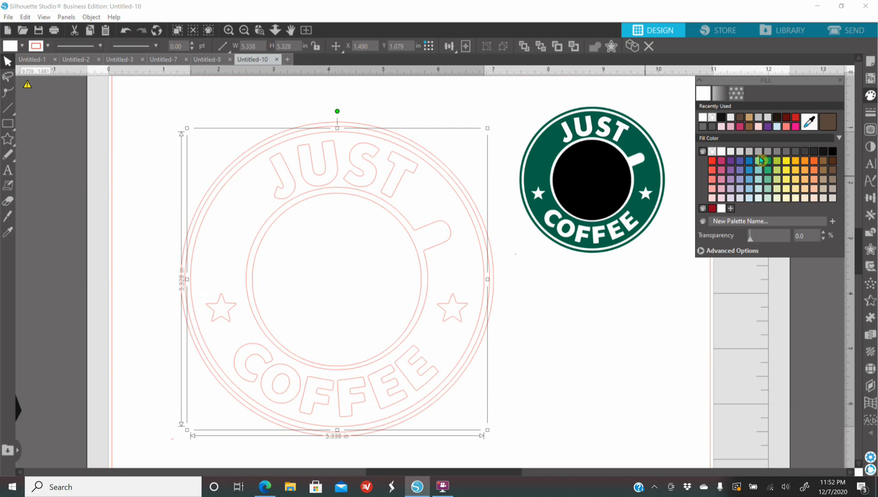
pyautogui.click(759, 162)
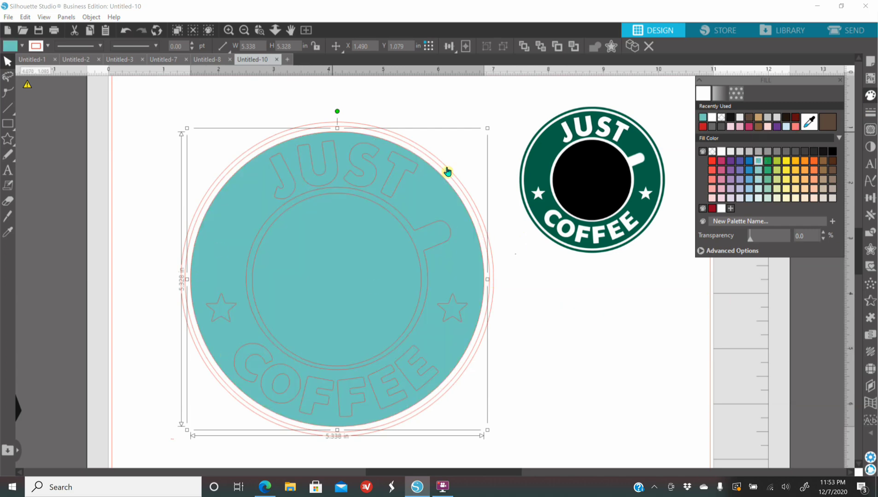
pyautogui.click(126, 32)
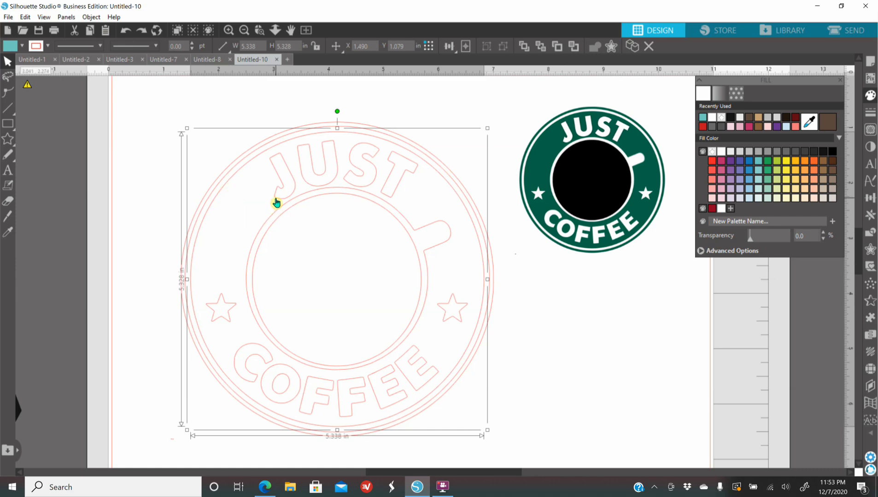
# Step: Select the large disc with all the JUST COFFEE letters and both stars, and apply Subtract All
pyautogui.click(276, 203)
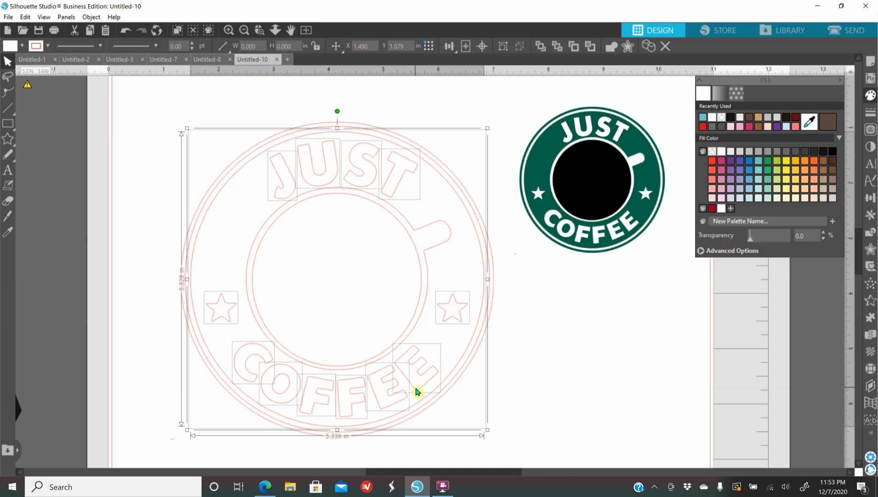
pyautogui.click(870, 234)
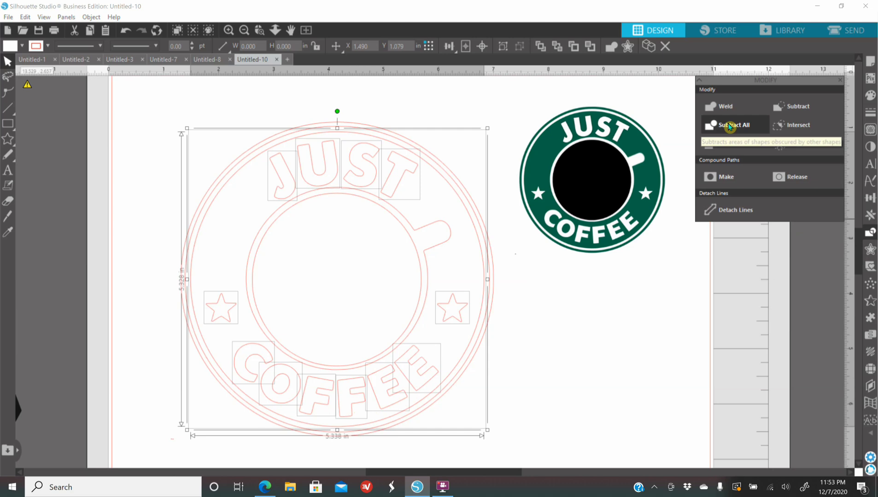
pyautogui.click(740, 288)
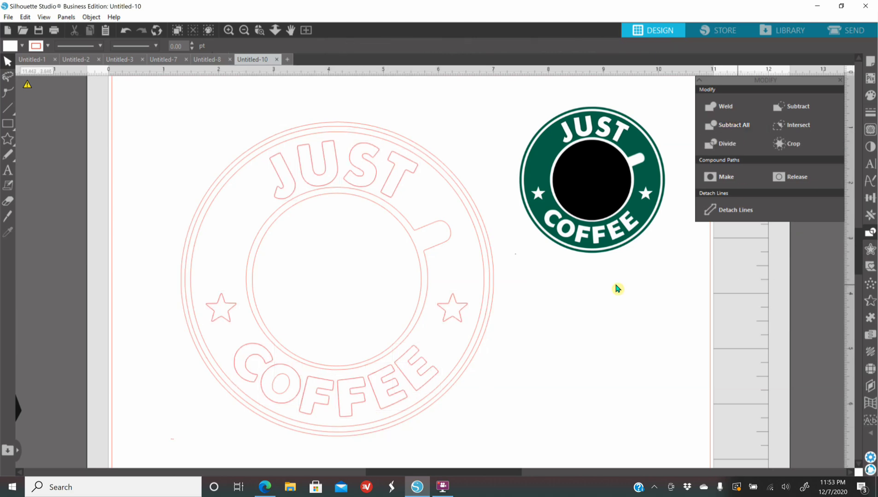
# Step: Fill the large disc inside the two outer rings with the recently used teal
pyautogui.click(226, 188)
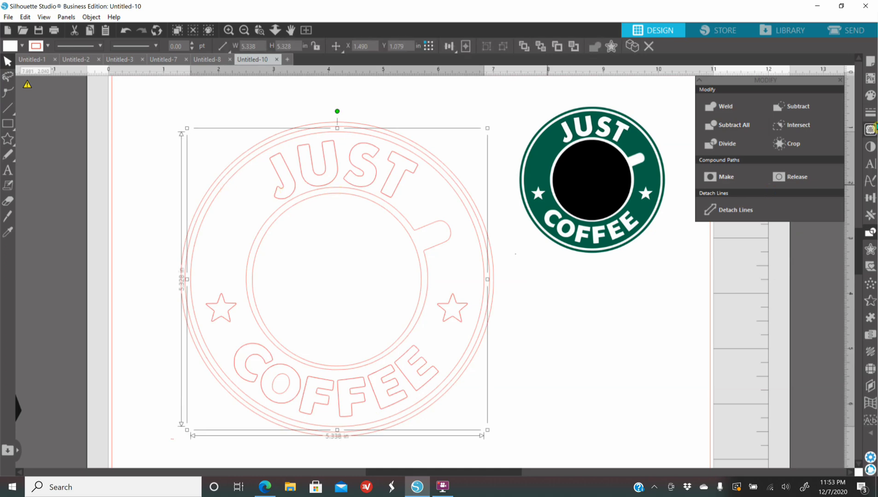
pyautogui.click(870, 95)
pyautogui.click(702, 118)
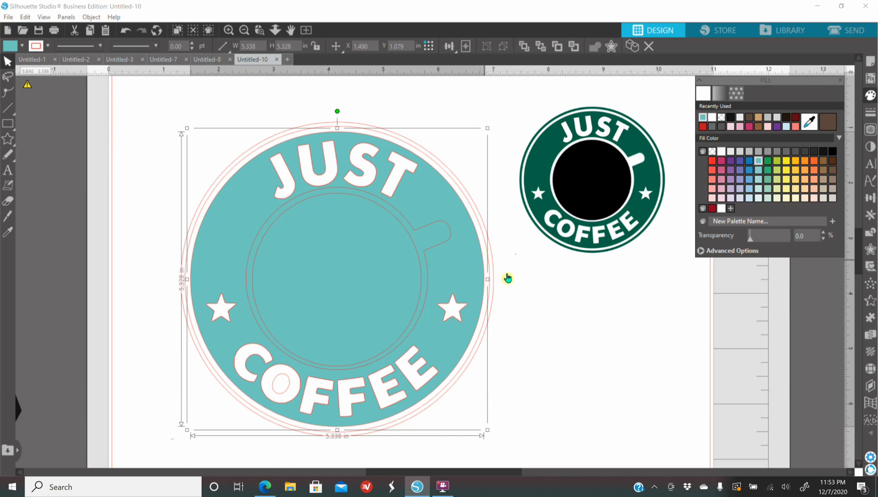
pyautogui.click(573, 319)
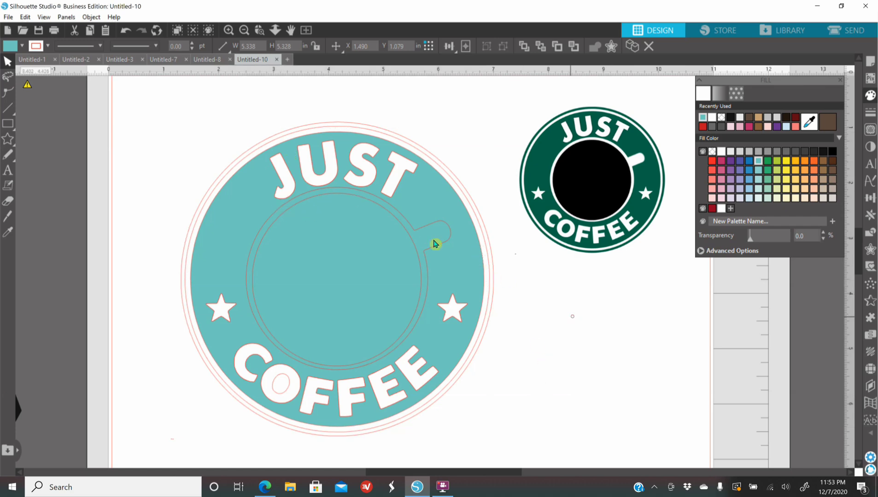
# Step: Delete the leftover JUST COFFEE letter shapes and both star shapes sitting in the teal disc's cutouts
pyautogui.click(279, 183)
pyautogui.click(270, 191)
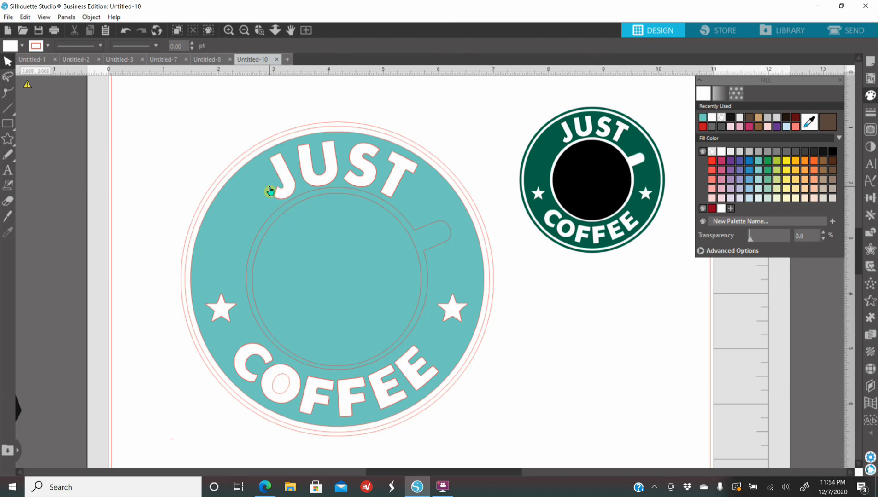
pyautogui.click(309, 188)
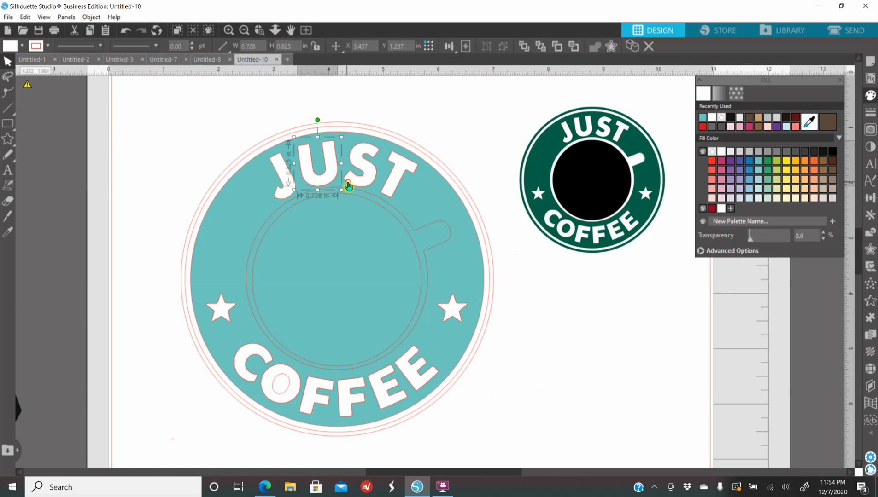
pyautogui.keyDown('shift'); pyautogui.click(350, 184); pyautogui.keyUp('shift')
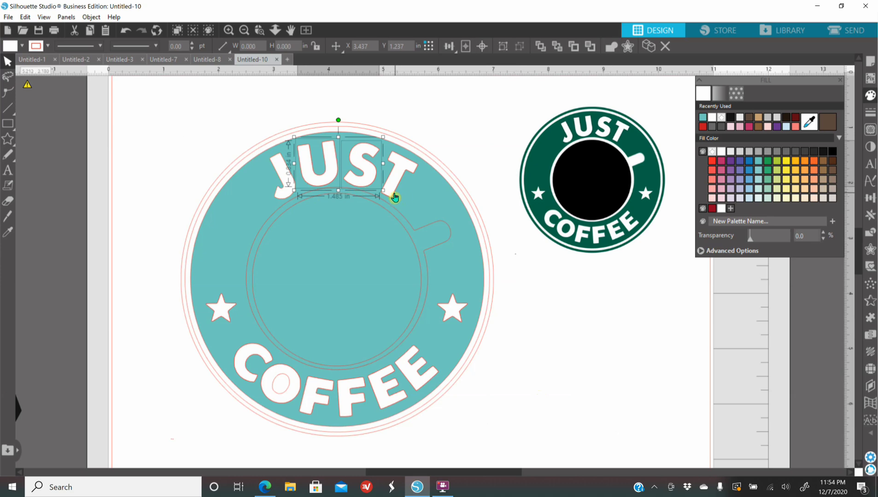
pyautogui.keyDown('shift'); pyautogui.click(395, 197); pyautogui.keyUp('shift')
pyautogui.keyDown('shift'); pyautogui.click(221, 313); pyautogui.keyUp('shift')
pyautogui.keyDown('shift'); pyautogui.click(452, 319); pyautogui.keyUp('shift')
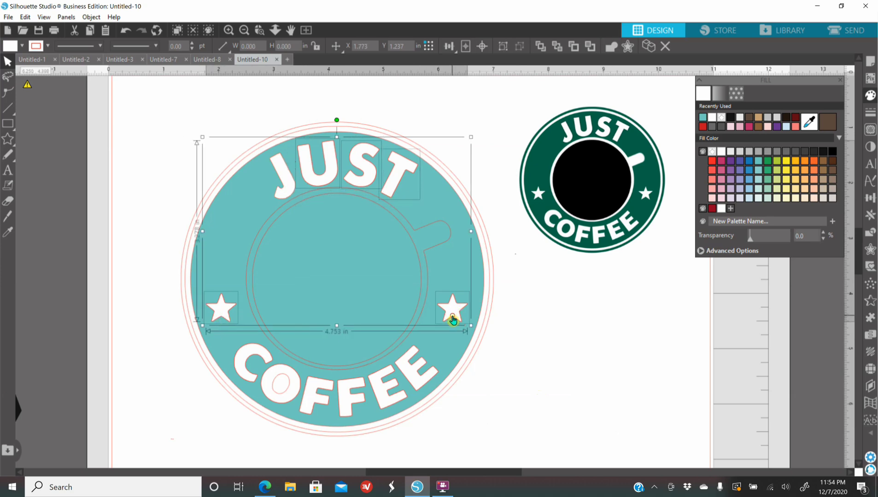
pyautogui.keyDown('shift'); pyautogui.click(250, 386); pyautogui.keyUp('shift')
pyautogui.keyDown('shift'); pyautogui.click(278, 405); pyautogui.keyUp('shift')
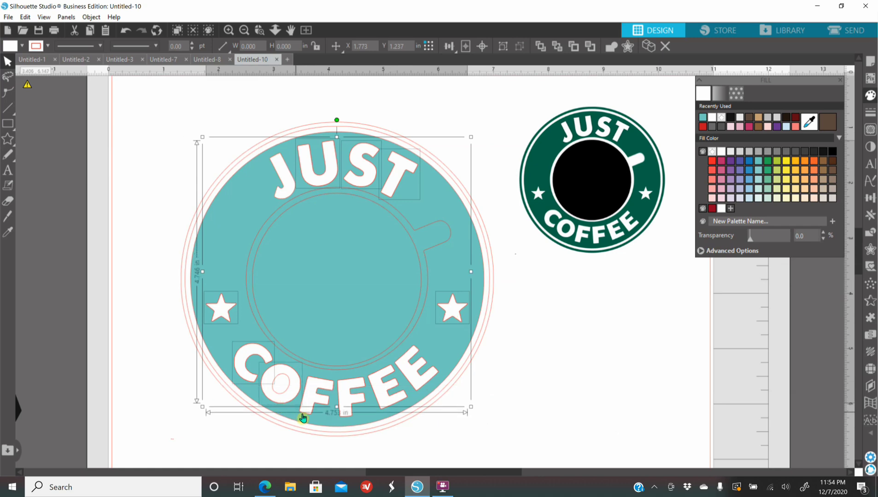
pyautogui.keyDown('shift'); pyautogui.click(304, 416); pyautogui.keyUp('shift')
pyautogui.keyDown('shift'); pyautogui.click(345, 417); pyautogui.keyUp('shift')
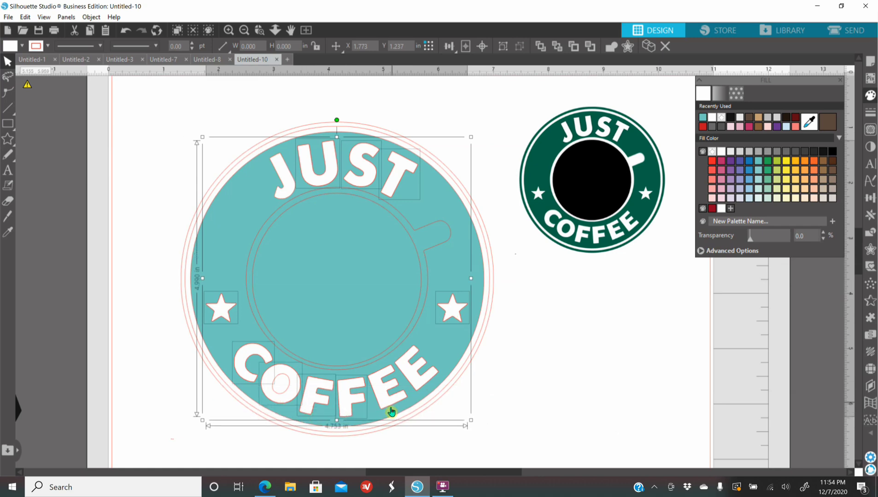
pyautogui.keyDown('shift'); pyautogui.click(416, 392); pyautogui.keyUp('shift')
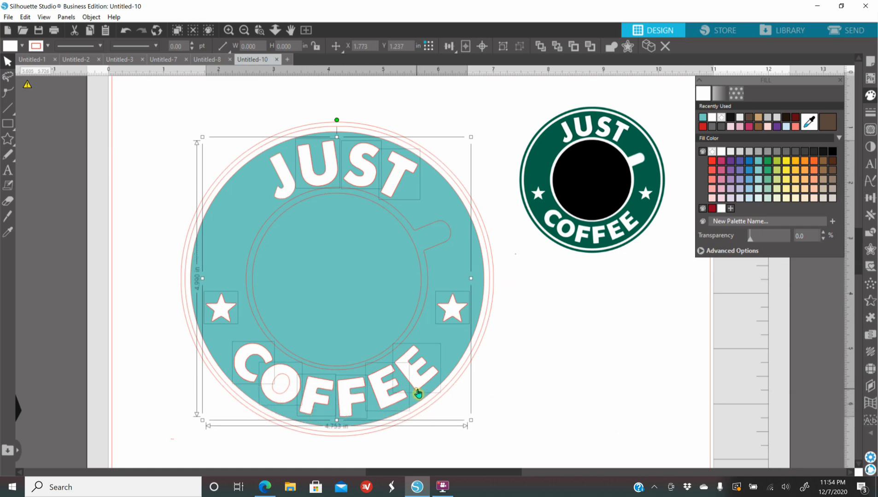
pyautogui.click(502, 390)
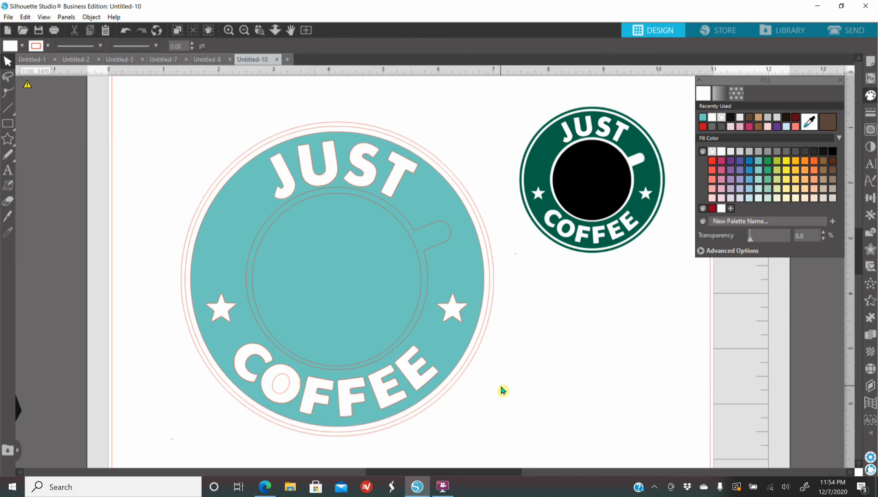
# Step: Fill the coffee cup shape with the handle at the logo's centre with white
pyautogui.click(315, 189)
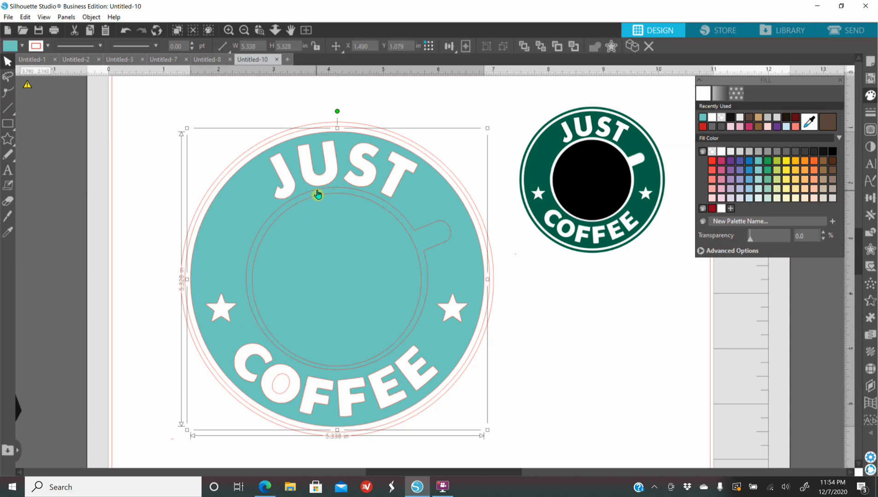
pyautogui.click(319, 190)
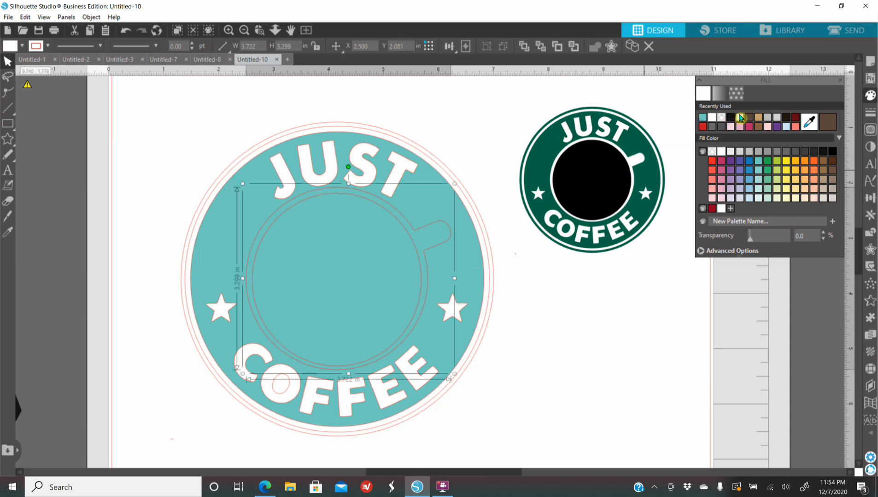
pyautogui.click(712, 119)
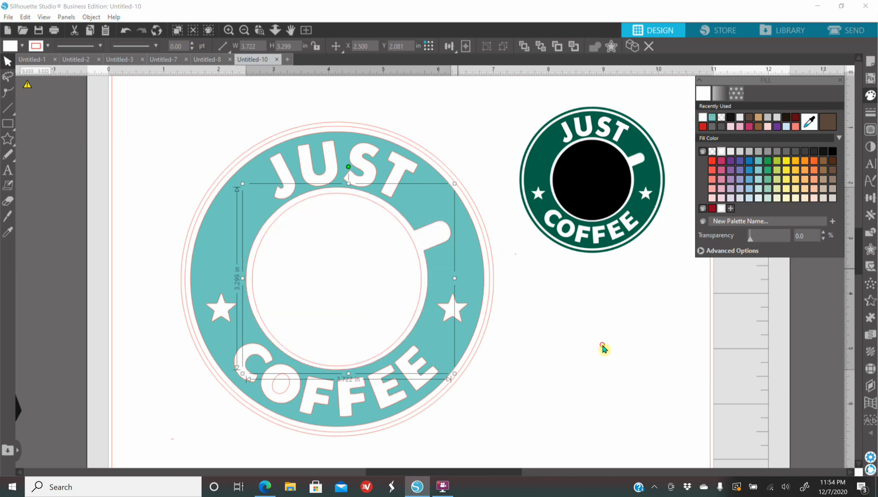
pyautogui.click(555, 334)
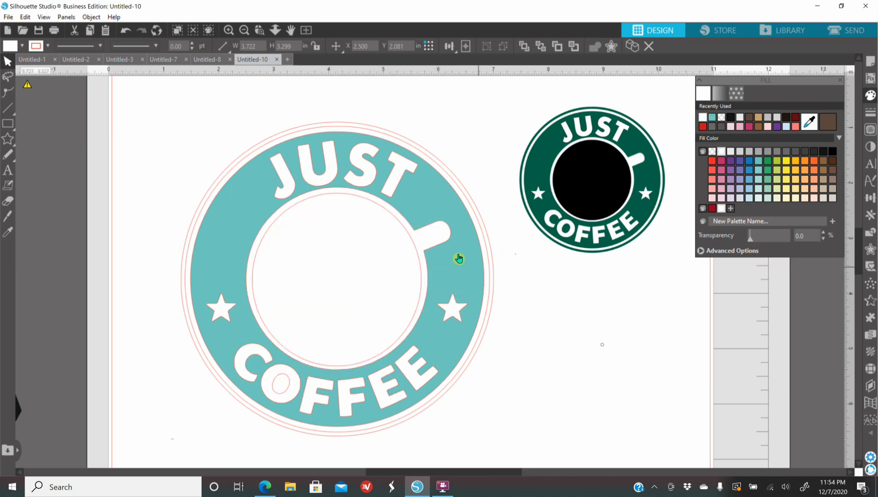
pyautogui.click(415, 247)
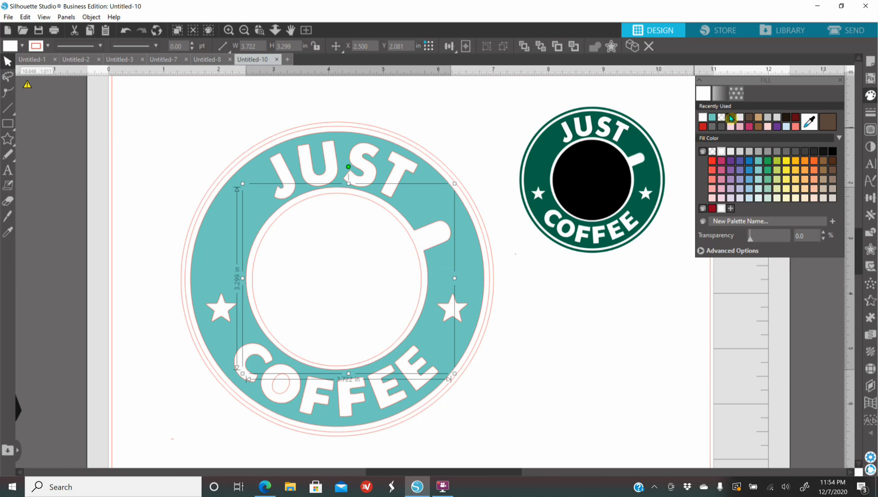
pyautogui.click(732, 118)
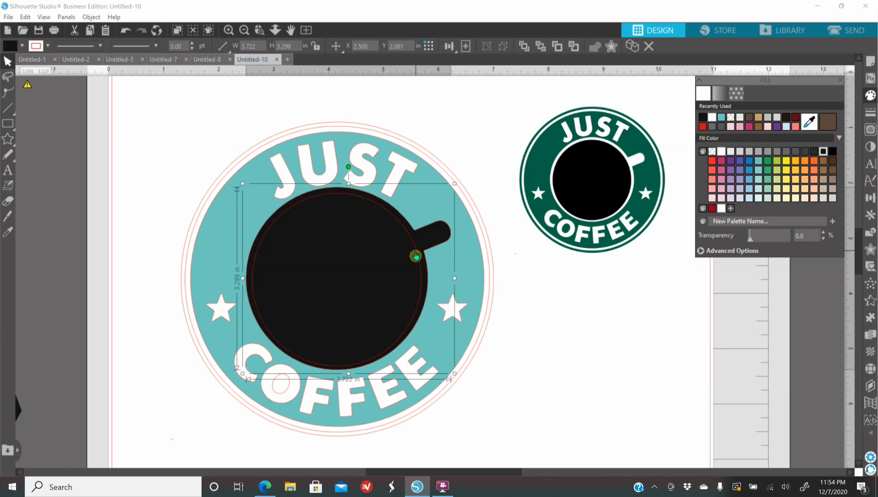
pyautogui.click(720, 119)
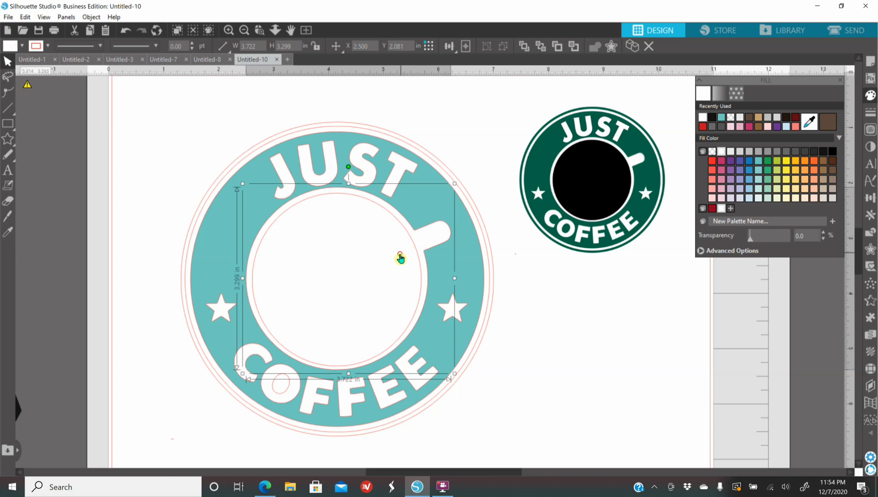
# Step: Fill the inner circle of the white coffee cup at the large logo's centre with the recently used black
pyautogui.click(416, 251)
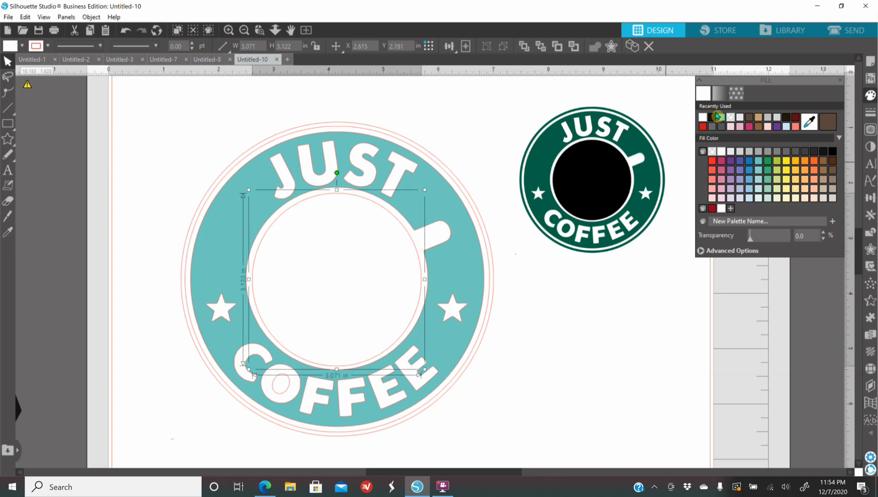
pyautogui.click(713, 119)
pyautogui.click(573, 357)
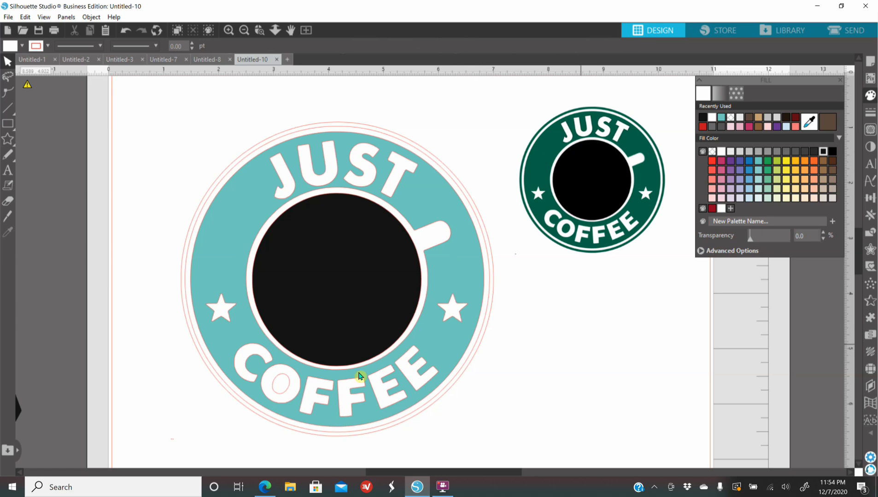
# Step: Recolour the large logo's teal disc with a golden brown sampled by eyedropper from the cup wrap's Louis Vuitton pattern
pyautogui.click(244, 31)
pyautogui.click(244, 31)
pyautogui.moveTo(194, 391); pyautogui.dragTo(279, 181)
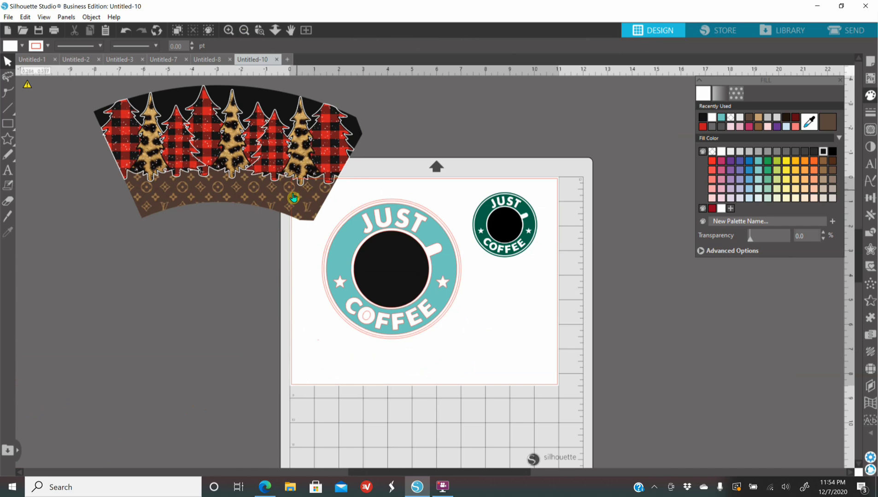
pyautogui.click(354, 237)
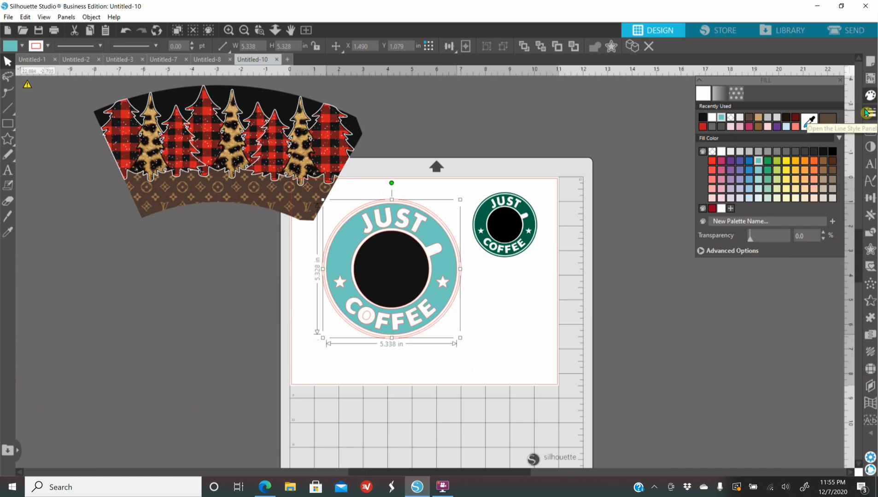
pyautogui.click(811, 120)
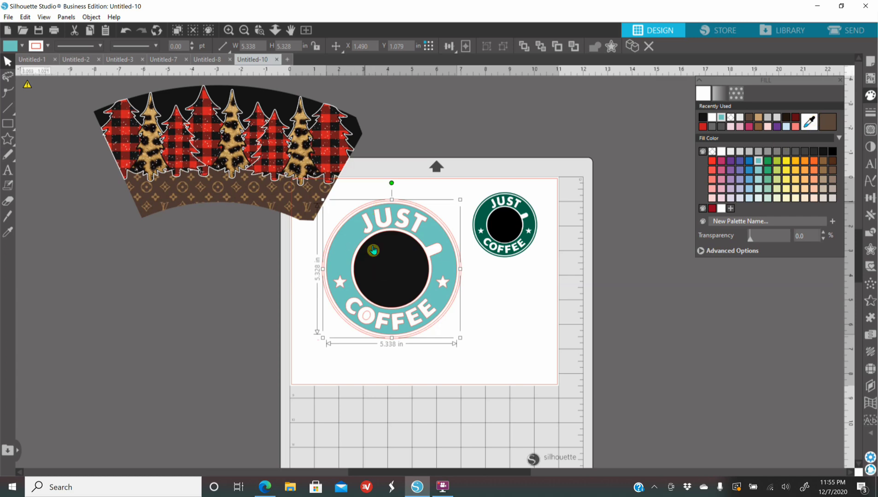
pyautogui.click(809, 122)
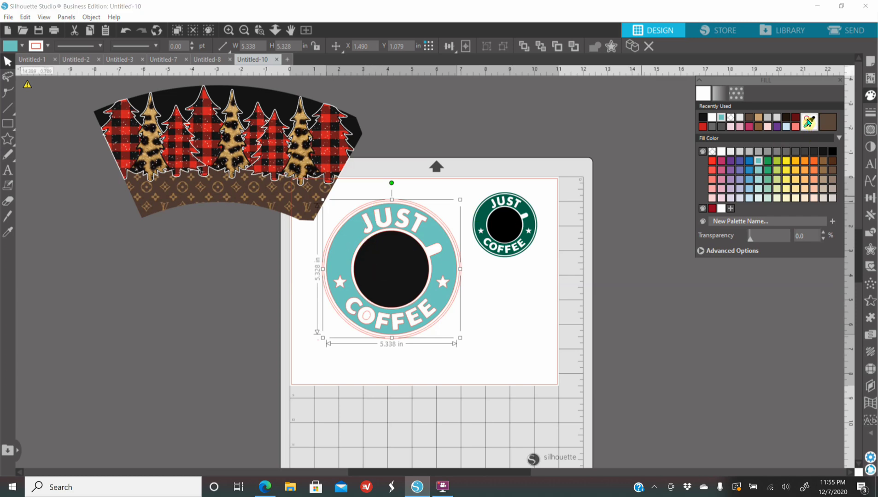
pyautogui.click(260, 182)
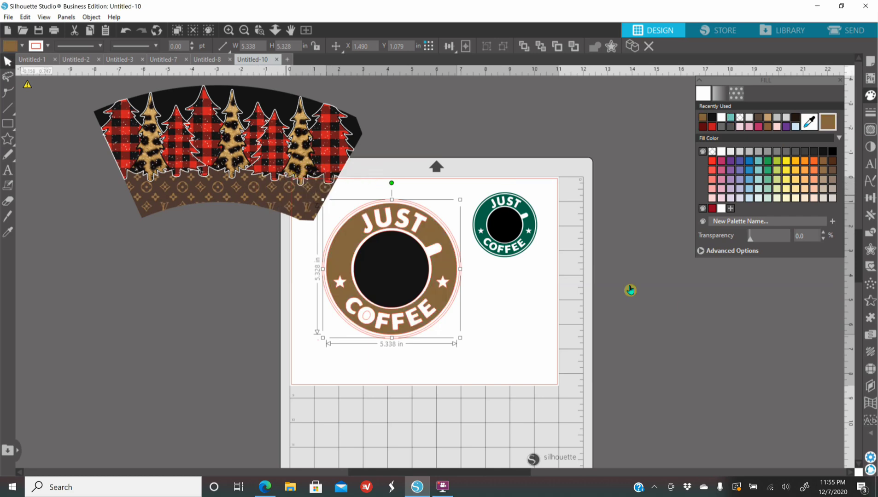
pyautogui.click(684, 310)
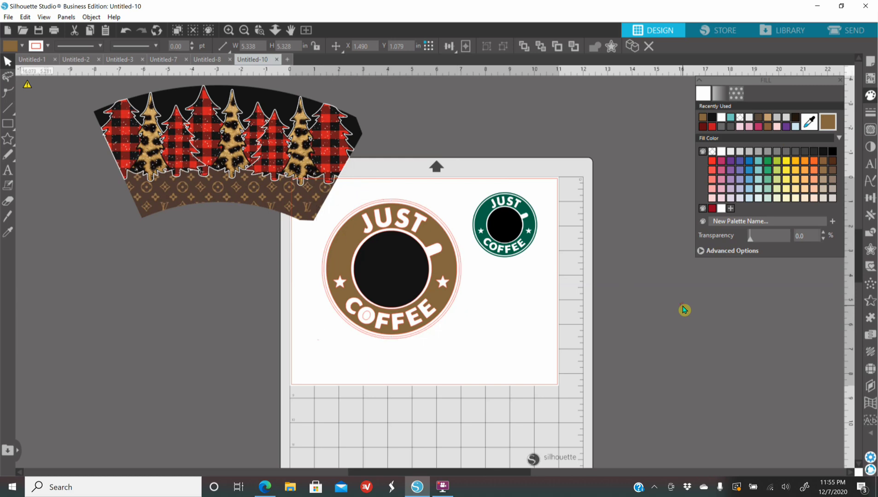
# Step: Select the white oval inside the O of COFFEE on the large brown logo
pyautogui.click(366, 316)
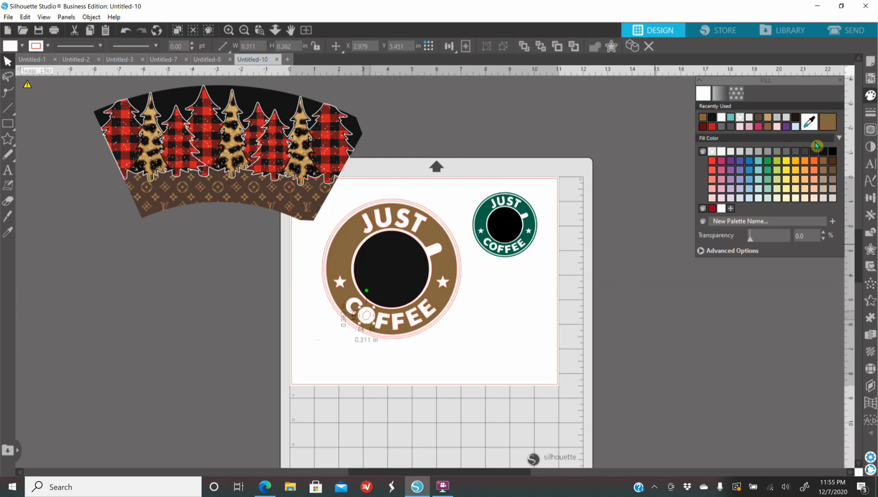
# Step: Select the brown ring of the large JUST COFFEE logo and examine its outer circle outlines up close
pyautogui.click(664, 433)
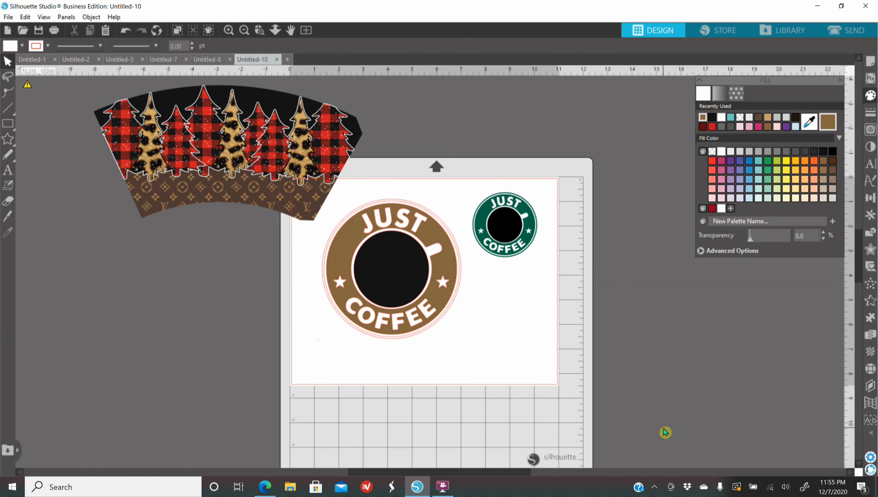
pyautogui.click(342, 223)
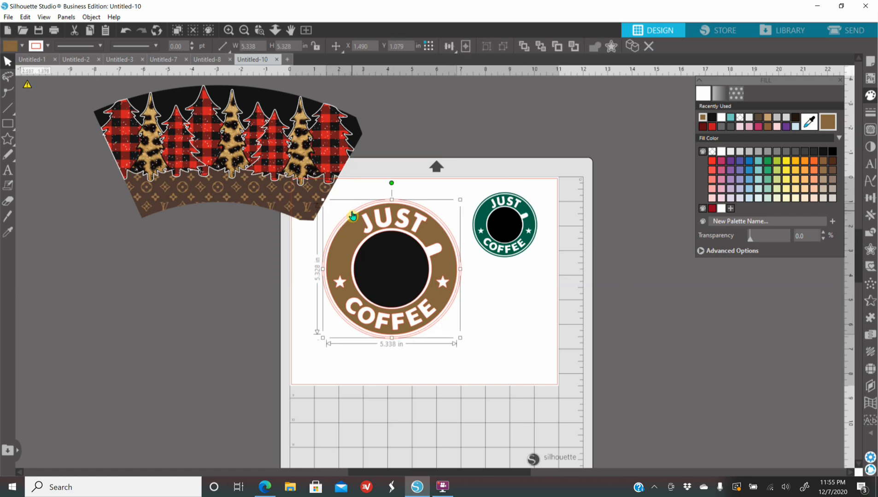
pyautogui.click(244, 30)
pyautogui.click(244, 30)
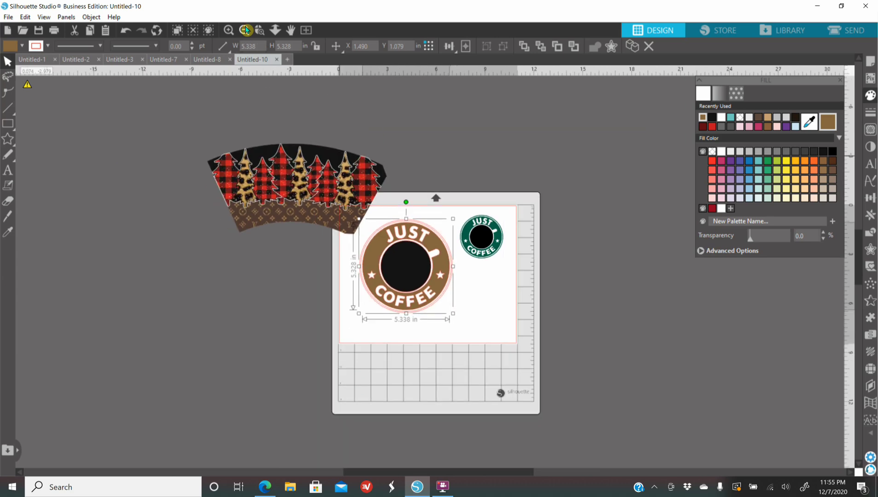
pyautogui.click(244, 31)
pyautogui.click(229, 32)
pyautogui.click(230, 32)
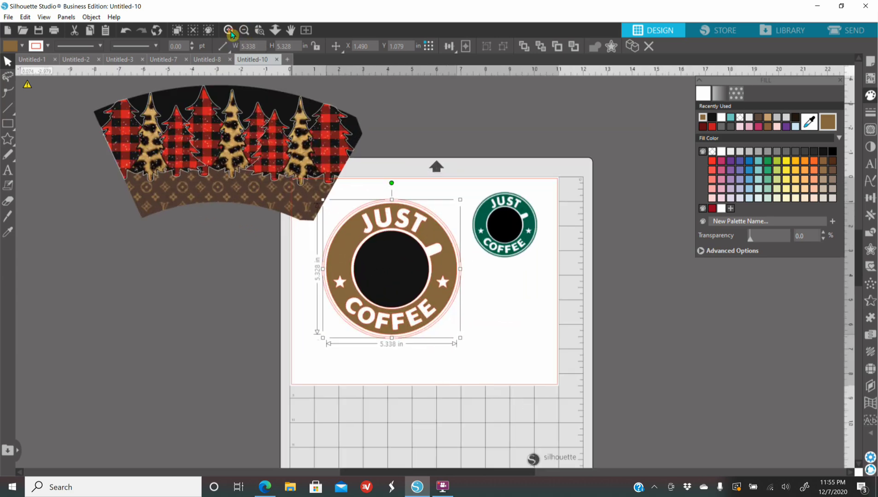
pyautogui.click(230, 31)
pyautogui.click(229, 31)
pyautogui.click(230, 33)
pyautogui.click(230, 33)
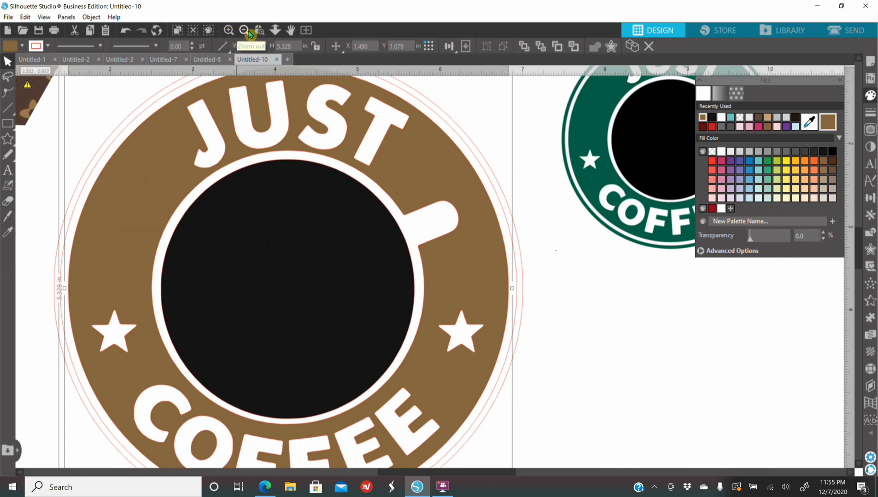
# Step: Try filling the outermost circle with dark brown sampled from the LV pattern, and undo the fill and the stray move
pyautogui.click(526, 311)
pyautogui.click(526, 311)
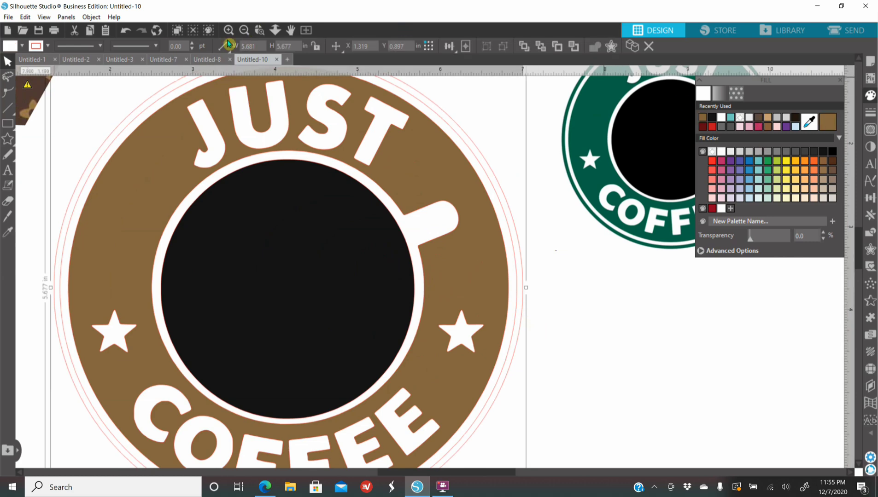
pyautogui.click(244, 30)
pyautogui.click(809, 122)
pyautogui.click(150, 120)
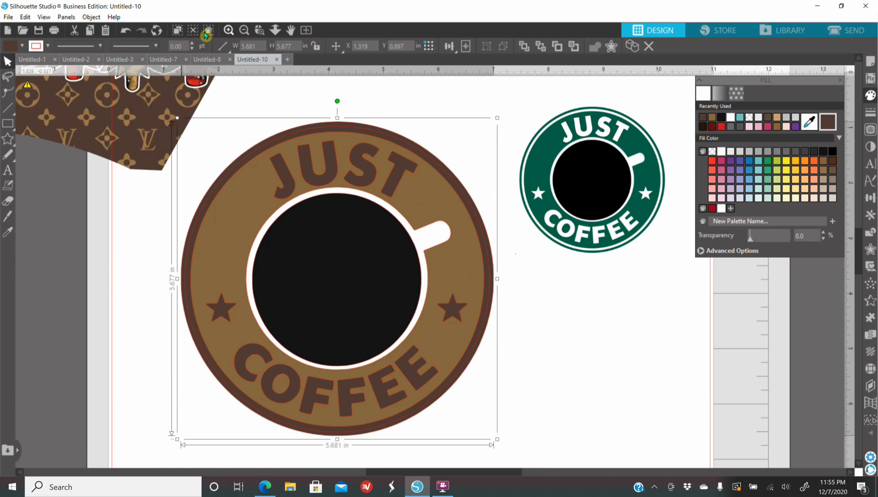
pyautogui.click(126, 30)
pyautogui.click(499, 313)
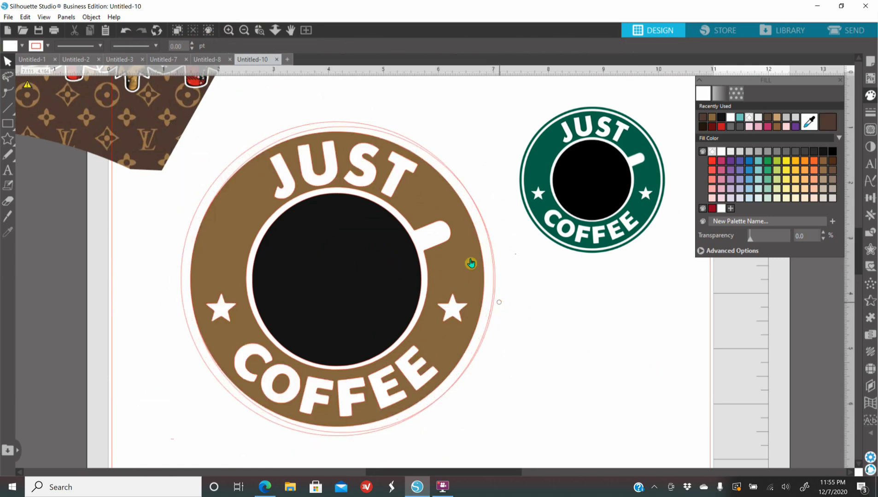
pyautogui.click(128, 31)
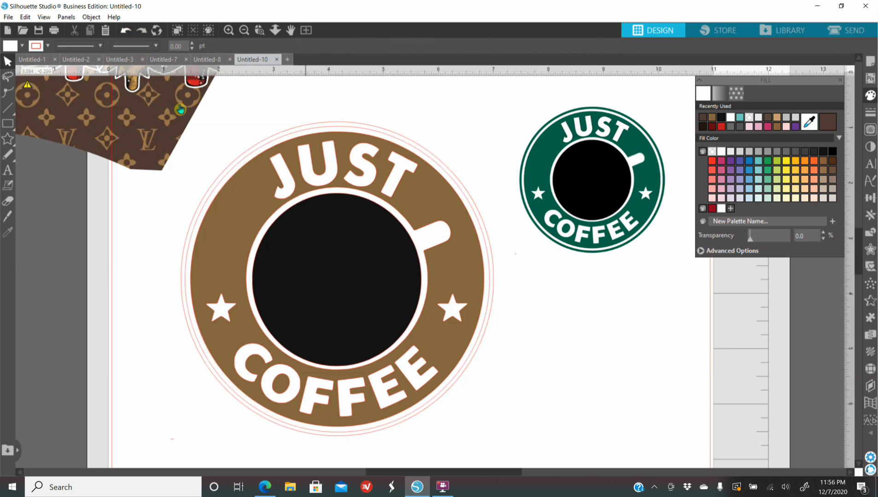
# Step: Try grouping the brown ring, the center of the O, the black circle and the thin outer outline, and undo the grouping
pyautogui.click(234, 268)
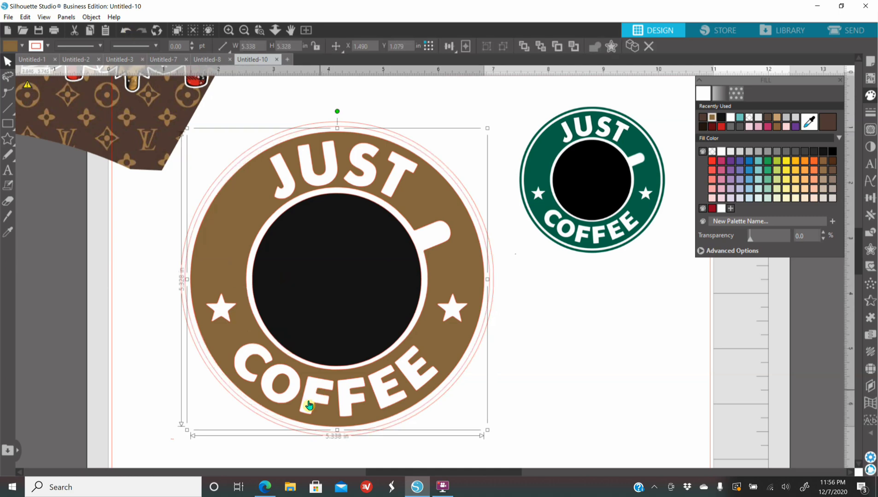
pyautogui.keyDown('shift'); pyautogui.click(276, 389); pyautogui.keyUp('shift')
pyautogui.keyDown('shift'); pyautogui.click(345, 312); pyautogui.keyUp('shift')
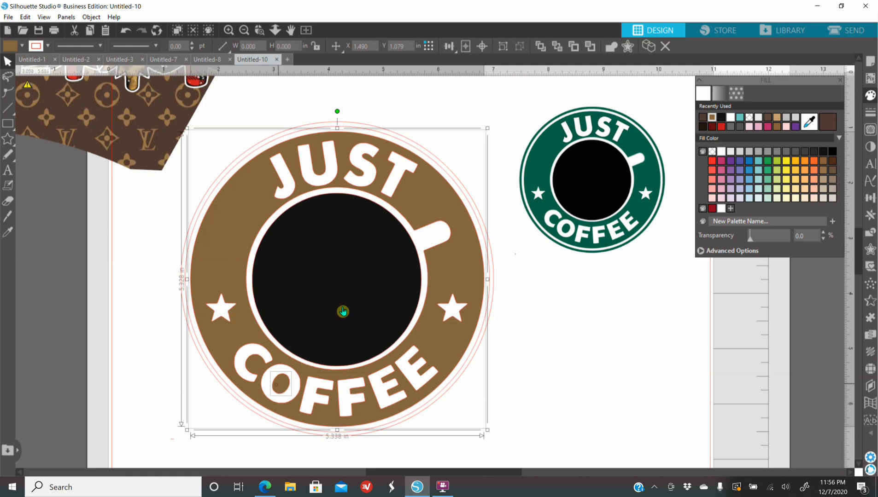
pyautogui.keyDown('shift'); pyautogui.click(195, 230); pyautogui.keyUp('shift')
pyautogui.rightClick(195, 230)
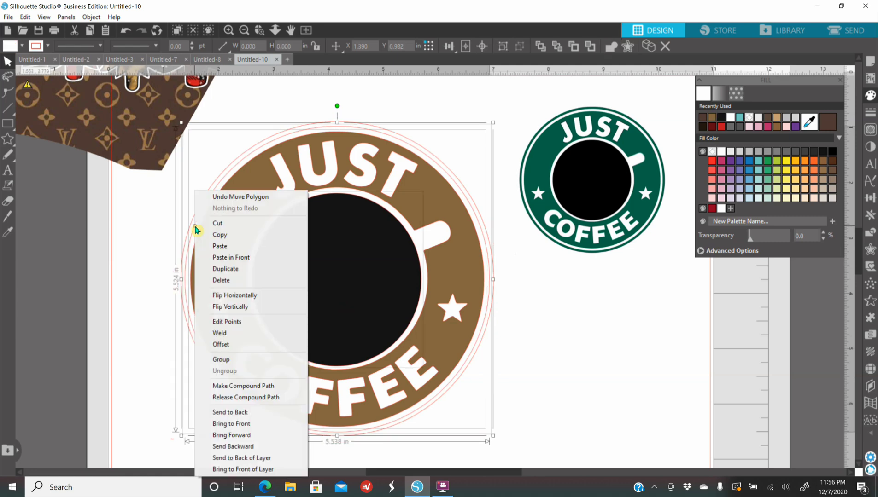
pyautogui.click(243, 359)
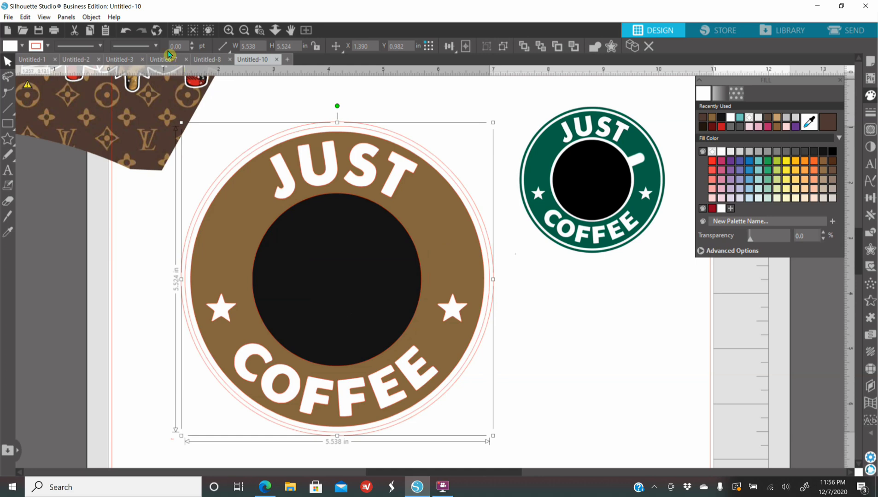
pyautogui.click(126, 32)
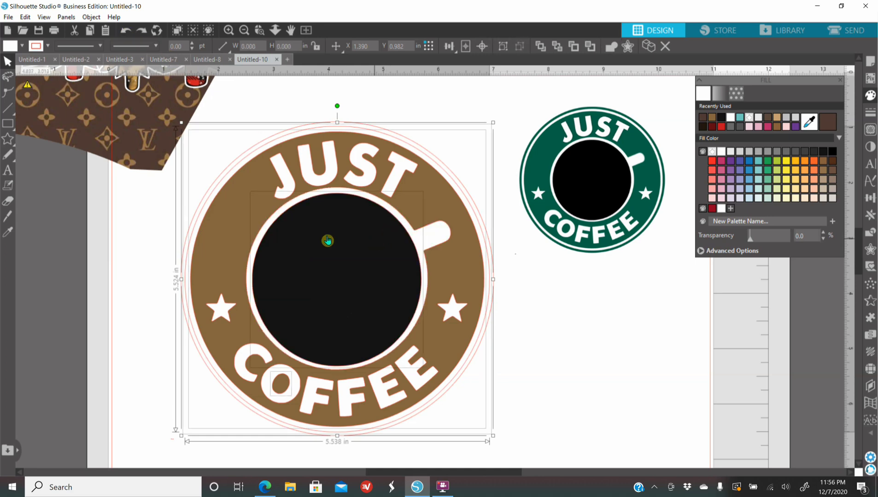
# Step: Group the logo parts together with the white cup shape and move the group off the outermost circle
pyautogui.rightClick(287, 209)
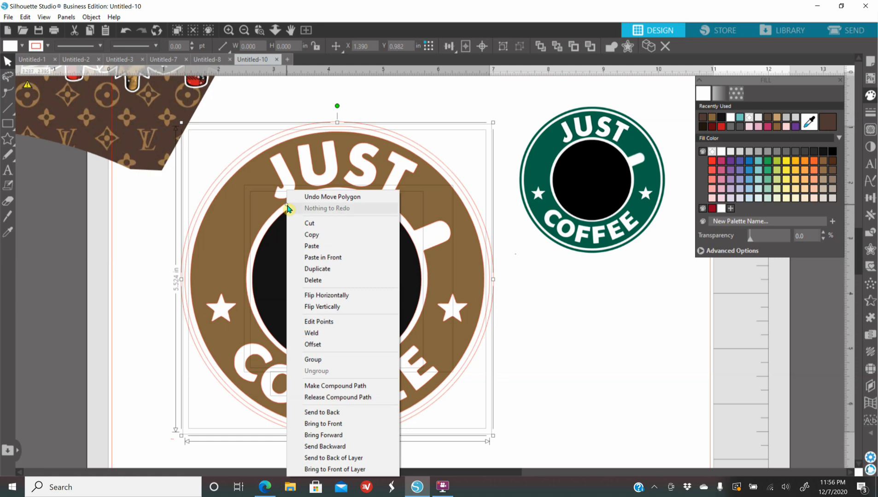
pyautogui.click(348, 359)
pyautogui.moveTo(329, 308); pyautogui.dragTo(375, 332)
# Step: Fill the outermost circle with the sampled dark brown and shift the grouped logo slightly back over it
pyautogui.click(190, 234)
pyautogui.click(836, 122)
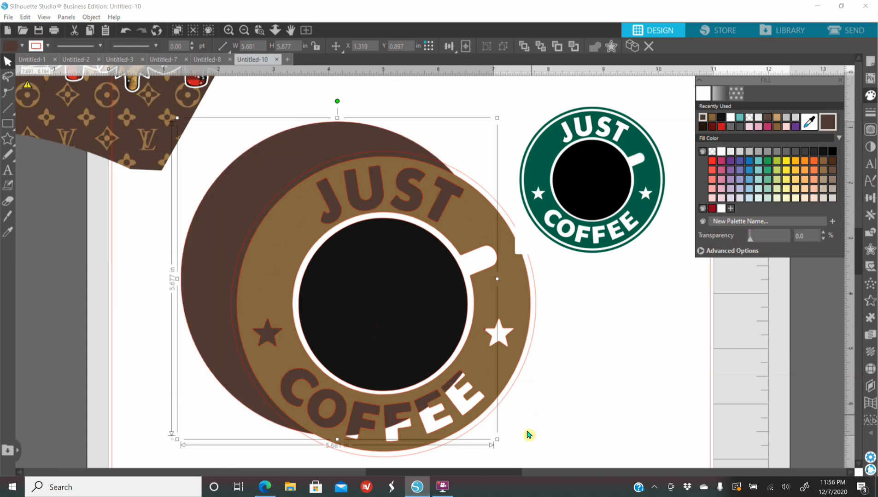
pyautogui.moveTo(454, 380); pyautogui.dragTo(434, 376)
pyautogui.click(616, 368)
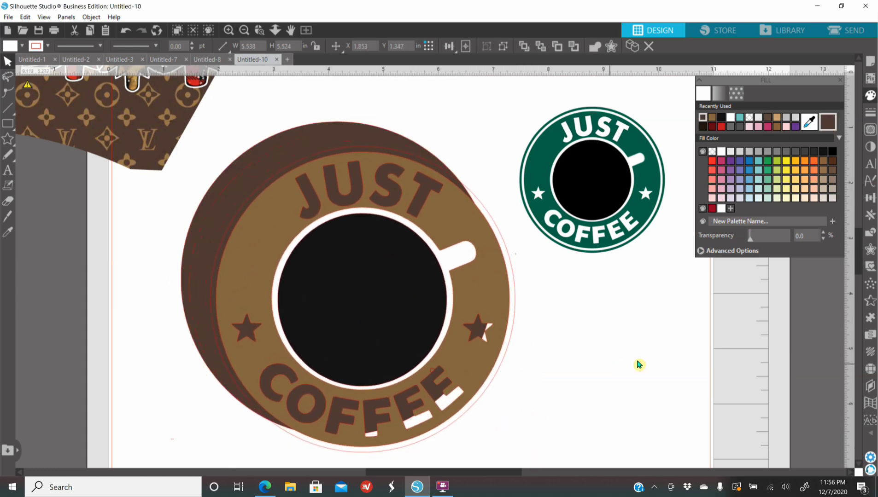
# Step: Spread out the large logo, the green reference logo and the dark brown circle to make working room
pyautogui.moveTo(406, 317); pyautogui.dragTo(548, 370)
pyautogui.moveTo(615, 227); pyautogui.dragTo(767, 177)
pyautogui.click(409, 321)
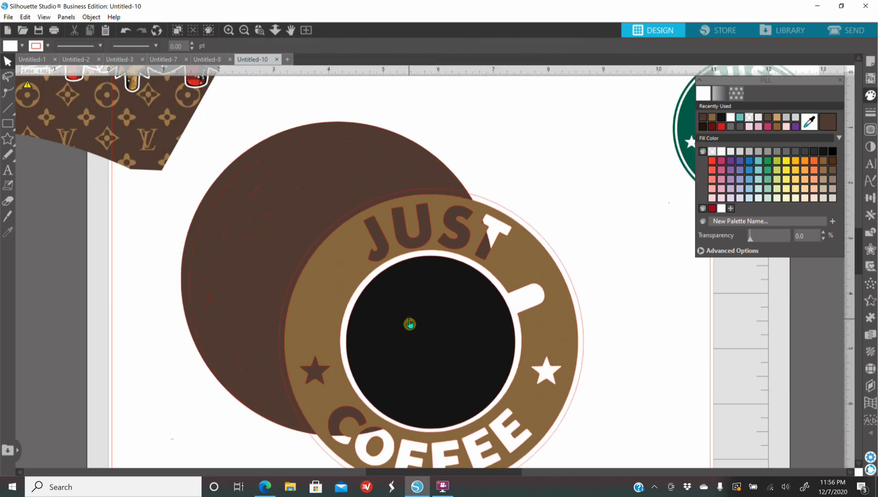
pyautogui.moveTo(409, 323); pyautogui.dragTo(415, 298)
pyautogui.moveTo(241, 272); pyautogui.dragTo(135, 273)
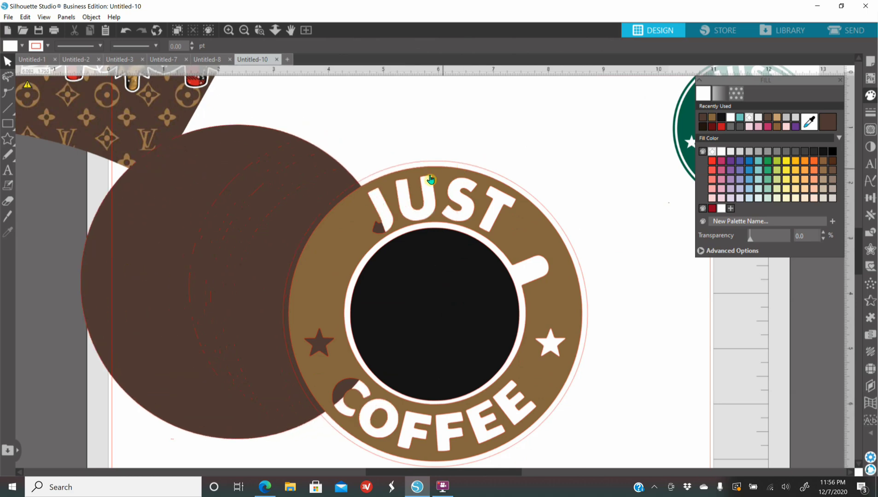
# Step: Ungroup the brown JUST COFFEE logo into its separate parts
pyautogui.rightClick(529, 327)
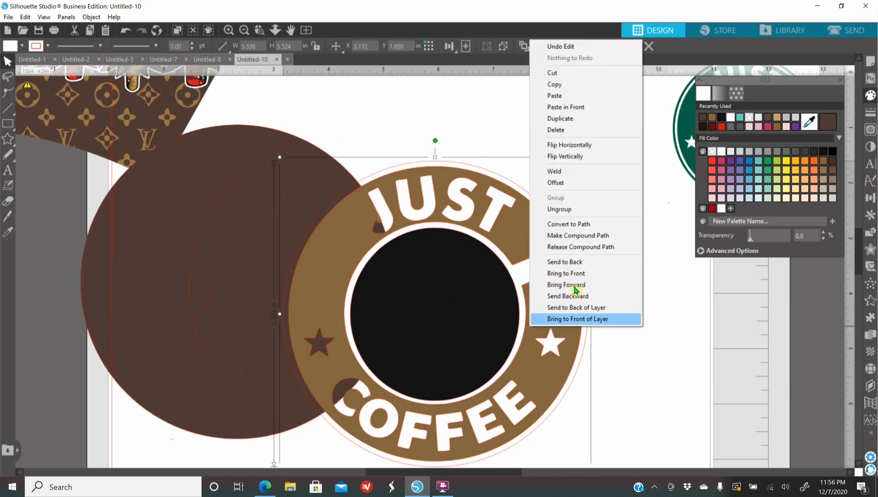
pyautogui.click(574, 210)
pyautogui.click(666, 306)
# Step: Try filling the logo's brown ring with white, undoing the fill each time
pyautogui.click(562, 230)
pyautogui.click(730, 118)
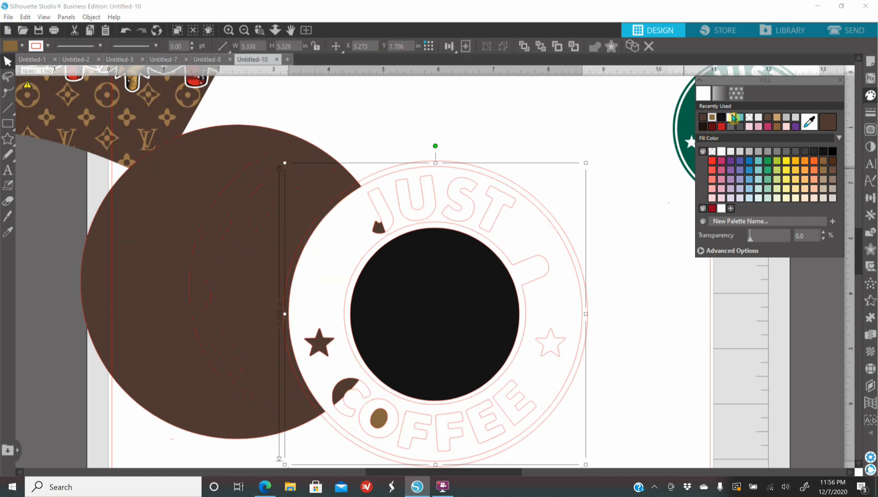
pyautogui.click(121, 33)
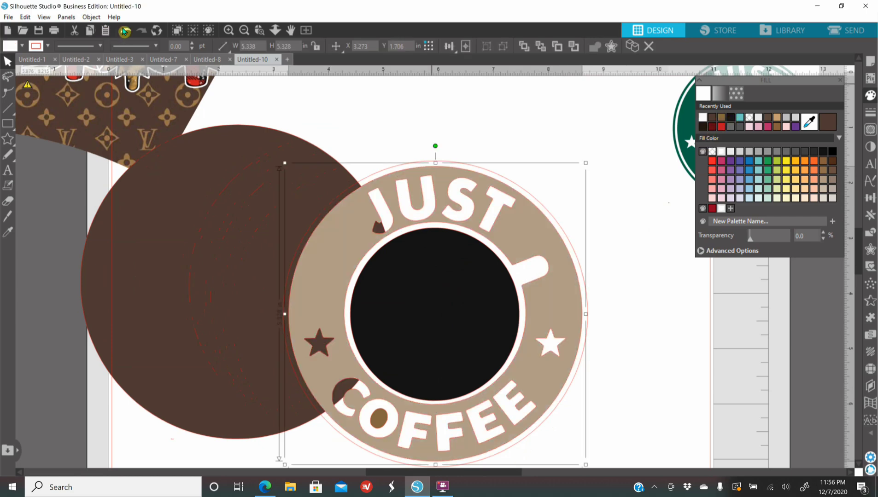
pyautogui.click(581, 306)
pyautogui.click(588, 298)
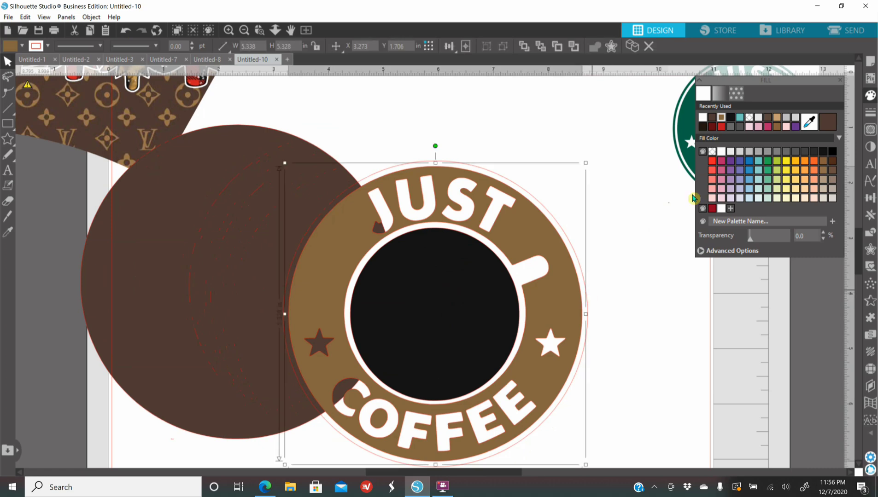
pyautogui.click(705, 116)
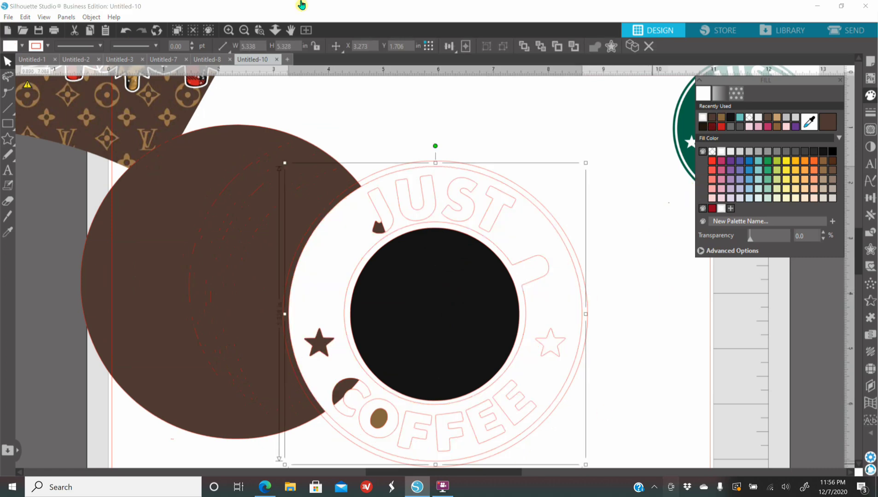
pyautogui.click(125, 32)
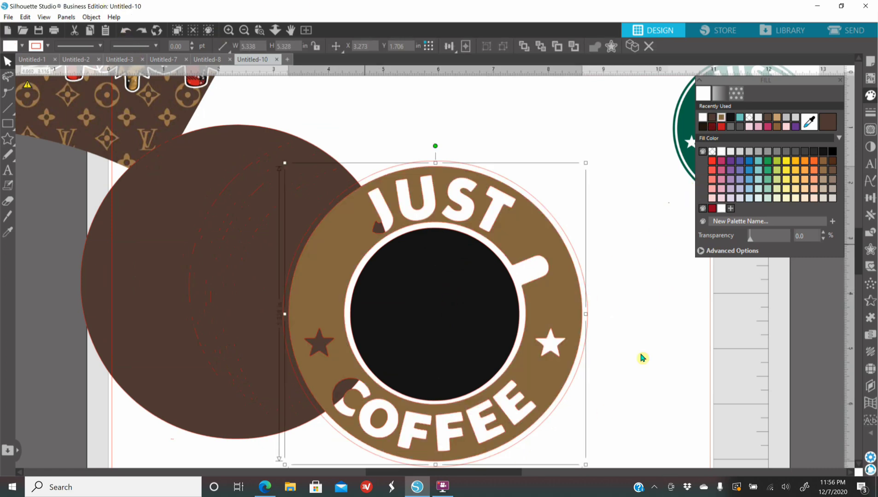
pyautogui.click(652, 339)
pyautogui.moveTo(590, 308); pyautogui.dragTo(596, 308)
pyautogui.click(126, 30)
pyautogui.click(121, 32)
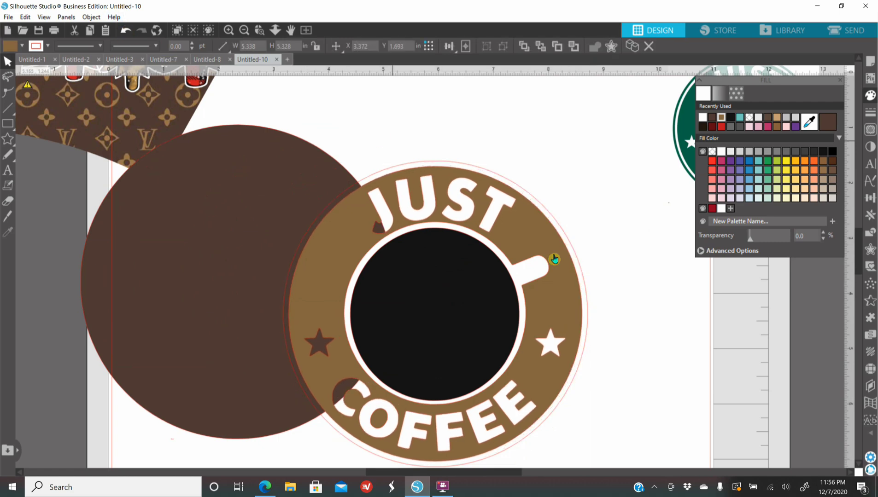
# Step: Shift the logo's inner parts away from the thin outer circle and bring up the fill settings for that circle
pyautogui.moveTo(582, 265); pyautogui.dragTo(582, 266)
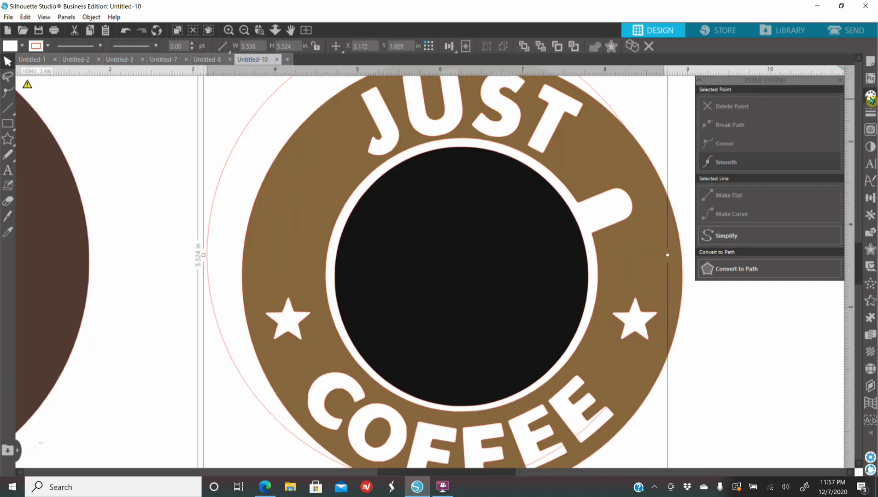
pyautogui.click(871, 98)
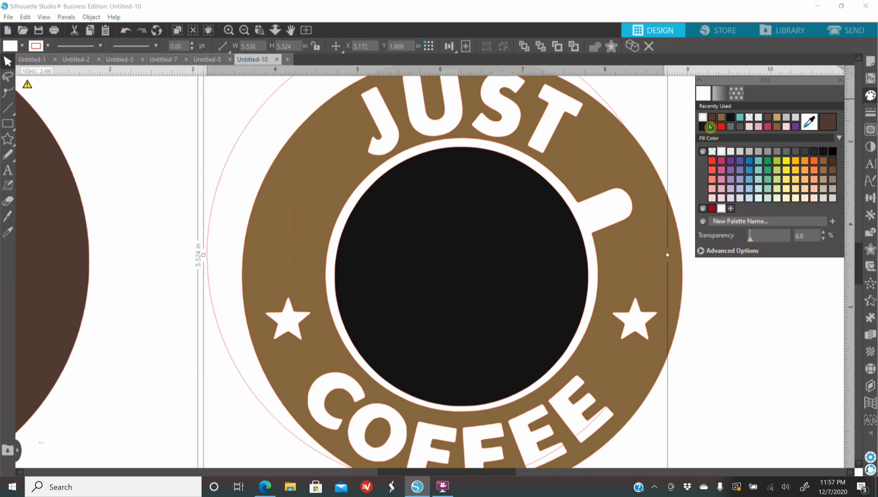
pyautogui.click(240, 28)
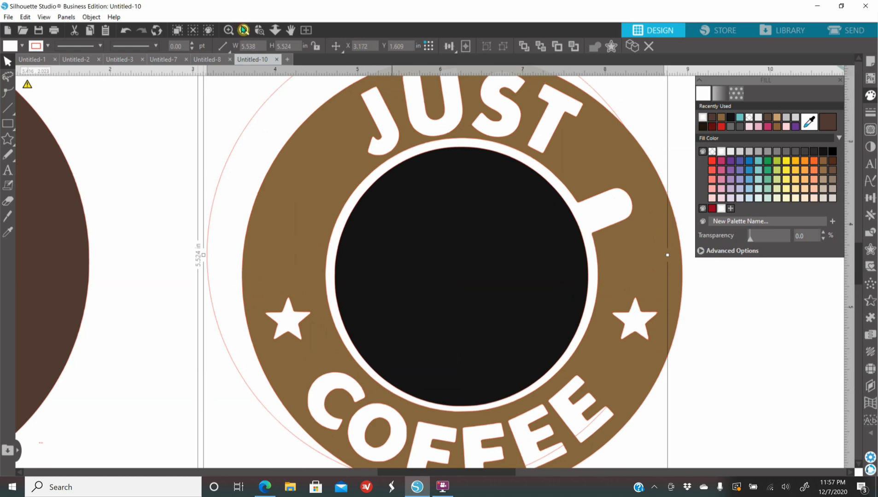
pyautogui.moveTo(499, 283); pyautogui.dragTo(551, 294)
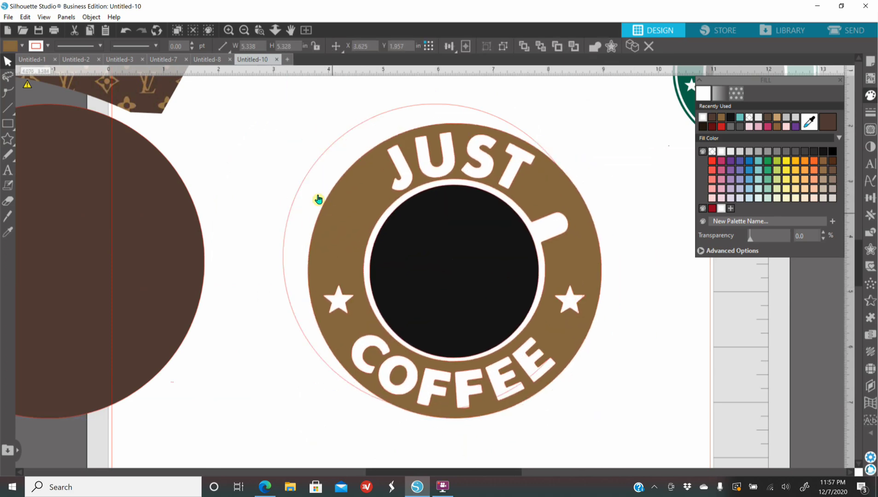
# Step: Align the thin outer circle and the logo parts on a common center and group them
pyautogui.click(308, 143)
pyautogui.click(452, 244)
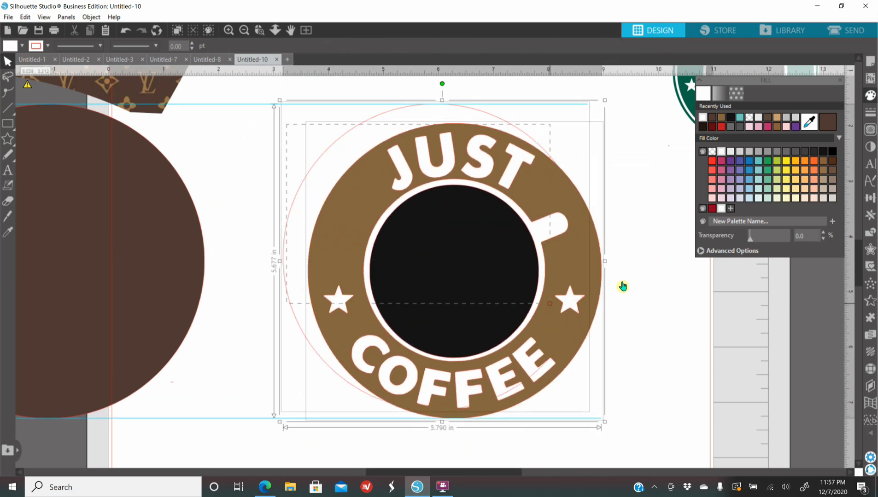
pyautogui.click(871, 198)
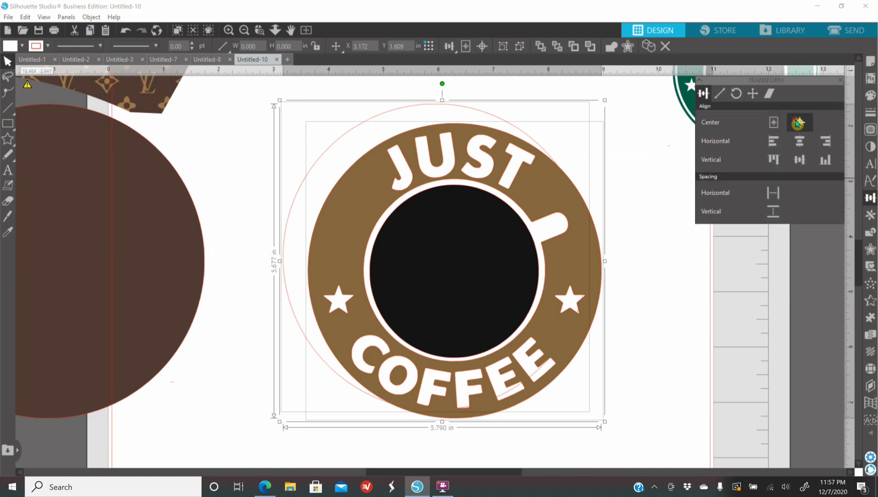
pyautogui.click(798, 122)
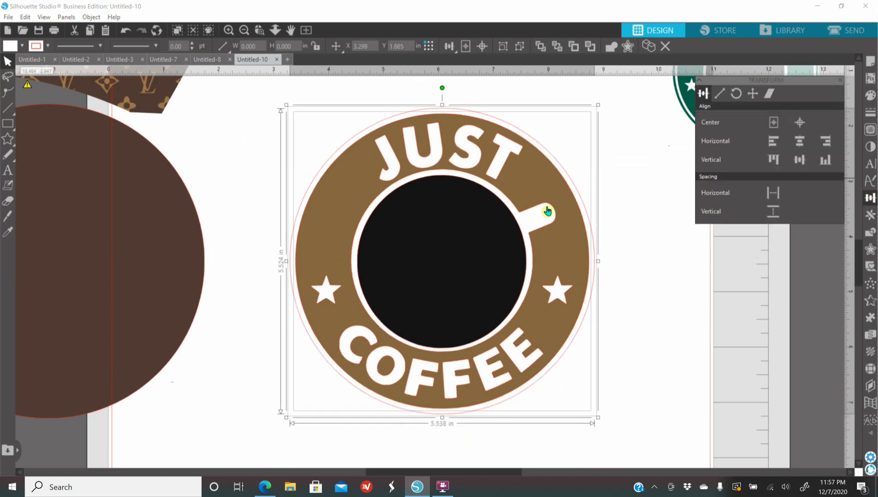
pyautogui.rightClick(501, 267)
pyautogui.click(548, 352)
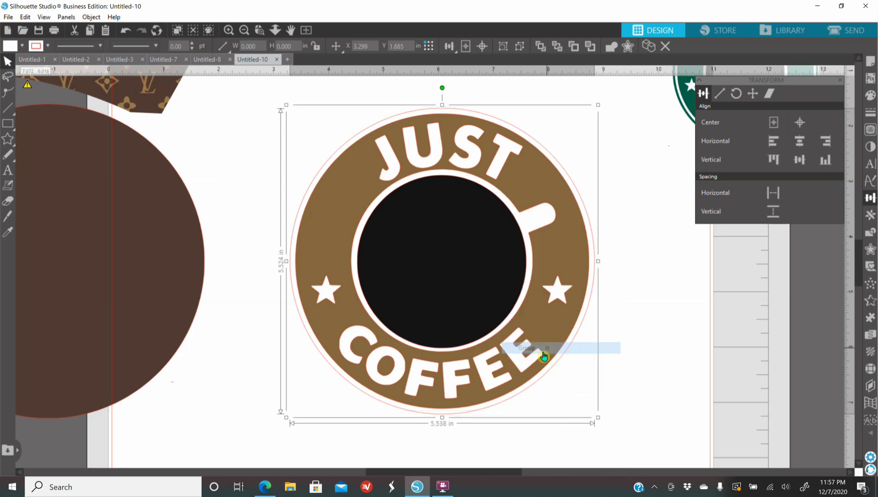
# Step: Place the dark brown circle behind the JUST COFFEE logo, align both on a common center and group them
pyautogui.moveTo(127, 341); pyautogui.dragTo(511, 323)
pyautogui.moveTo(227, 171); pyautogui.dragTo(491, 322)
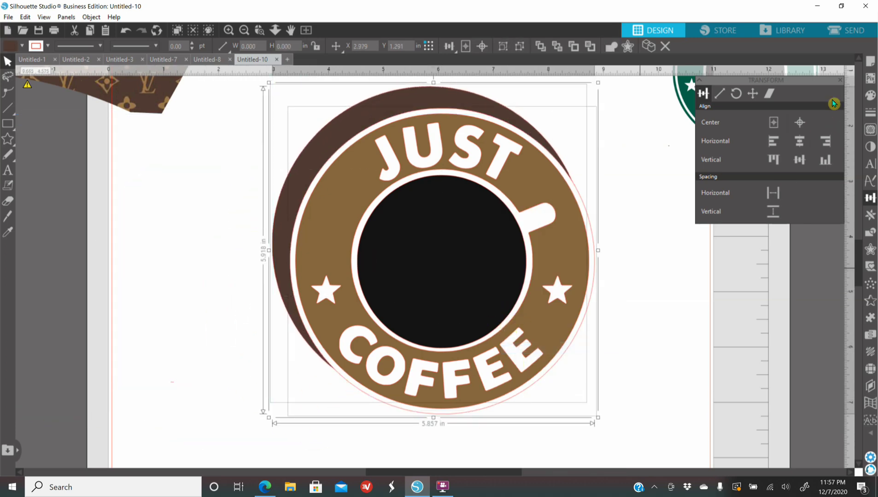
pyautogui.click(799, 122)
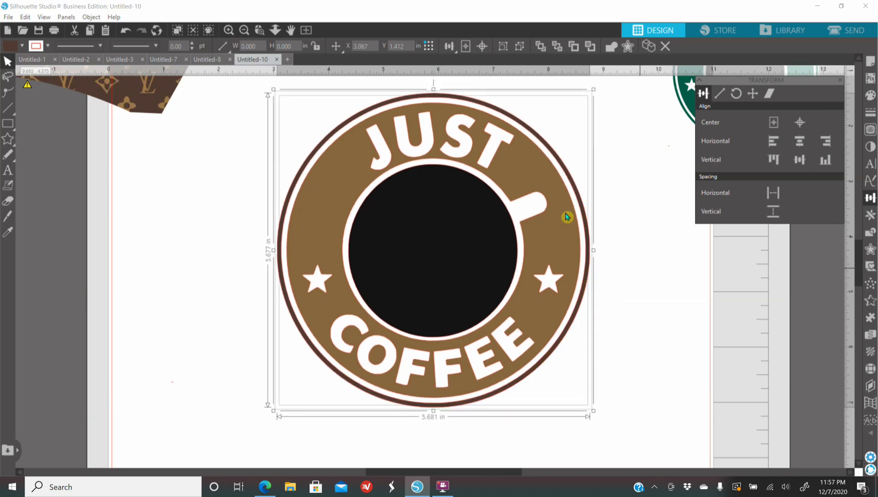
pyautogui.rightClick(421, 247)
pyautogui.click(492, 348)
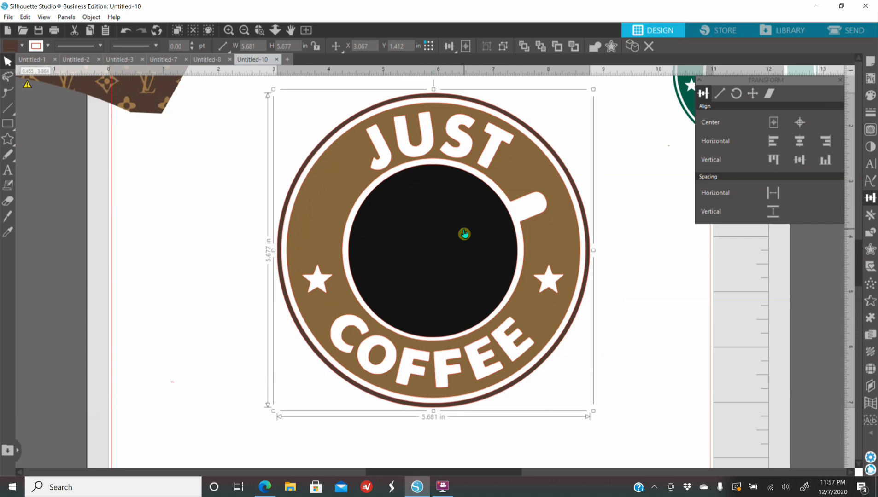
# Step: Make the grouped logo's lines transparent and shift the green JUST COFFEE reference image further from the logo
pyautogui.click(870, 113)
pyautogui.click(722, 94)
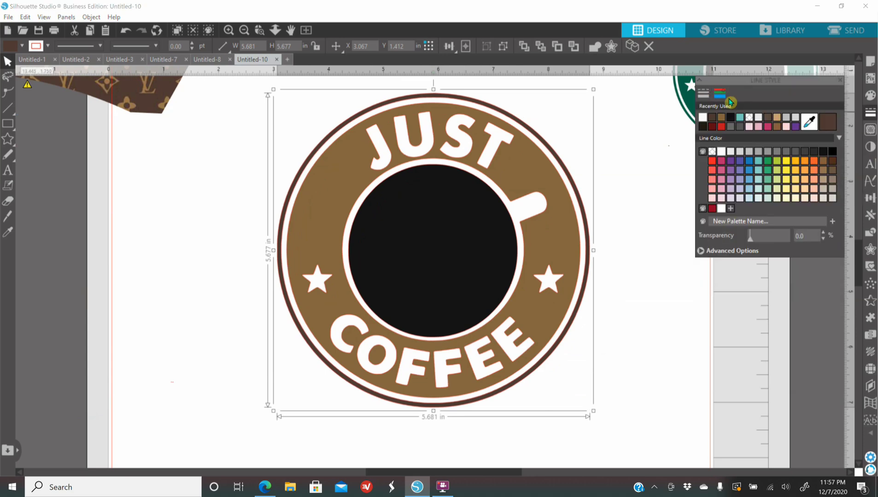
pyautogui.click(712, 151)
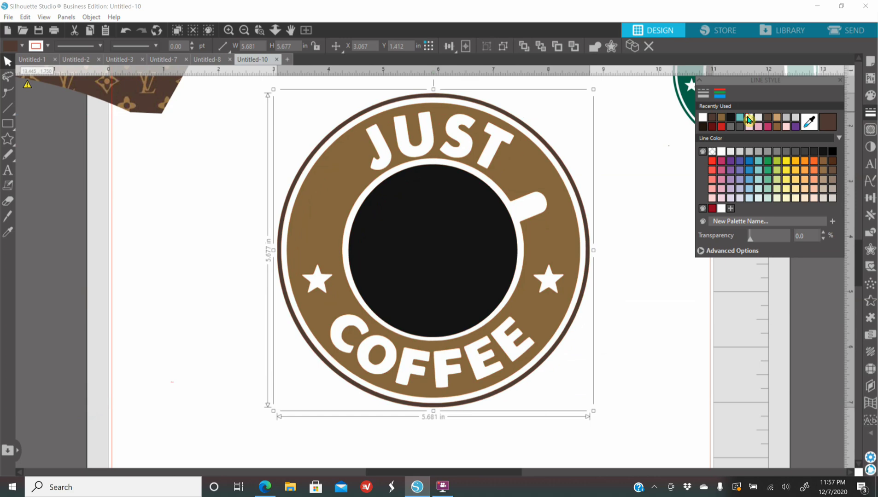
pyautogui.click(245, 32)
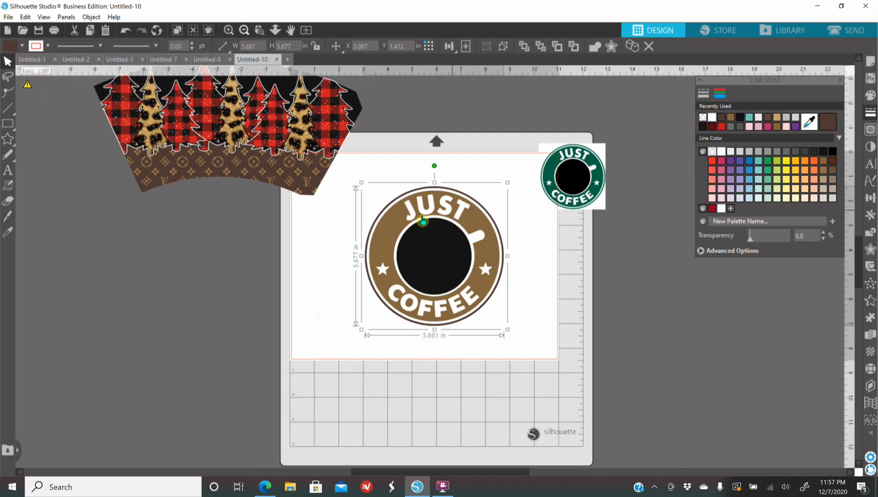
pyautogui.moveTo(560, 184); pyautogui.dragTo(584, 208)
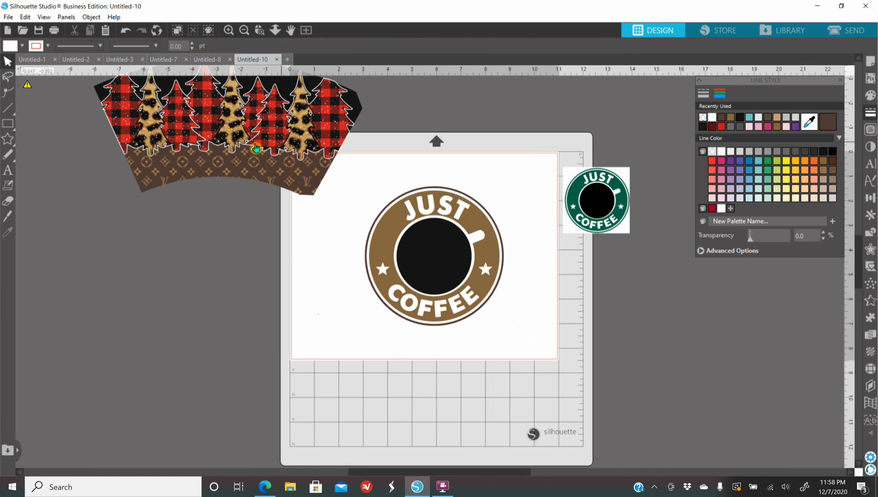
pyautogui.click(471, 302)
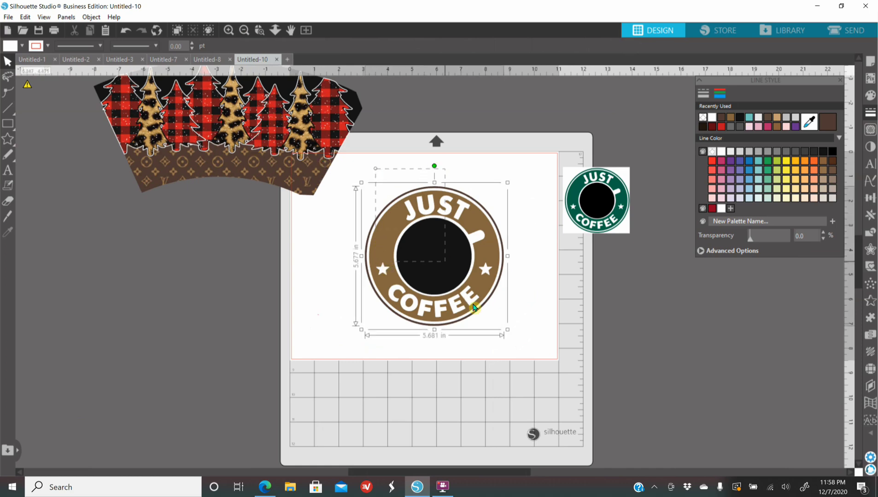
pyautogui.click(624, 355)
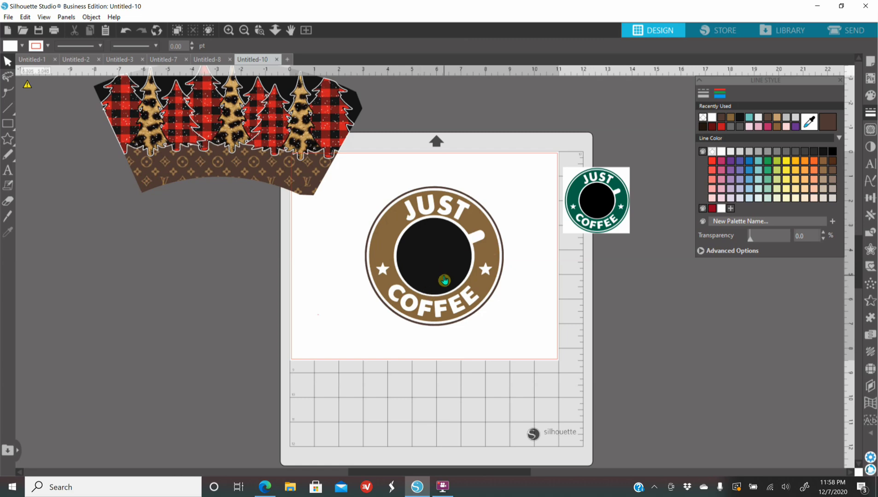
# Step: Switch to the web browser, search images for "louis vuitton logo" and open the black LV monogram
pyautogui.click(265, 487)
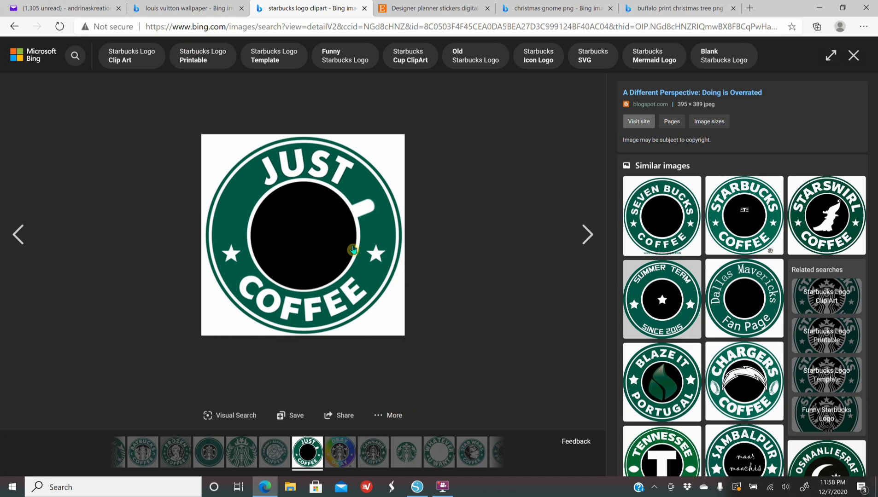
pyautogui.click(751, 9)
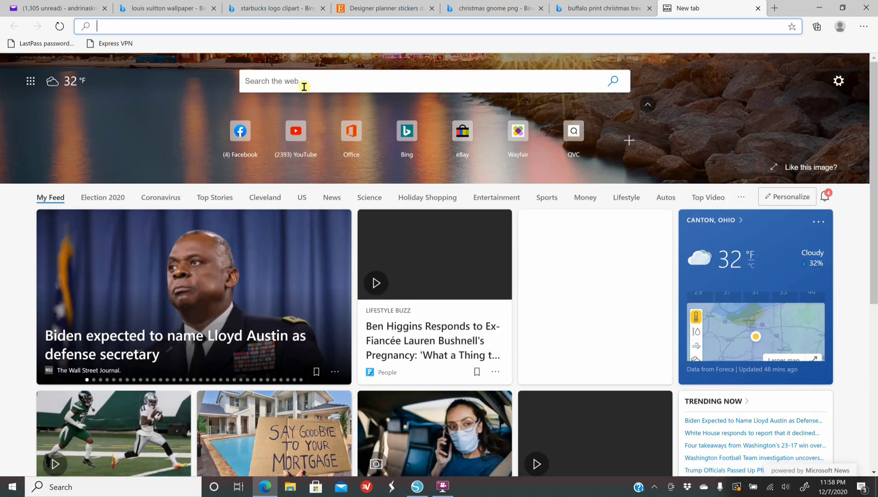
pyautogui.click(303, 84)
pyautogui.write('loui')
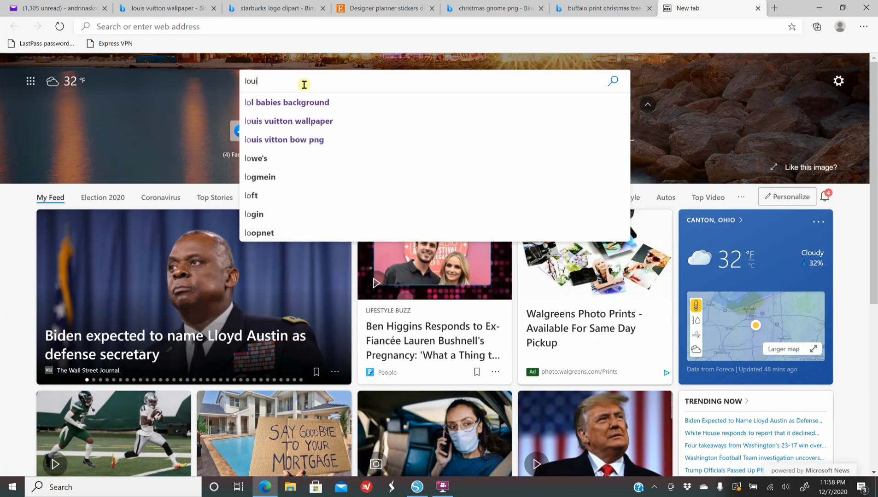
pyautogui.write('s vuitton logo')
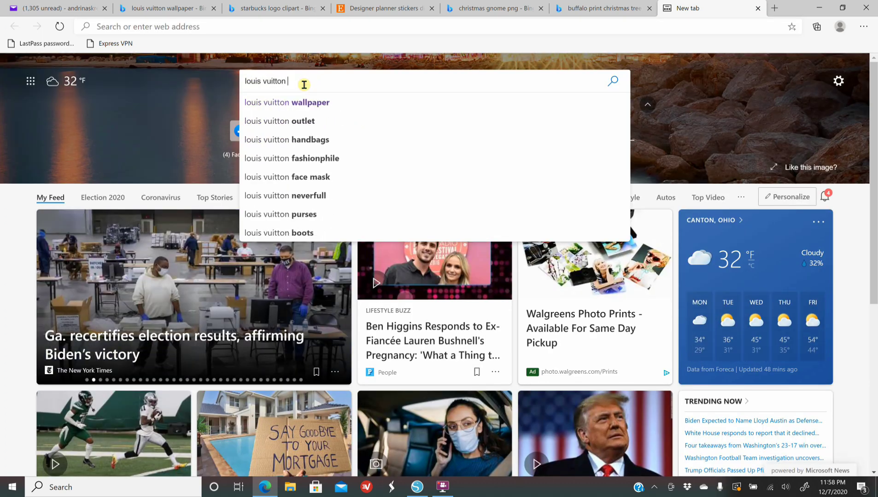
pyautogui.press('Return')
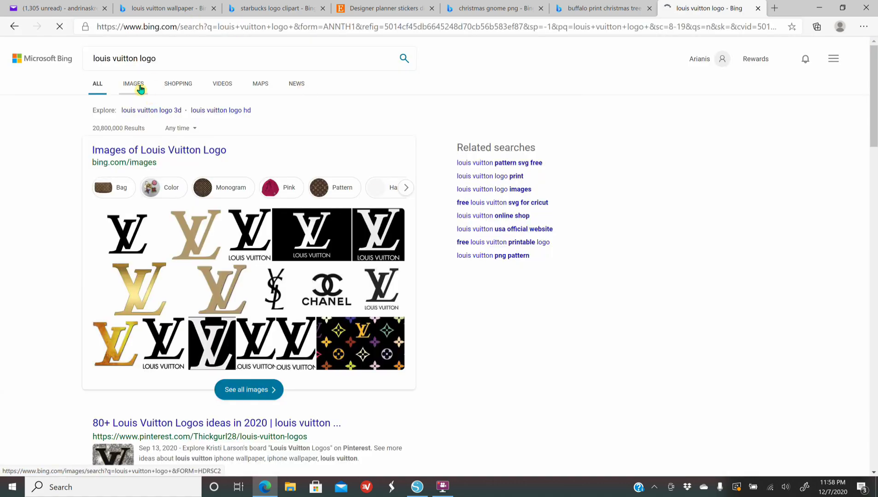
pyautogui.click(140, 89)
pyautogui.click(109, 202)
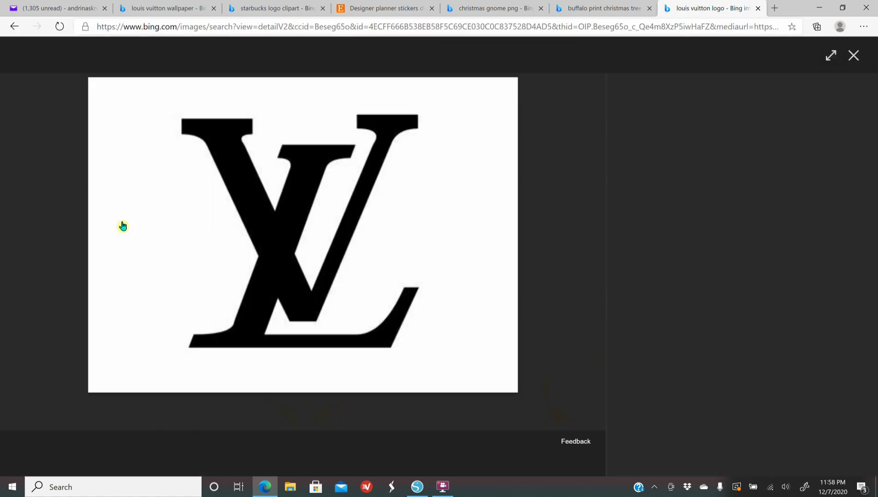
# Step: Copy the black LV image, switch to Silhouette Studio, paste it and position it beside the JUST COFFEE logo
pyautogui.rightClick(283, 292)
pyautogui.click(322, 335)
pyautogui.click(417, 487)
pyautogui.rightClick(205, 297)
pyautogui.click(230, 341)
pyautogui.moveTo(446, 308); pyautogui.dragTo(196, 352)
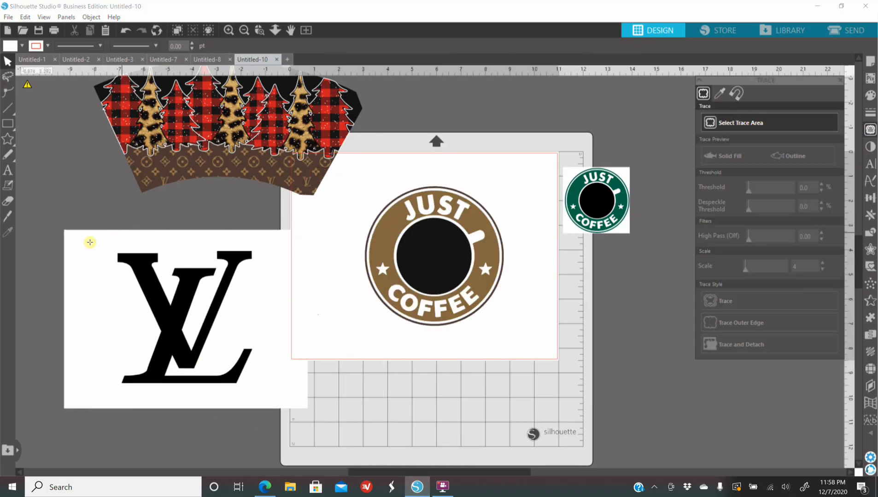
# Step: Trace the black LV monogram and delete the source image, keeping only the traced outline
pyautogui.moveTo(110, 239); pyautogui.dragTo(282, 407)
pyautogui.click(724, 300)
pyautogui.click(298, 258)
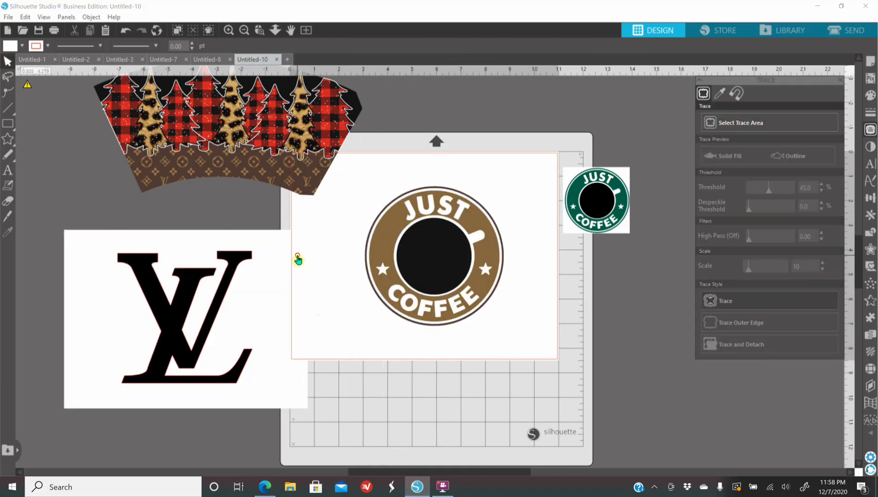
pyautogui.press('Delete')
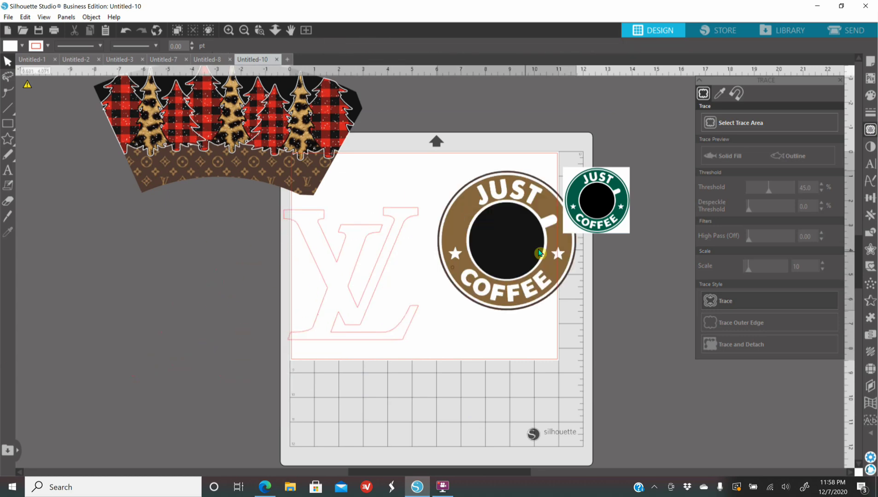
# Step: Place the LV outline on the page and move the JUST COFFEE logo and the tree-patterned wrap off to either side
pyautogui.moveTo(540, 253); pyautogui.dragTo(557, 251)
pyautogui.moveTo(351, 274); pyautogui.dragTo(381, 271)
pyautogui.click(296, 194)
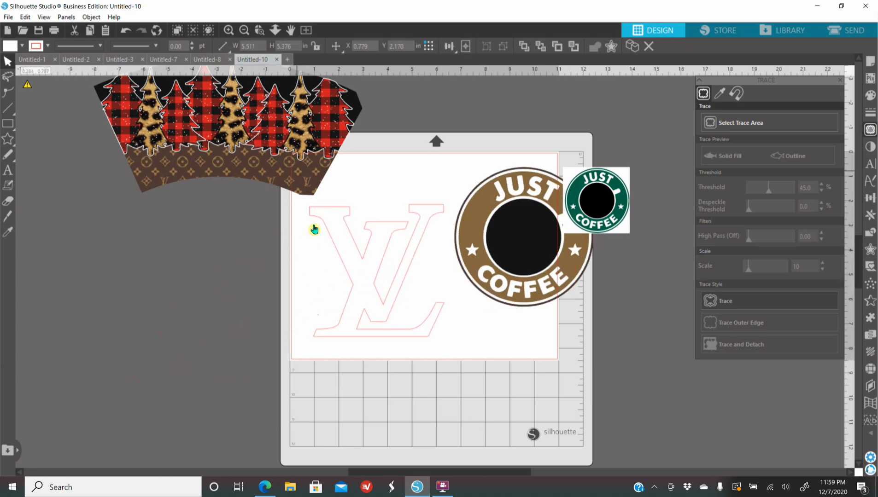
pyautogui.moveTo(316, 175); pyautogui.dragTo(229, 196)
pyautogui.click(424, 281)
# Step: Switch to the web browser and search images for "buffalo plad wallpaper" in a new tab
pyautogui.click(268, 487)
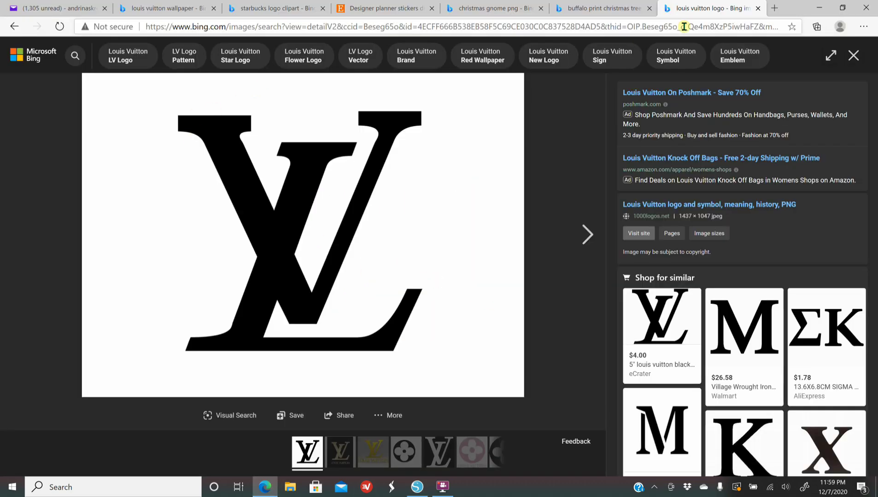
pyautogui.click(776, 9)
pyautogui.click(314, 84)
pyautogui.write('buffalo ')
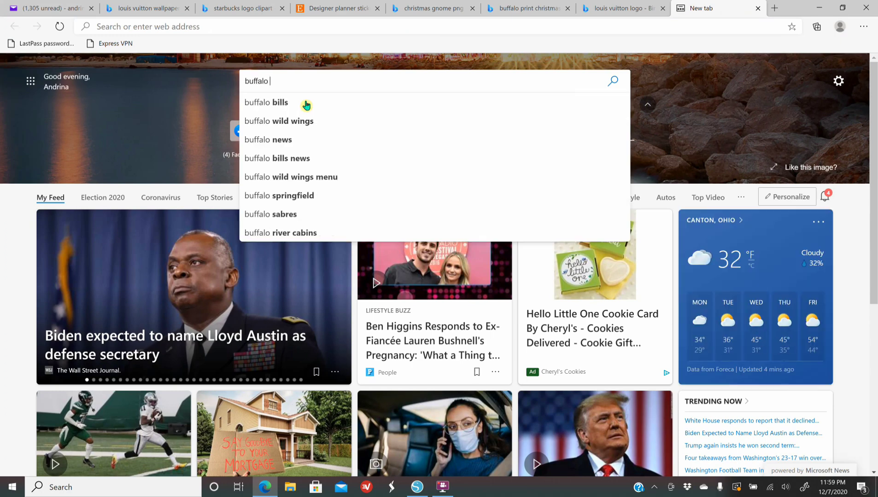
pyautogui.write('plad wallpaper')
pyautogui.press('Return')
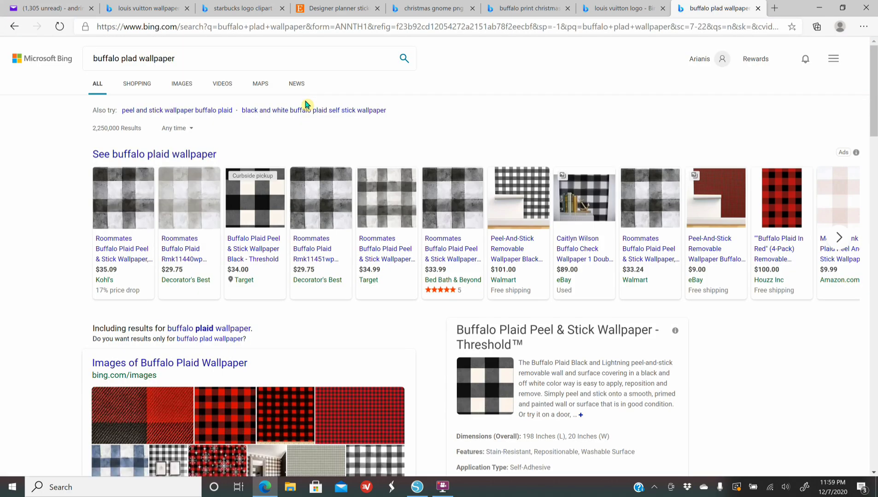
pyautogui.click(182, 84)
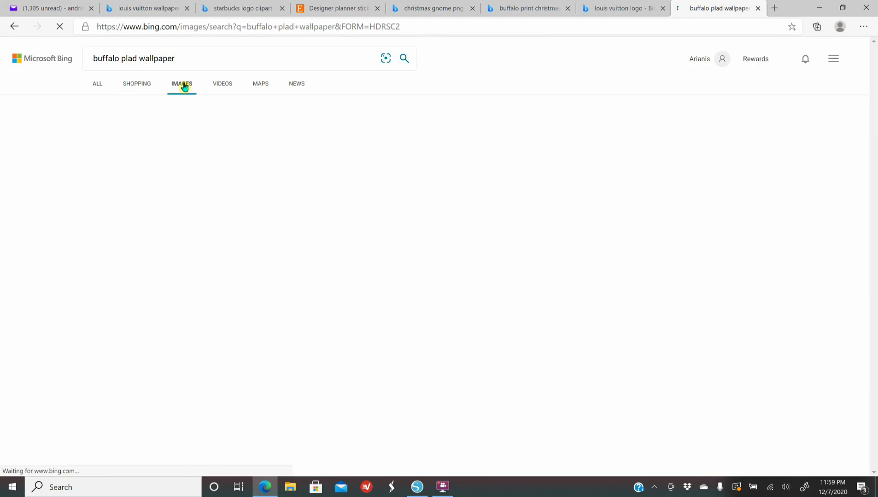
# Step: Browse the plaid image results, previewing several swatches, and open a square red and black buffalo plaid
pyautogui.scroll(-4, 344, 263)
pyautogui.click(611, 294)
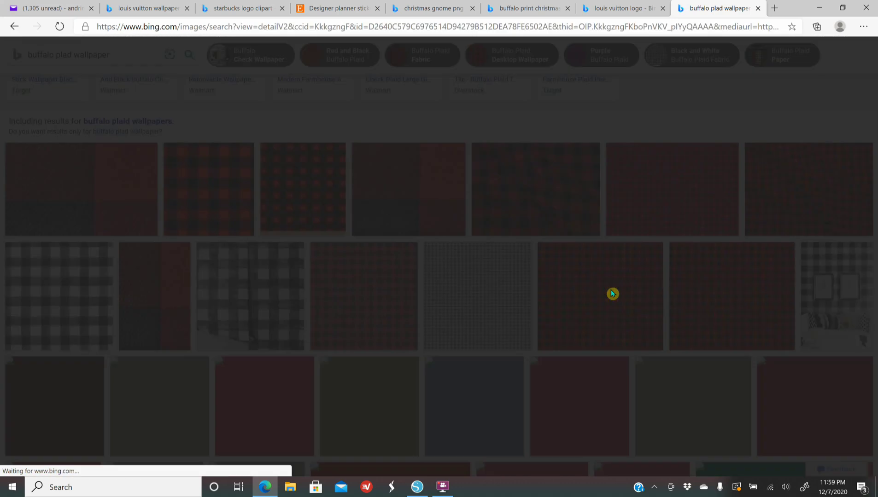
pyautogui.click(15, 26)
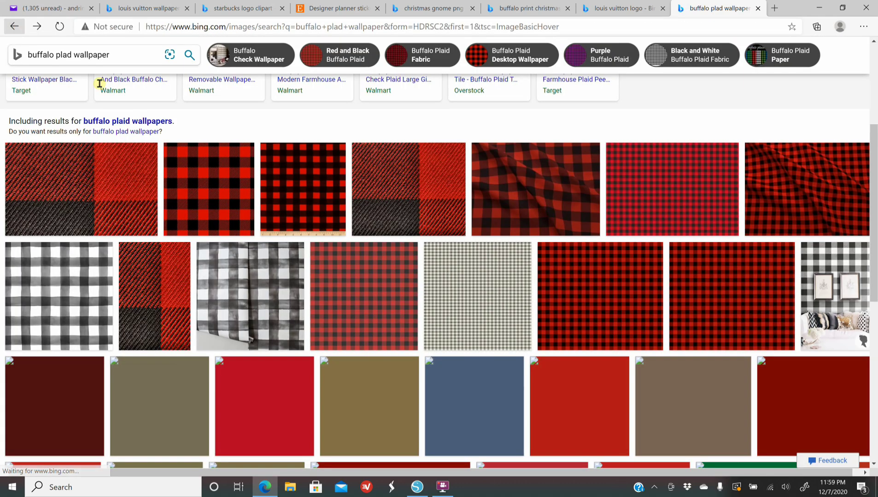
pyautogui.scroll(-3, 676, 295)
pyautogui.click(707, 204)
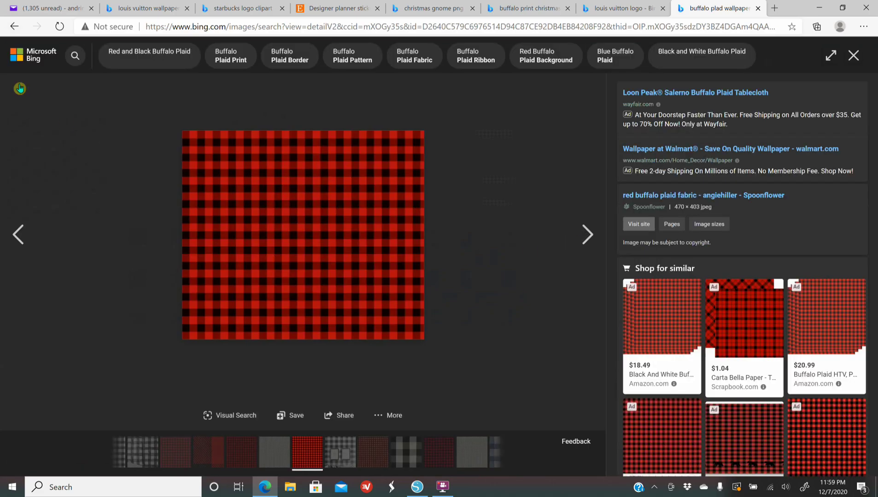
pyautogui.click(14, 26)
pyautogui.scroll(-1, 346, 317)
pyautogui.scroll(-2, 346, 318)
pyautogui.click(48, 285)
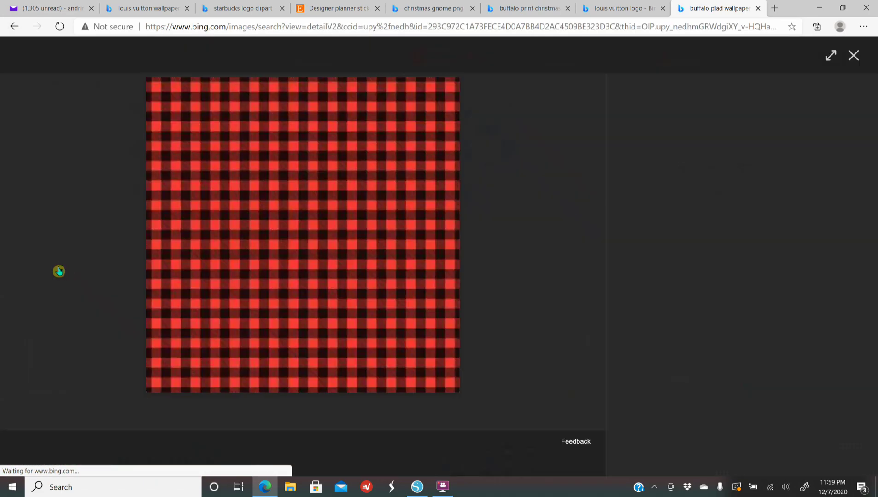
# Step: Switch to Silhouette Studio, paste the red buffalo plaid image and position it over the LV outline
pyautogui.click(417, 487)
pyautogui.rightClick(209, 291)
pyautogui.click(264, 345)
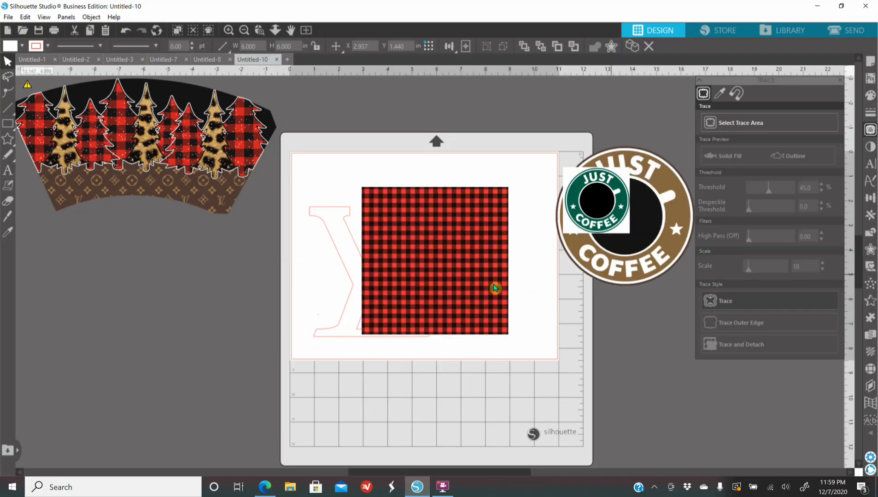
pyautogui.moveTo(443, 291); pyautogui.dragTo(380, 291)
# Step: Crop the red buffalo plaid to the shape of the LV outline and reposition the result on the page
pyautogui.moveTo(295, 184); pyautogui.dragTo(549, 365)
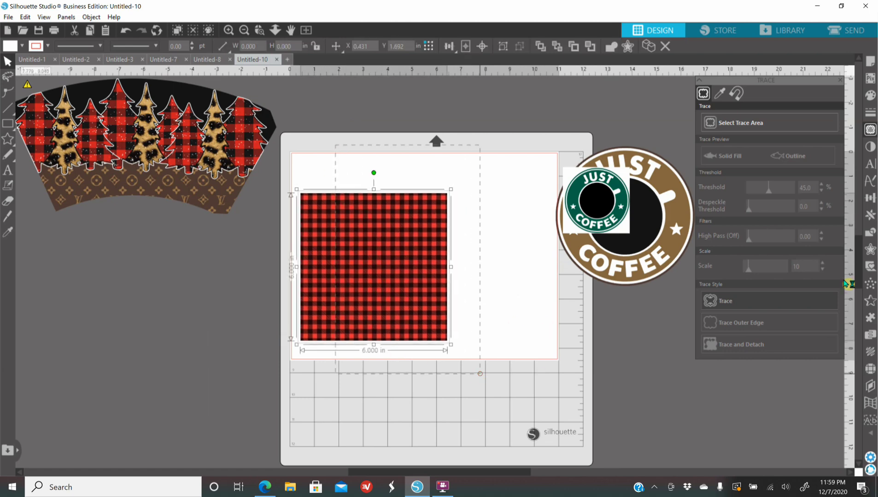
pyautogui.click(870, 232)
pyautogui.click(792, 144)
pyautogui.moveTo(365, 301); pyautogui.dragTo(382, 294)
# Step: Move the green reference image away, bring the JUST COFFEE logo onto the page, and shrink the plaid LV into its black center
pyautogui.moveTo(596, 200); pyautogui.dragTo(676, 347)
pyautogui.moveTo(645, 269); pyautogui.dragTo(404, 274)
pyautogui.click(355, 308)
pyautogui.moveTo(360, 235); pyautogui.dragTo(487, 270)
pyautogui.moveTo(530, 309); pyautogui.dragTo(494, 286)
pyautogui.moveTo(500, 317); pyautogui.dragTo(483, 304)
# Step: Give the plaid LV monogram a white outline with a thickness of 2.50 pt
pyautogui.click(481, 279)
pyautogui.click(475, 267)
pyautogui.click(874, 115)
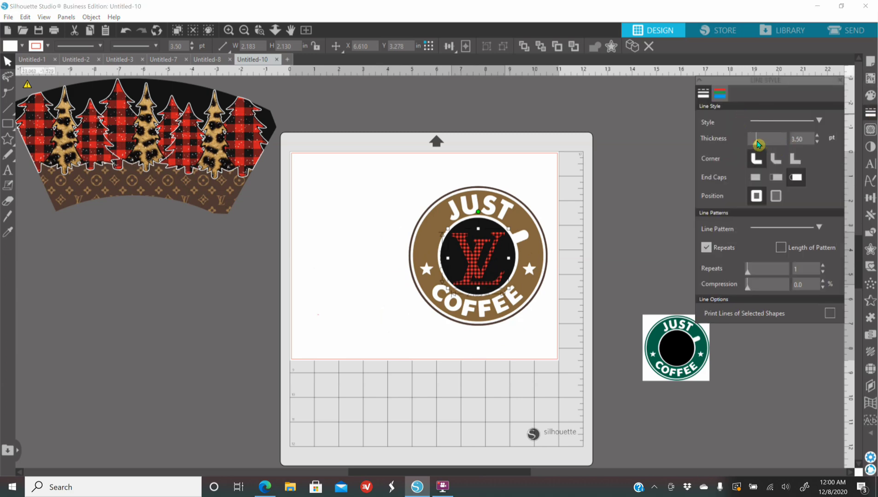
pyautogui.click(720, 96)
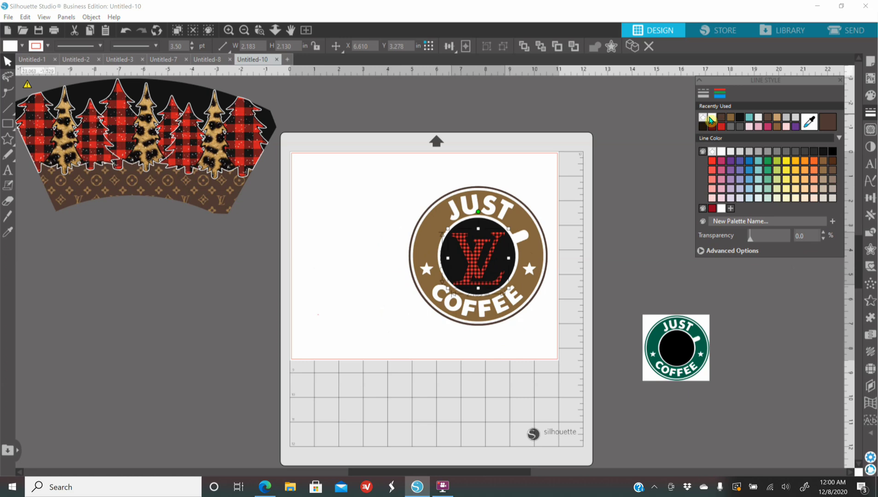
pyautogui.click(710, 119)
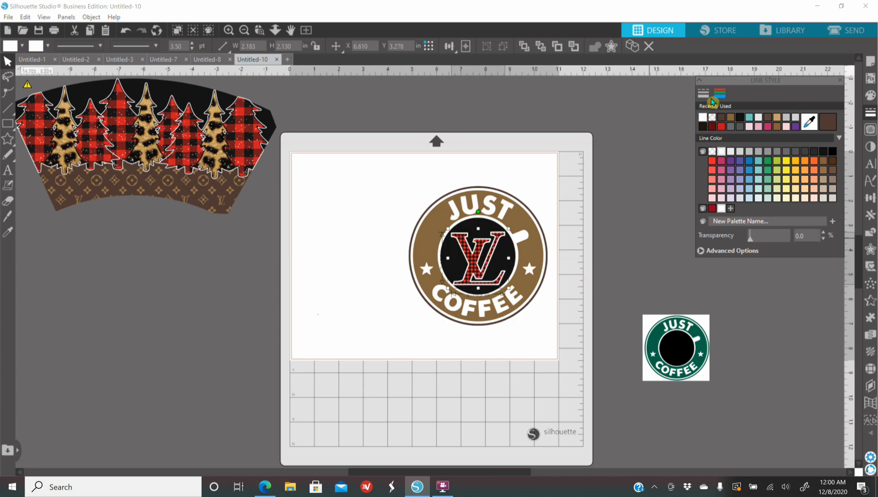
pyautogui.click(704, 95)
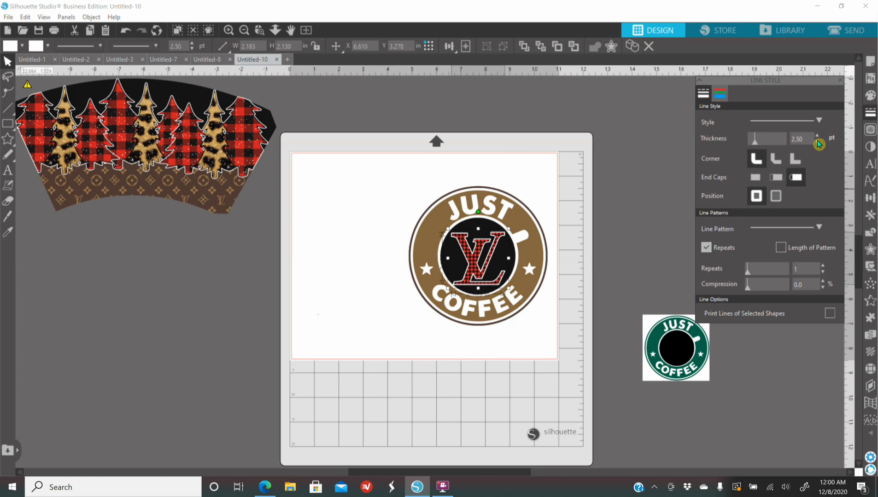
# Step: Group the outlined LV monogram with the JUST COFFEE logo
pyautogui.click(573, 298)
pyautogui.click(426, 200)
pyautogui.rightClick(478, 179)
pyautogui.click(534, 350)
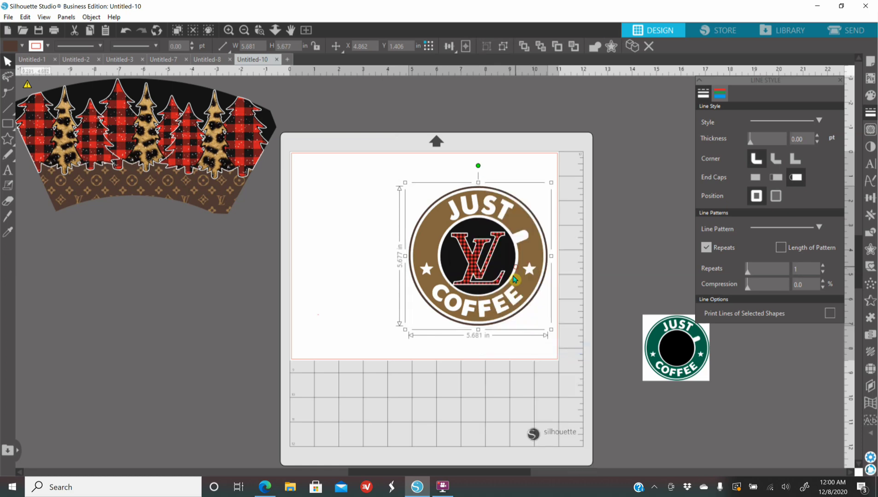
pyautogui.click(614, 222)
# Step: Move the tree-patterned wrap onto the page and place the scaled-down JUST COFFEE logo over its middle
pyautogui.moveTo(476, 259); pyautogui.dragTo(395, 359)
pyautogui.click(297, 295)
pyautogui.moveTo(165, 156); pyautogui.dragTo(450, 260)
pyautogui.moveTo(389, 378); pyautogui.dragTo(427, 297)
pyautogui.moveTo(497, 341); pyautogui.dragTo(461, 288)
pyautogui.moveTo(417, 247); pyautogui.dragTo(438, 255)
pyautogui.click(243, 30)
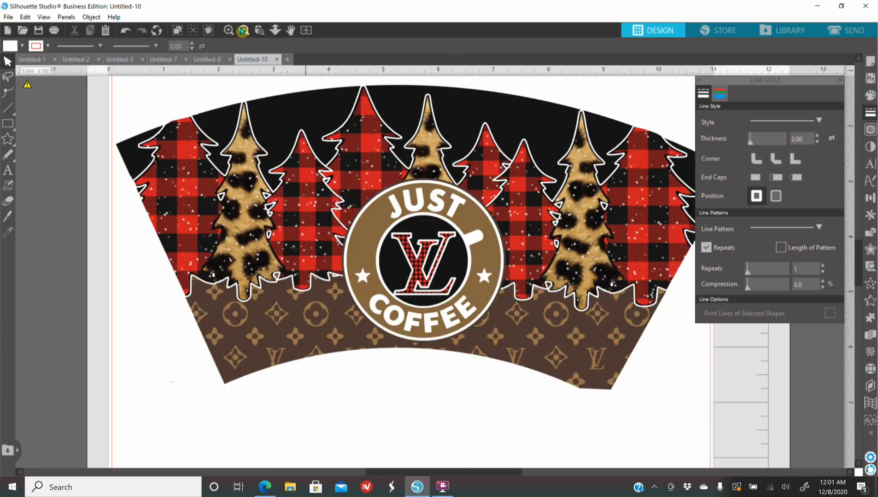
# Step: Merge the brown bow image from the planner2 pictures folder into the cup wrap design
pyautogui.click(244, 30)
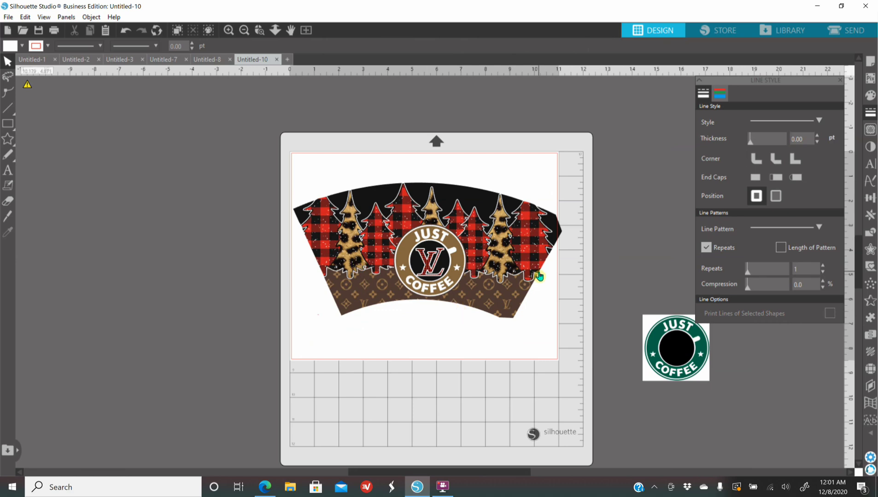
pyautogui.click(7, 19)
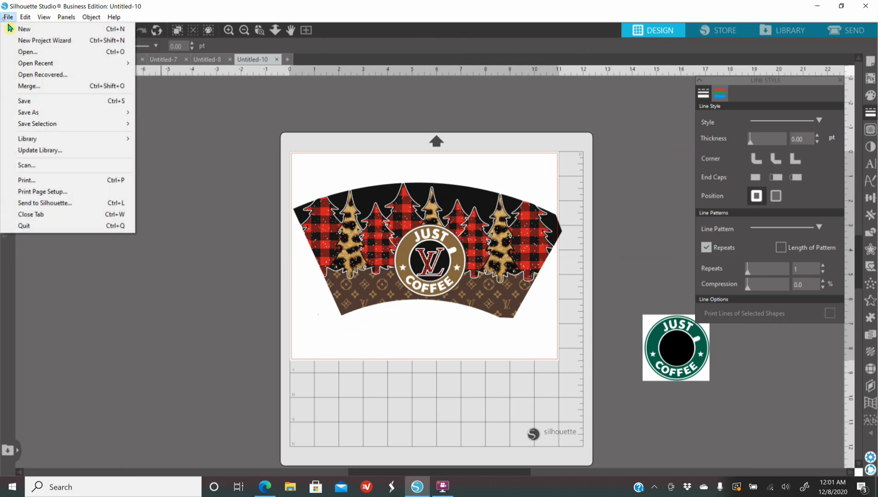
pyautogui.click(48, 83)
pyautogui.scroll(-1, 332, 196)
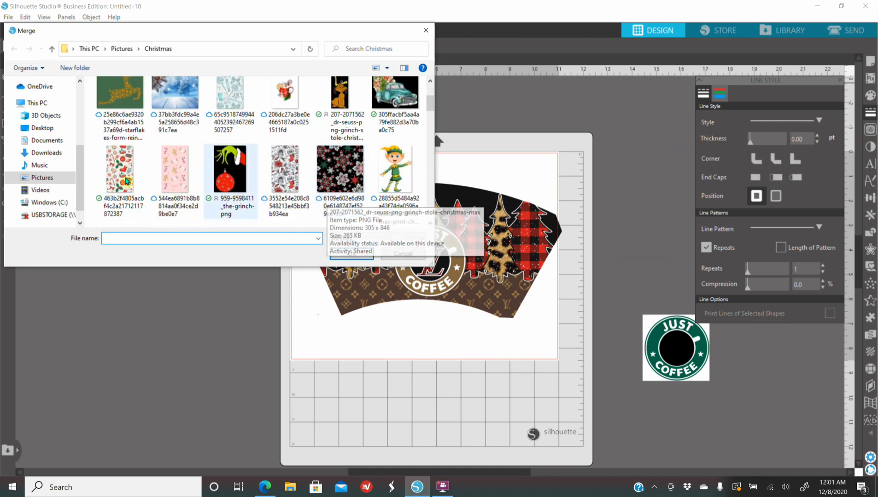
pyautogui.click(42, 177)
pyautogui.scroll(-1, 157, 169)
pyautogui.scroll(-20, 156, 166)
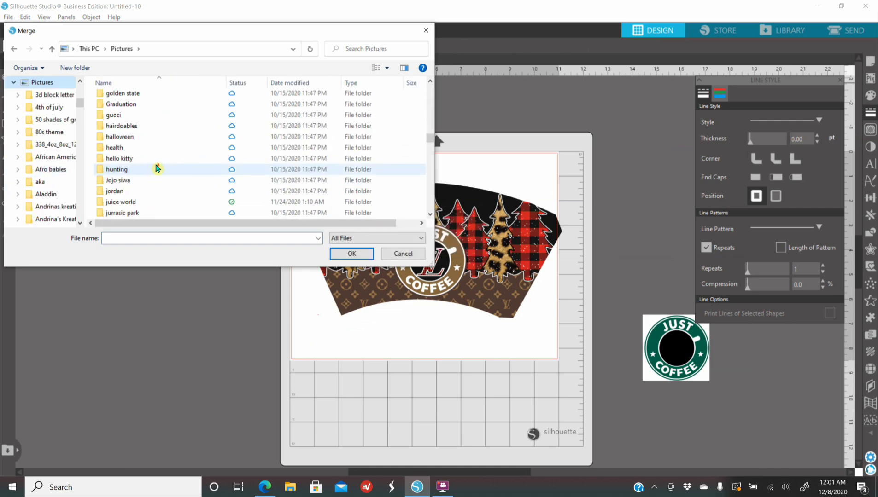
pyautogui.scroll(-2, 153, 171)
pyautogui.doubleClick(153, 169)
pyautogui.scroll(-1, 266, 152)
pyautogui.click(382, 196)
pyautogui.click(352, 254)
# Step: Shrink the bow to about 0.82 in wide and place it near the tip of the middle leopard tree
pyautogui.moveTo(322, 180); pyautogui.dragTo(423, 189)
pyautogui.scroll(4, 442, 203)
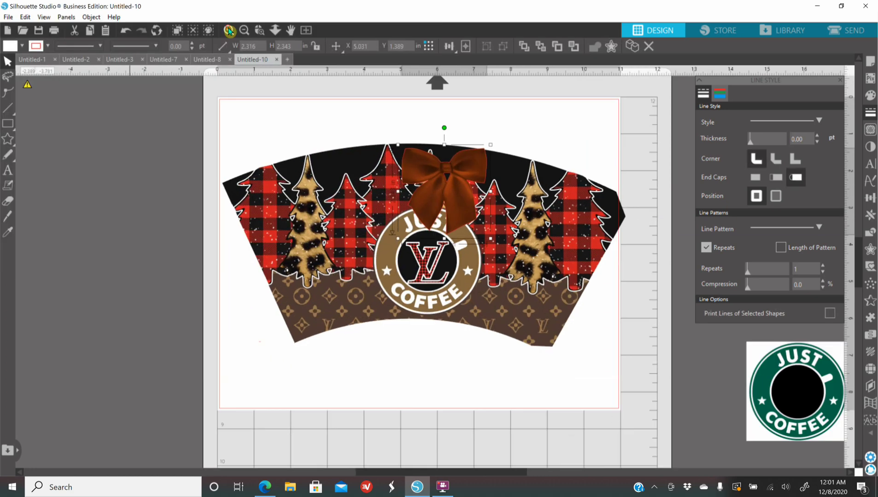
pyautogui.moveTo(482, 261); pyautogui.dragTo(418, 189)
pyautogui.moveTo(396, 141); pyautogui.dragTo(440, 144)
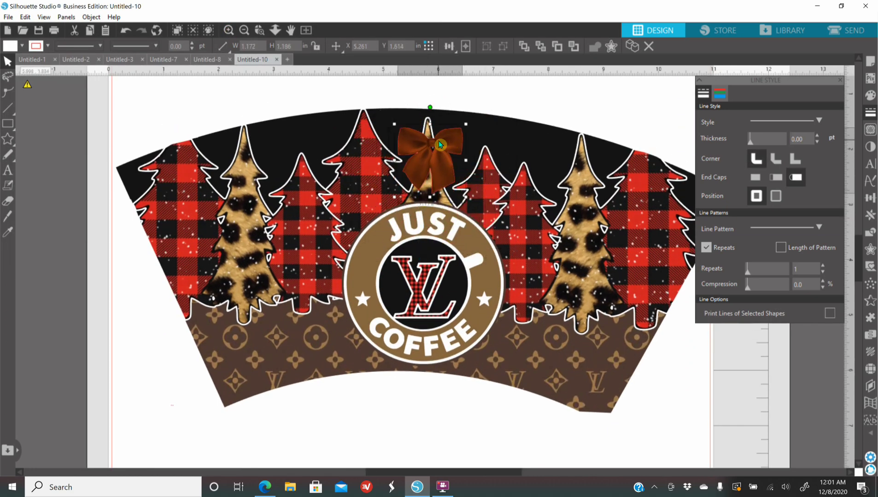
pyautogui.moveTo(467, 197); pyautogui.dragTo(445, 175)
pyautogui.moveTo(412, 149); pyautogui.dragTo(419, 149)
# Step: Give the bow a white outline with a thickness of 1.25 pt
pyautogui.click(719, 93)
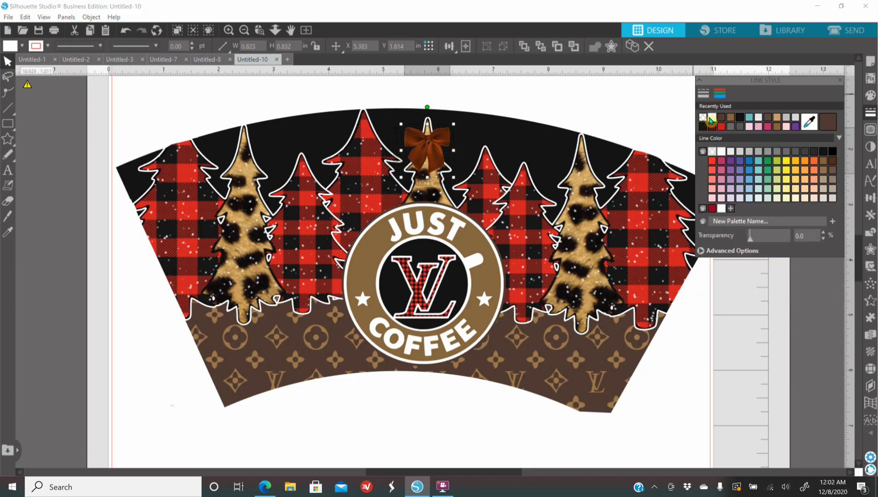
pyautogui.click(709, 117)
pyautogui.click(703, 93)
pyautogui.click(554, 107)
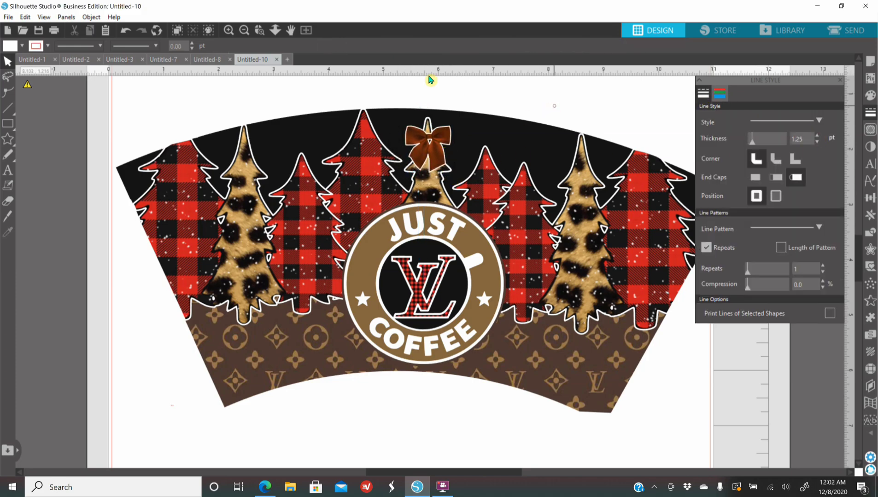
# Step: Merge the LV-patterned coffee cup image 56 from the planner2 folder into the design
pyautogui.click(244, 30)
pyautogui.click(8, 17)
pyautogui.click(45, 92)
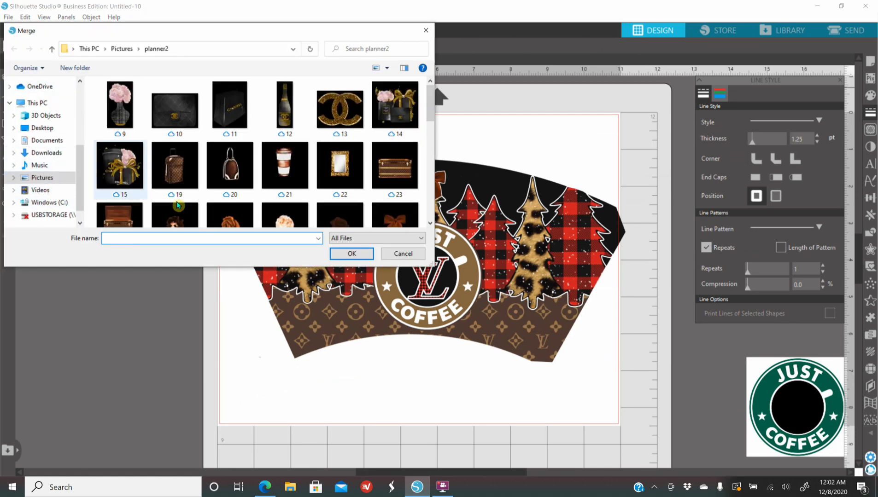
pyautogui.scroll(-6, 213, 185)
pyautogui.click(213, 185)
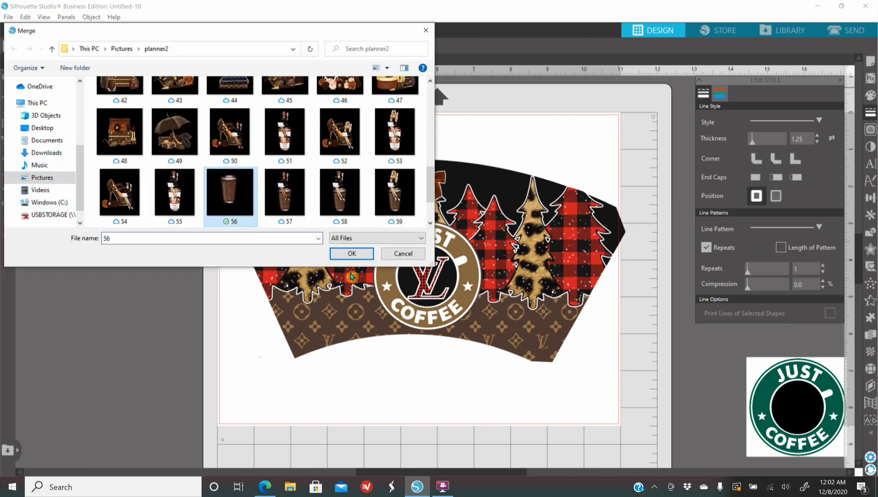
pyautogui.click(351, 254)
# Step: Merge the image of the three Christmas gnomes into the design
pyautogui.click(8, 17)
pyautogui.click(50, 91)
pyautogui.scroll(3, 56, 175)
pyautogui.click(45, 107)
pyautogui.scroll(-2, 260, 185)
pyautogui.scroll(-2, 259, 185)
pyautogui.click(394, 94)
pyautogui.click(352, 254)
# Step: Move the coffee cup and the gnome trio off the page into the empty workspace, with the gnomes beside the cup's lower part
pyautogui.moveTo(195, 214); pyautogui.dragTo(139, 233)
pyautogui.moveTo(184, 368); pyautogui.dragTo(162, 355)
pyautogui.moveTo(517, 473); pyautogui.dragTo(420, 473)
pyautogui.moveTo(368, 249); pyautogui.dragTo(246, 258)
pyautogui.click(337, 305)
pyautogui.moveTo(414, 364); pyautogui.dragTo(313, 372)
pyautogui.click(507, 322)
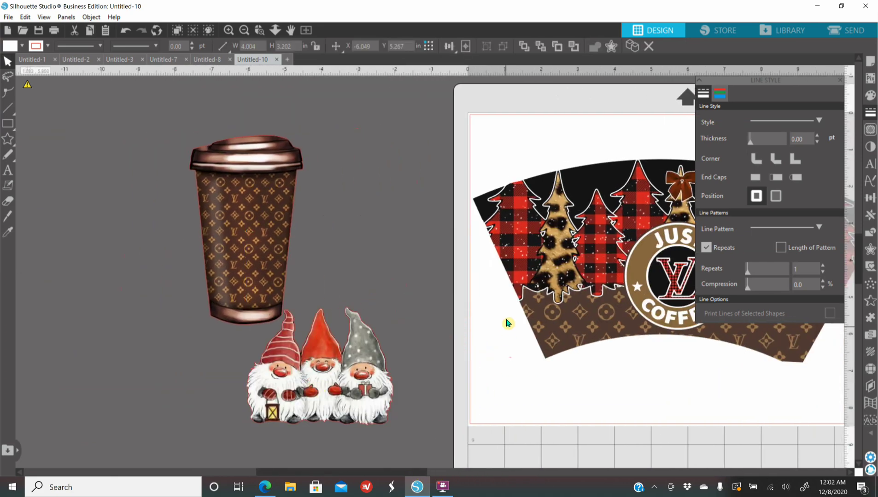
pyautogui.click(243, 32)
pyautogui.scroll(-2, 423, 352)
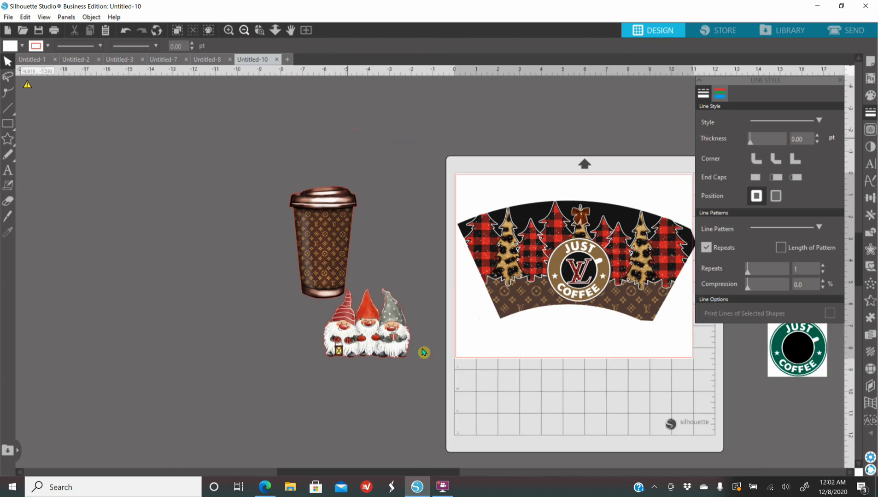
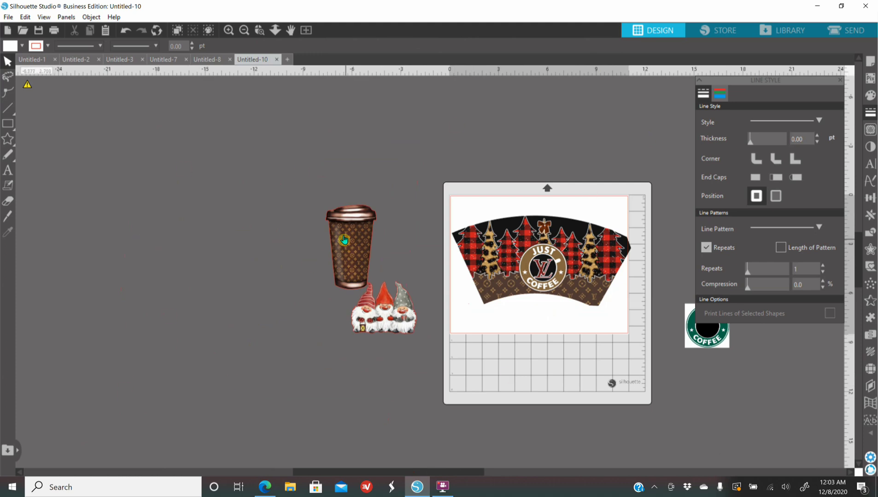
pyautogui.moveTo(344, 240); pyautogui.dragTo(319, 226)
pyautogui.moveTo(322, 329); pyautogui.dragTo(221, 297)
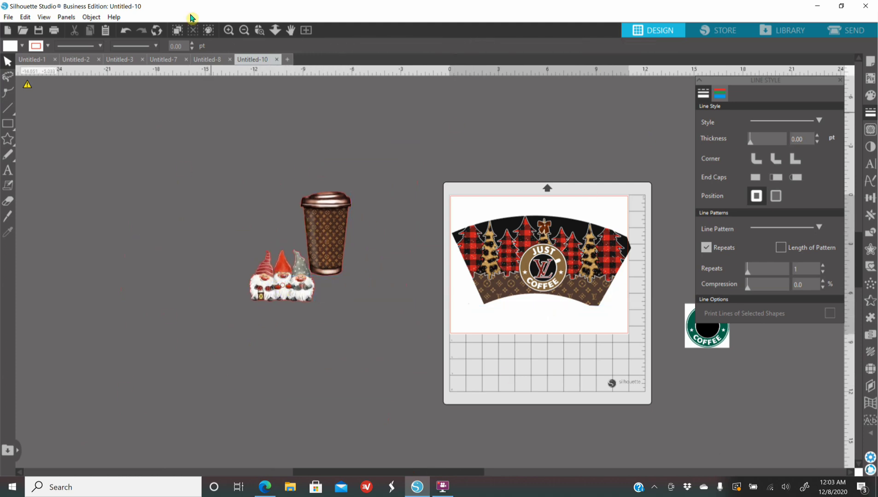
# Step: Switch to the browser, view the gnome trio picture in the christmas gnome png image results, and return to Silhouette Studio
pyautogui.click(266, 488)
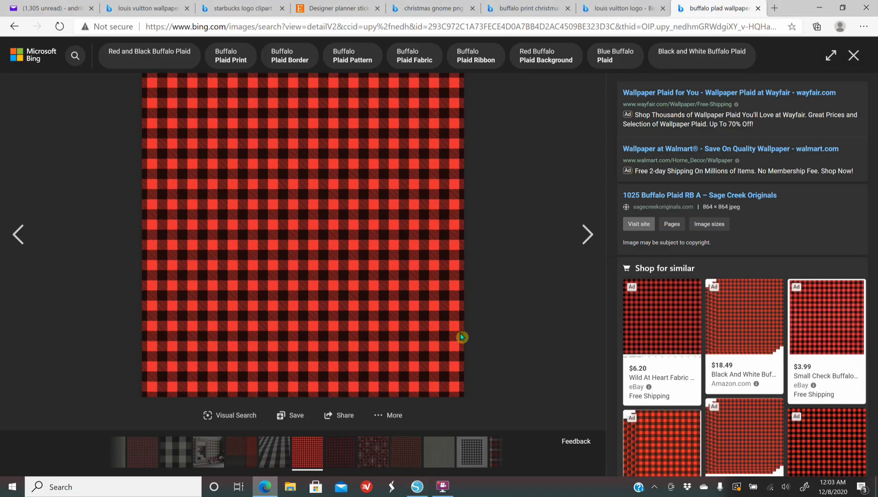
pyautogui.click(433, 9)
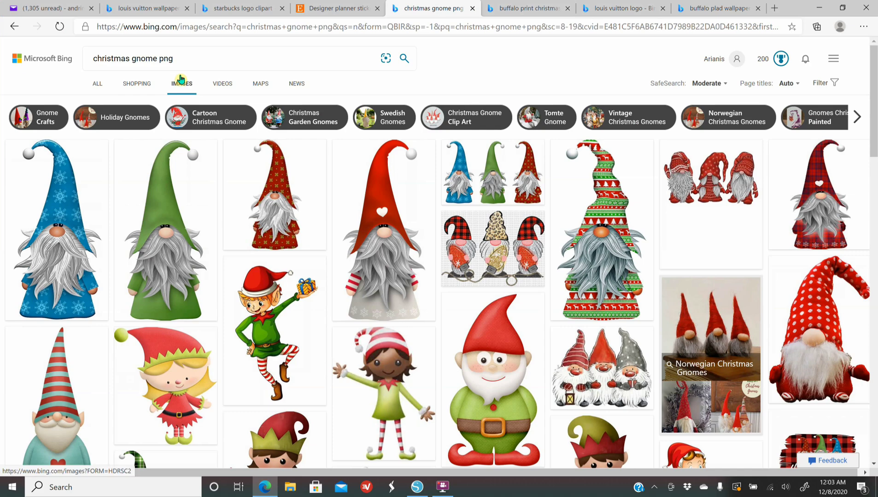
pyautogui.scroll(-1, 516, 224)
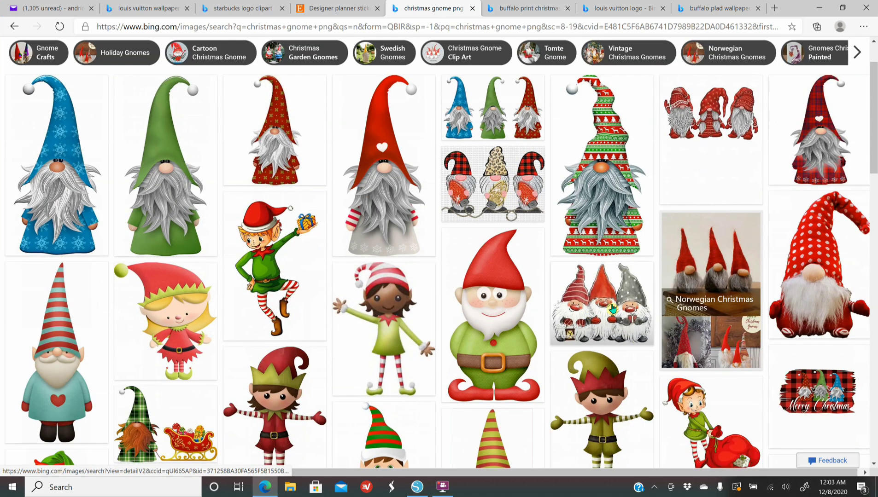
pyautogui.click(607, 306)
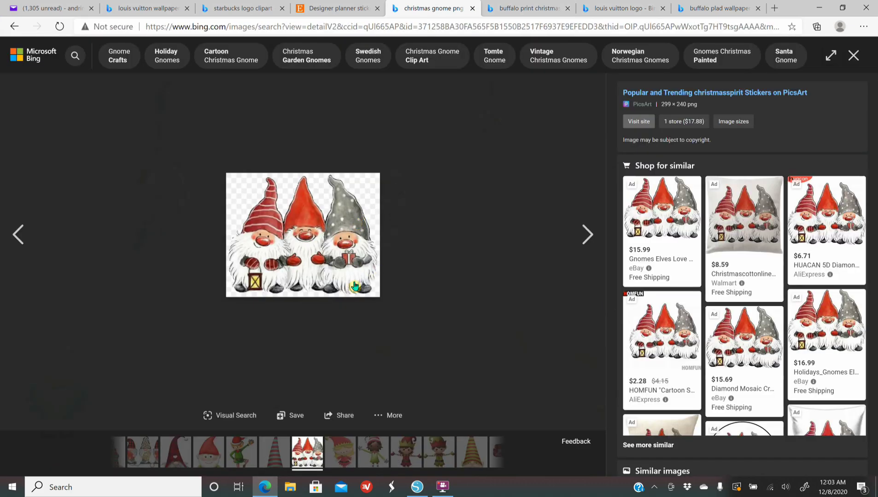
pyautogui.moveTo(257, 494)
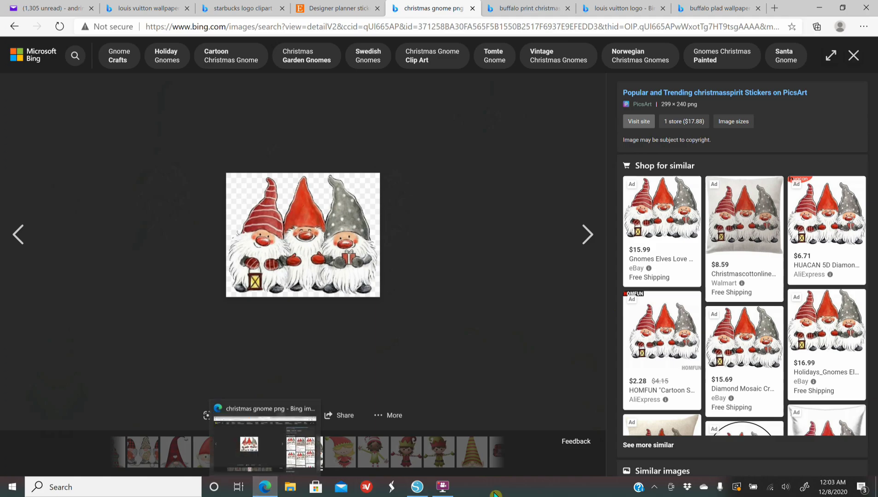
pyautogui.click(416, 487)
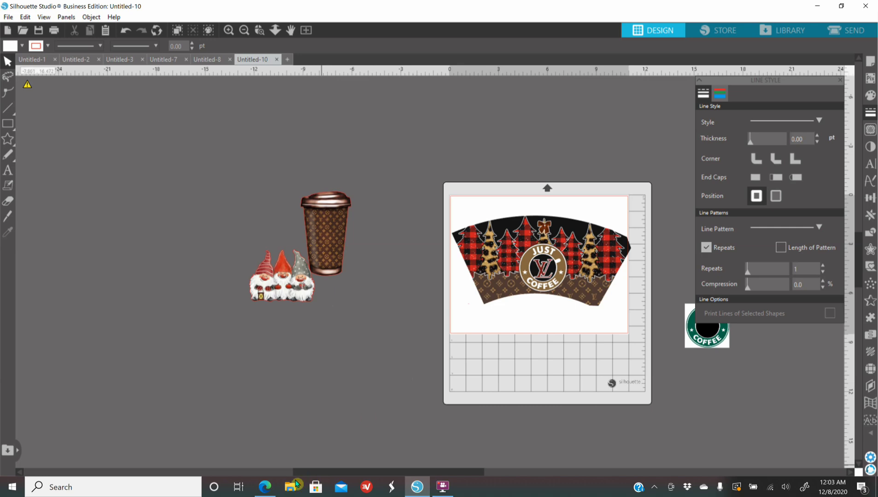
# Step: Switch to the browser's Etsy results for designer planner stickers digital and look through the BLM Planner Stickers listing's images
pyautogui.click(265, 487)
pyautogui.click(340, 8)
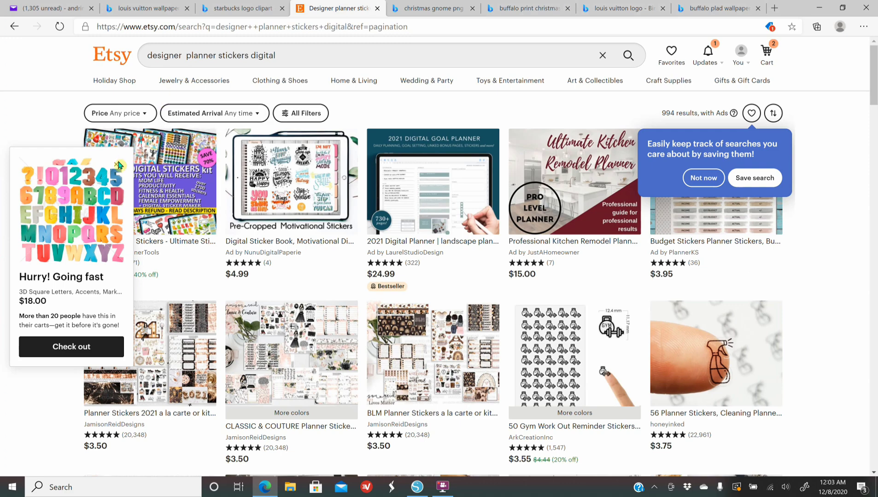
pyautogui.click(118, 164)
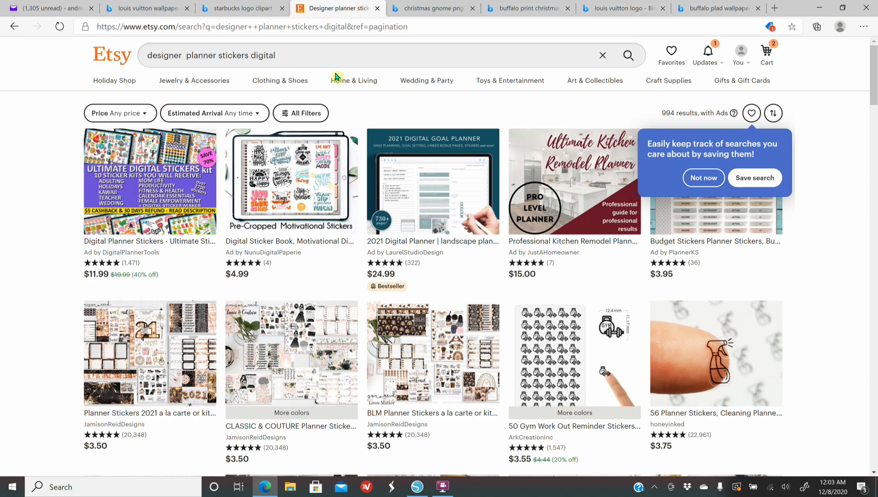
pyautogui.scroll(-1, 403, 318)
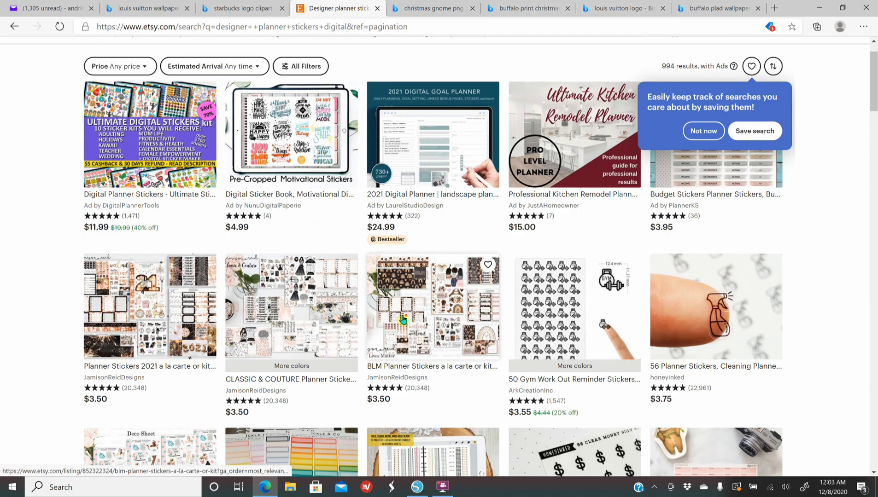
pyautogui.scroll(-6, 405, 318)
pyautogui.scroll(5, 398, 318)
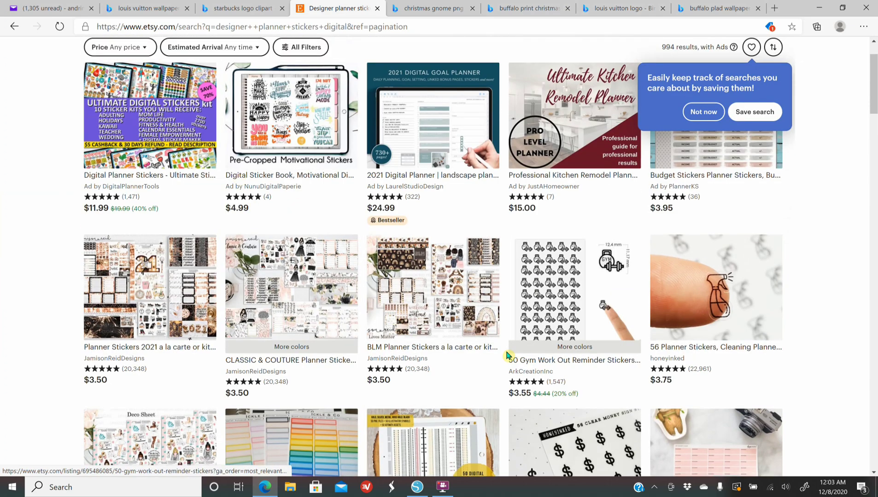
pyautogui.click(442, 333)
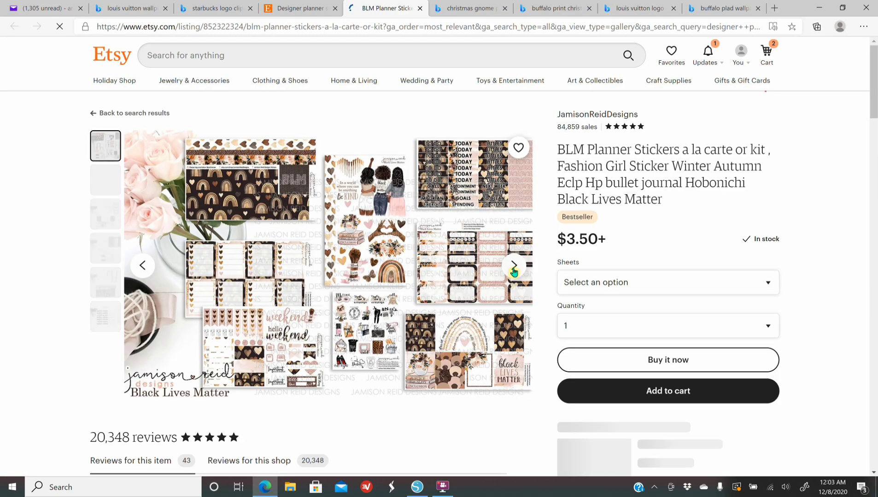
pyautogui.click(514, 270)
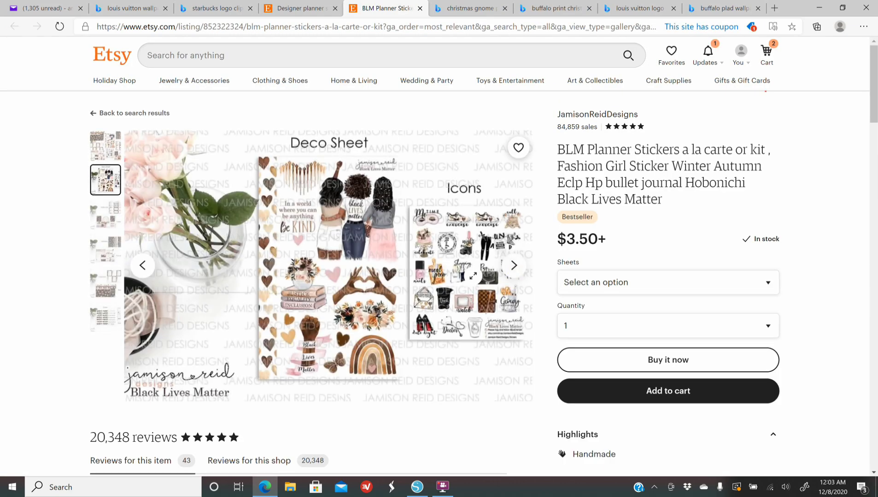
pyautogui.click(514, 271)
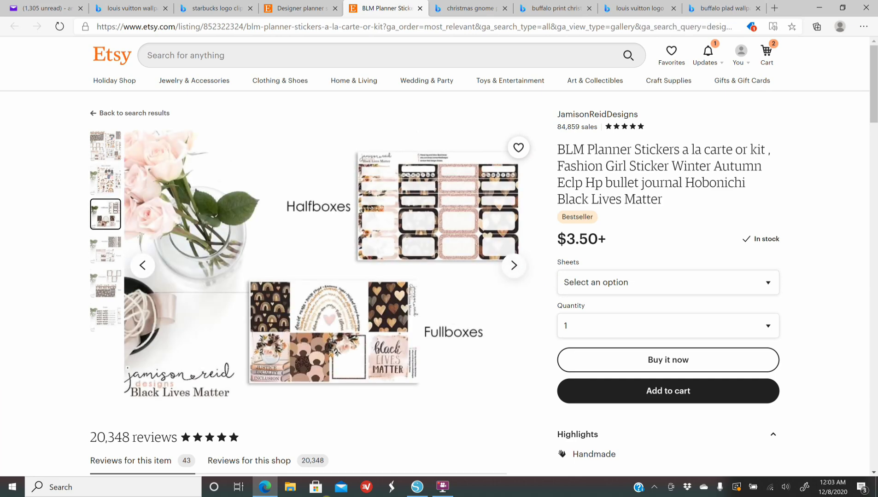
# Step: Switch back to Silhouette Studio, move the coffee cup clear of the gnome trio, and enlarge the gnomes
pyautogui.click(417, 487)
pyautogui.moveTo(300, 291); pyautogui.dragTo(467, 437)
pyautogui.moveTo(420, 275); pyautogui.dragTo(353, 380)
pyautogui.click(398, 198)
pyautogui.click(321, 289)
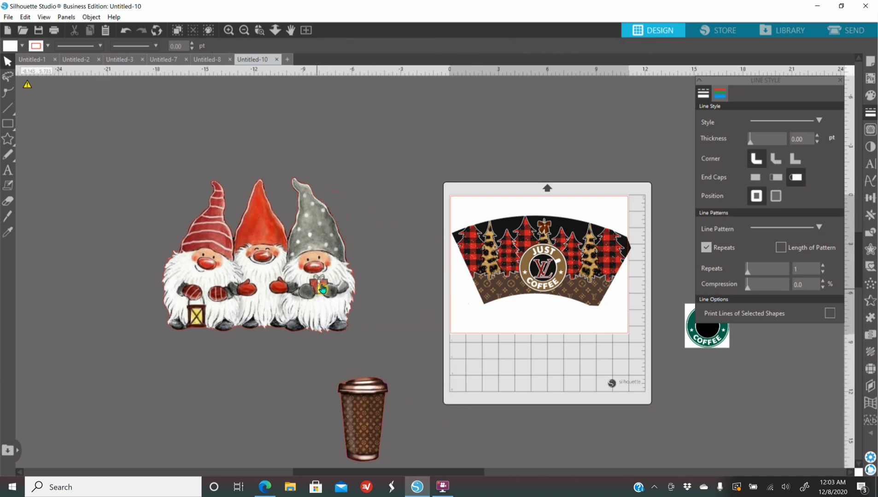
# Step: Enlarge the gnome trio further and position the coffee cup to the left of it
pyautogui.moveTo(322, 289); pyautogui.dragTo(355, 262)
pyautogui.moveTo(395, 310); pyautogui.dragTo(431, 360)
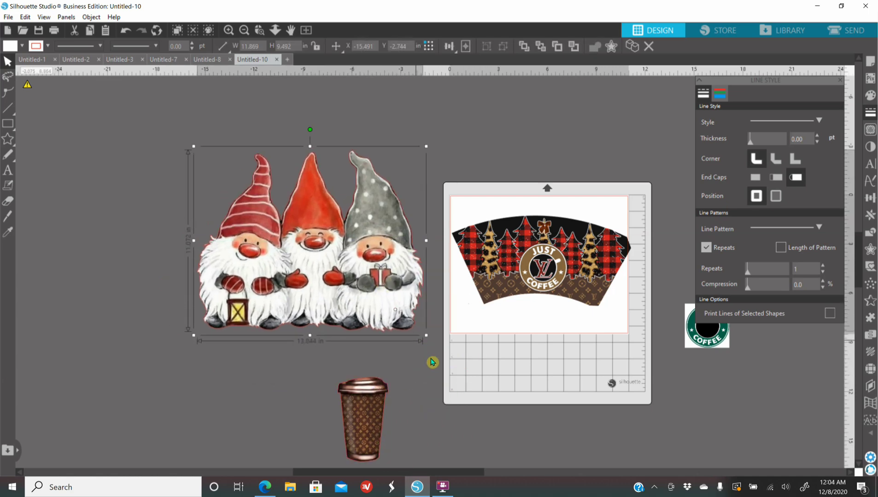
pyautogui.moveTo(397, 307); pyautogui.dragTo(371, 281)
pyautogui.moveTo(363, 428); pyautogui.dragTo(130, 314)
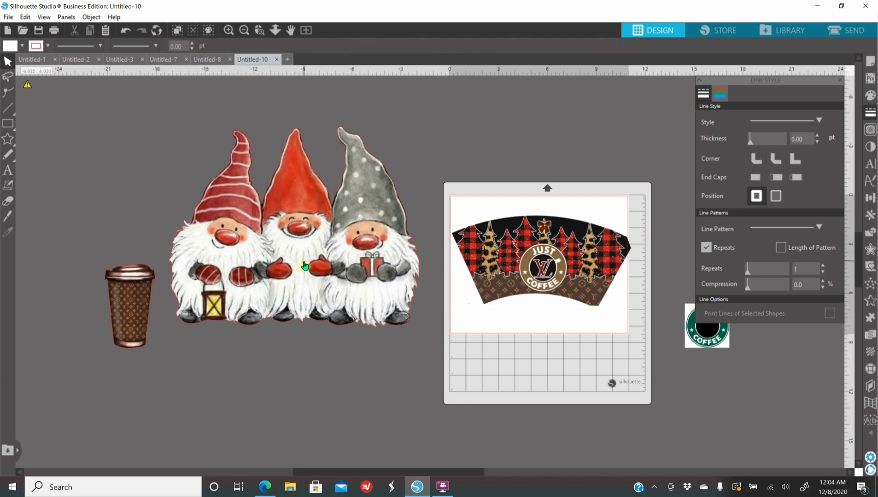
pyautogui.moveTo(205, 286); pyautogui.dragTo(205, 298)
pyautogui.moveTo(118, 299); pyautogui.dragTo(111, 264)
# Step: Set the line color of the coffee cup and the gnome trio to transparent
pyautogui.moveTo(93, 178); pyautogui.dragTo(375, 335)
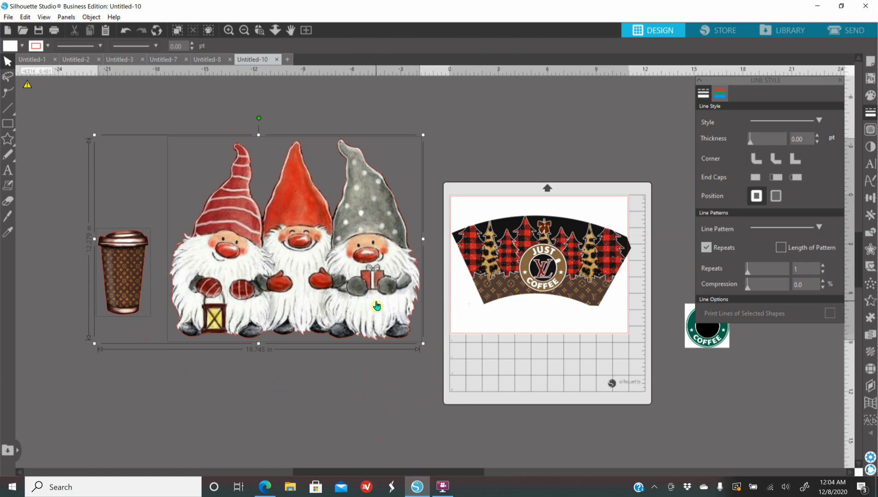
pyautogui.click(719, 95)
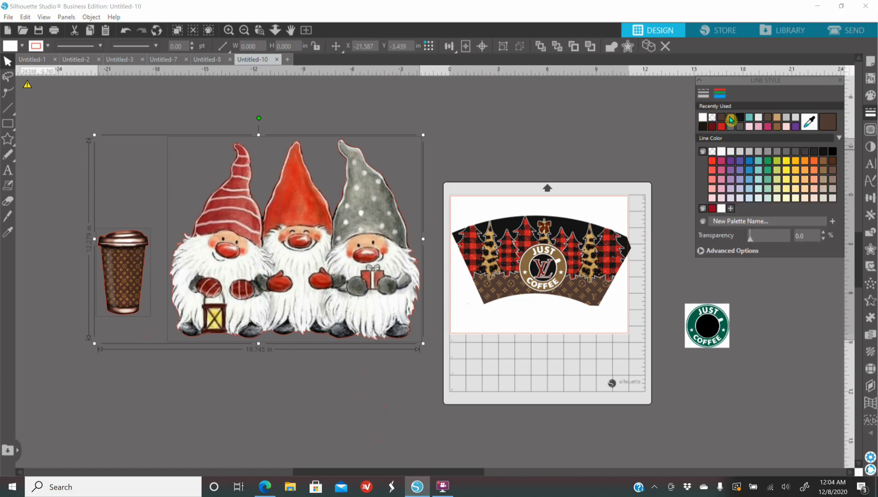
pyautogui.click(306, 359)
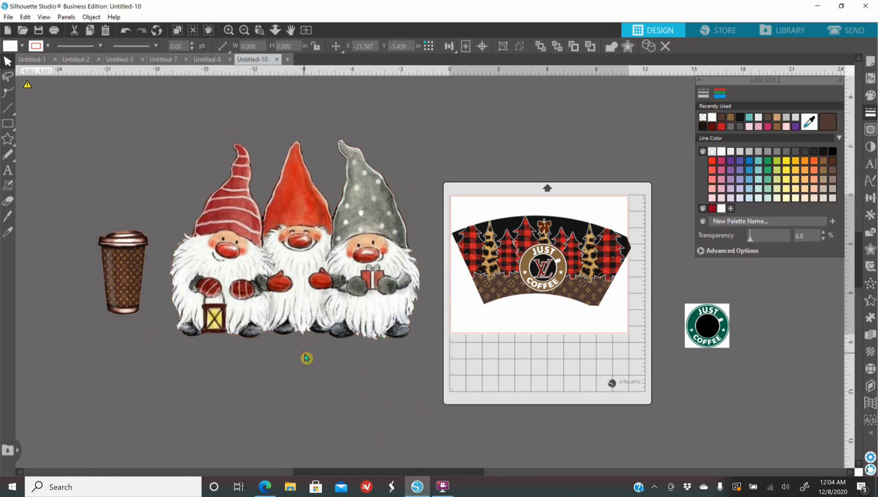
# Step: Enlarge the gnome trio again and shift the coffee cup further left to clear it
pyautogui.moveTo(321, 293); pyautogui.dragTo(315, 282)
pyautogui.moveTo(417, 332); pyautogui.dragTo(372, 320)
pyautogui.click(303, 430)
pyautogui.moveTo(111, 258); pyautogui.dragTo(72, 232)
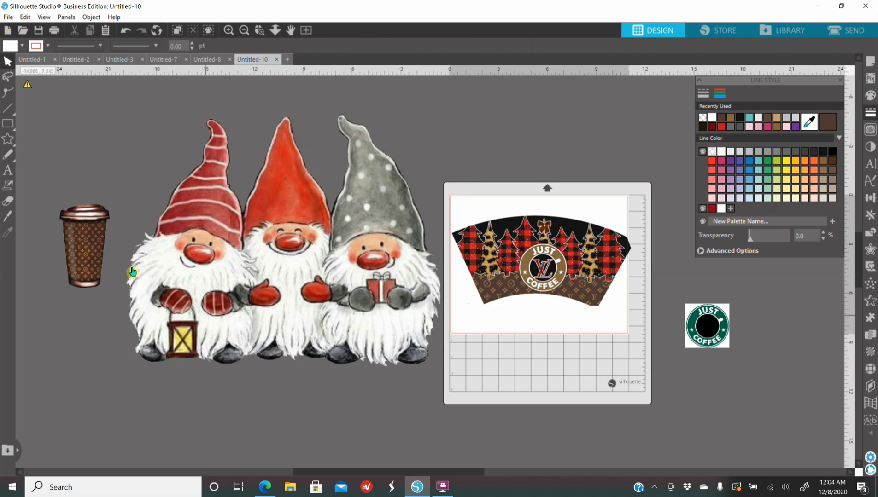
# Step: Place the coffee cup in front of the middle gnome, between its hands
pyautogui.moveTo(84, 237); pyautogui.dragTo(295, 311)
pyautogui.rightClick(281, 396)
pyautogui.click(304, 338)
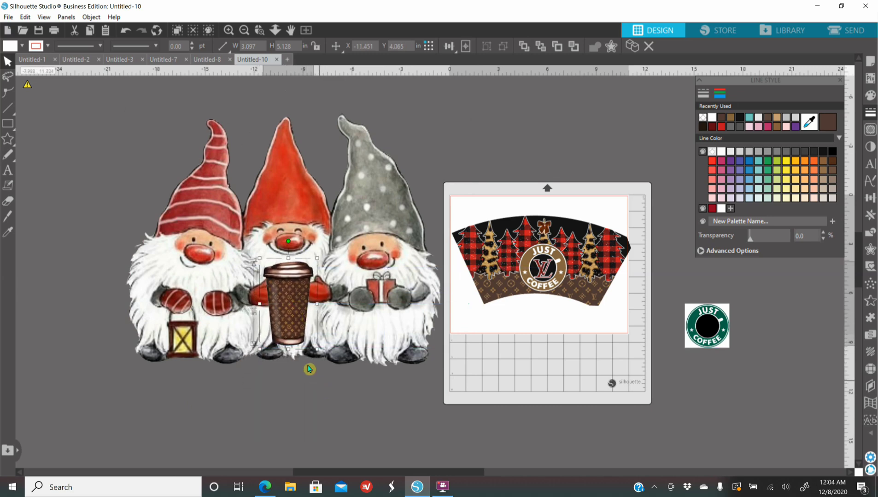
# Step: Shrink the coffee cup to about 2.83 by 4.69 in and center it between the middle gnome's mittens
pyautogui.moveTo(293, 308); pyautogui.dragTo(288, 328)
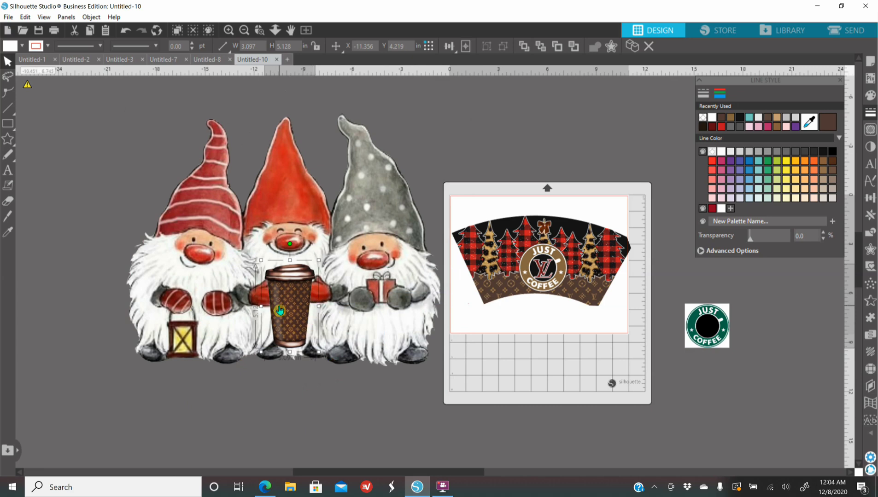
pyautogui.moveTo(281, 310); pyautogui.dragTo(281, 309)
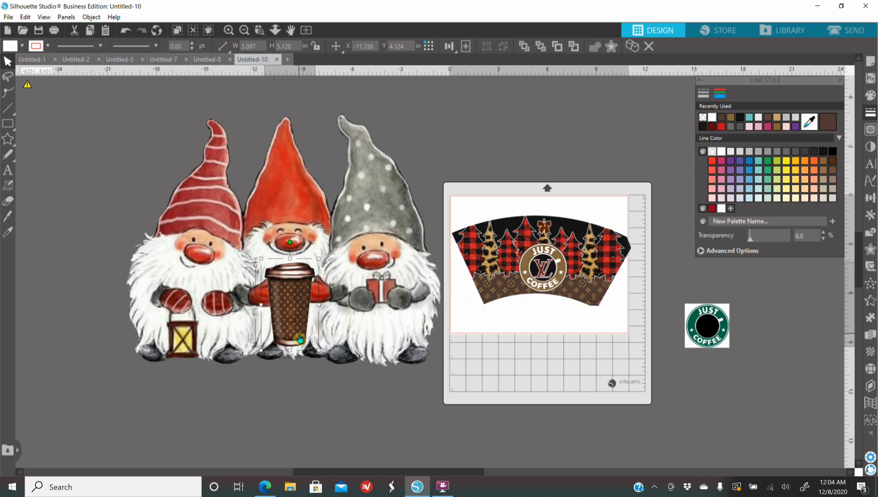
pyautogui.moveTo(318, 350); pyautogui.dragTo(294, 323)
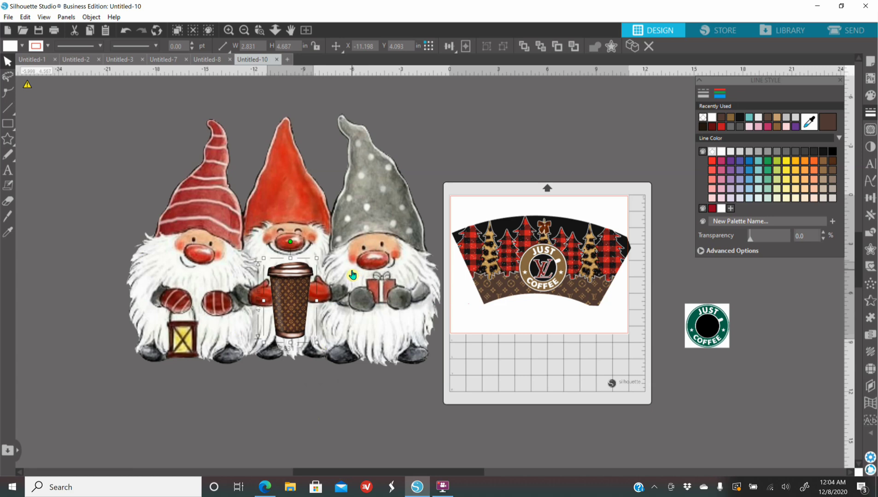
# Step: Duplicate the gnome trio together with its coffee cup and place the copy clear of the original on its left side
pyautogui.click(244, 30)
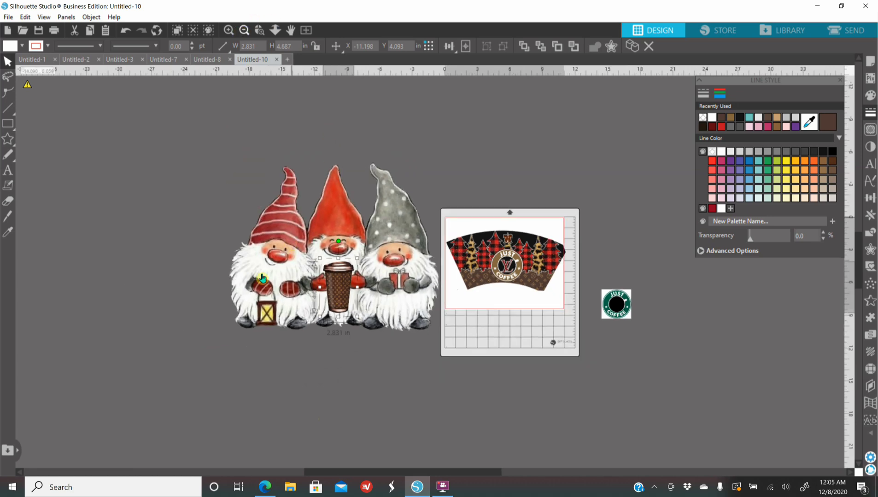
pyautogui.click(249, 233)
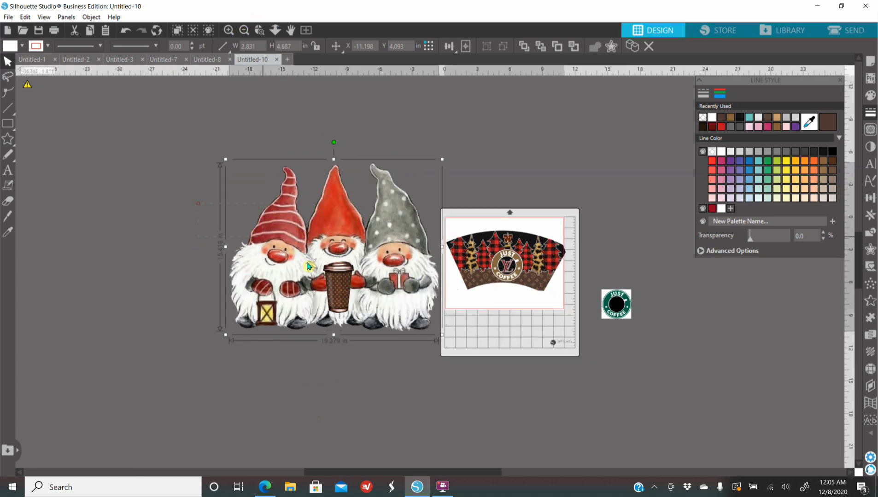
pyautogui.rightClick(380, 295)
pyautogui.click(403, 81)
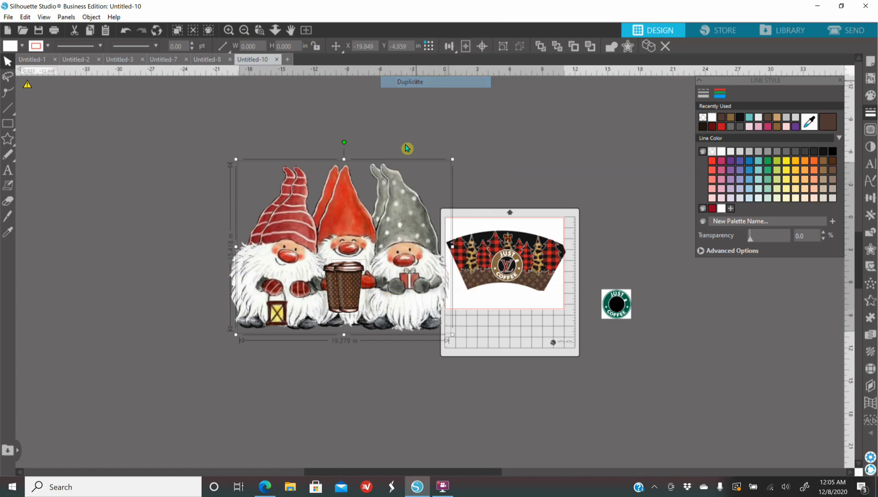
pyautogui.moveTo(382, 259); pyautogui.dragTo(210, 311)
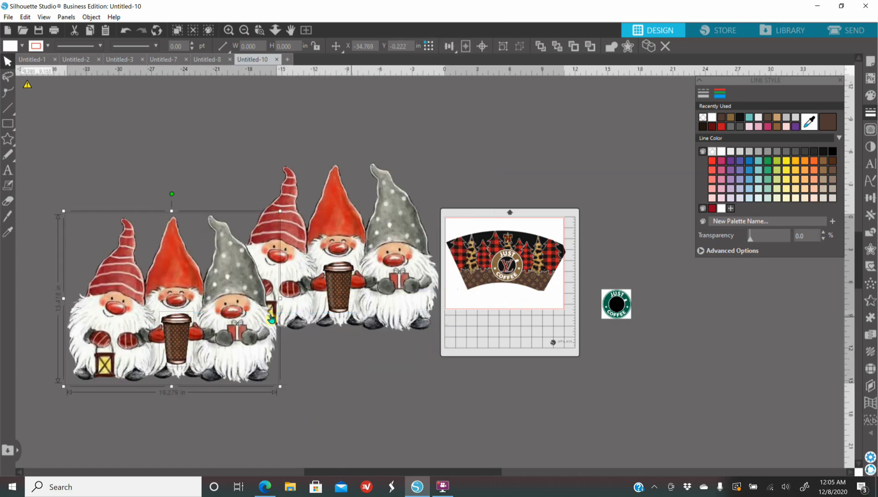
pyautogui.moveTo(450, 472); pyautogui.dragTo(354, 469)
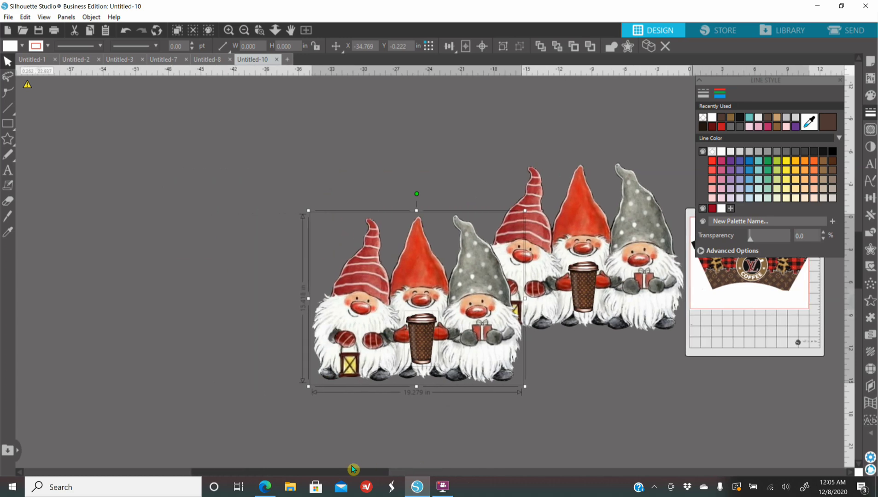
pyautogui.moveTo(472, 339); pyautogui.dragTo(382, 300)
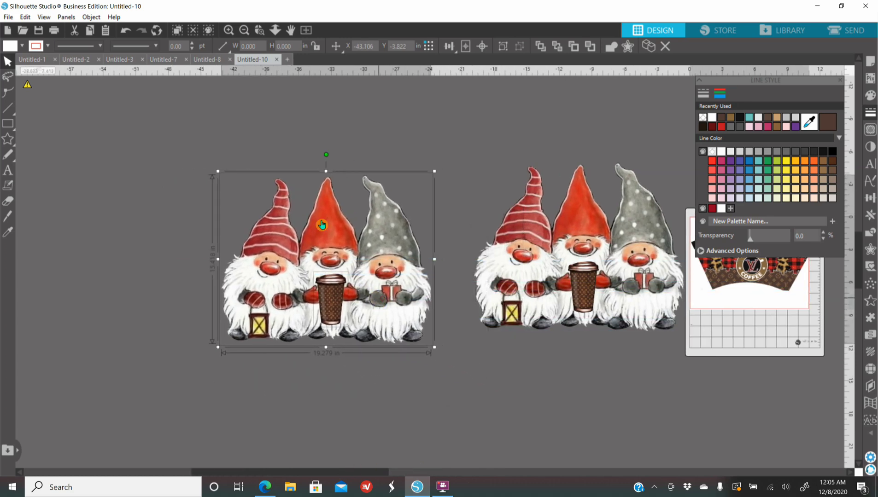
# Step: Set the fill transparency of the duplicated trio's coffee cup to 29%
pyautogui.click(229, 31)
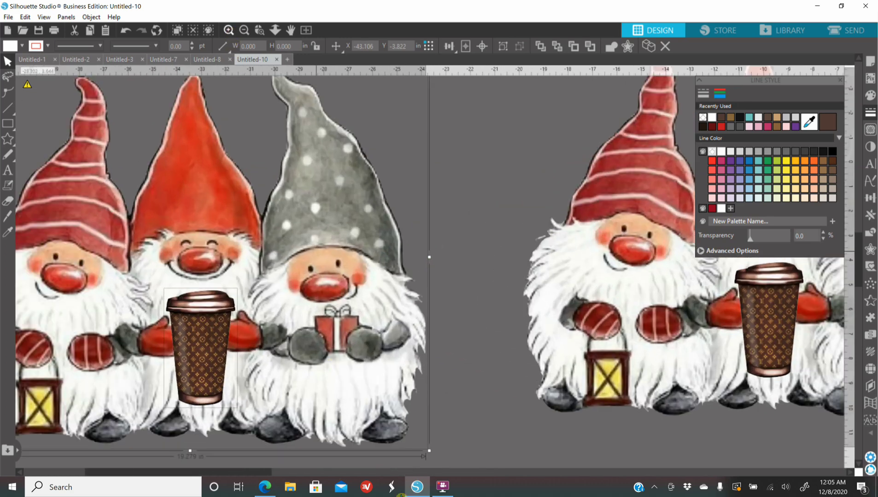
pyautogui.scroll(2, 298, 268)
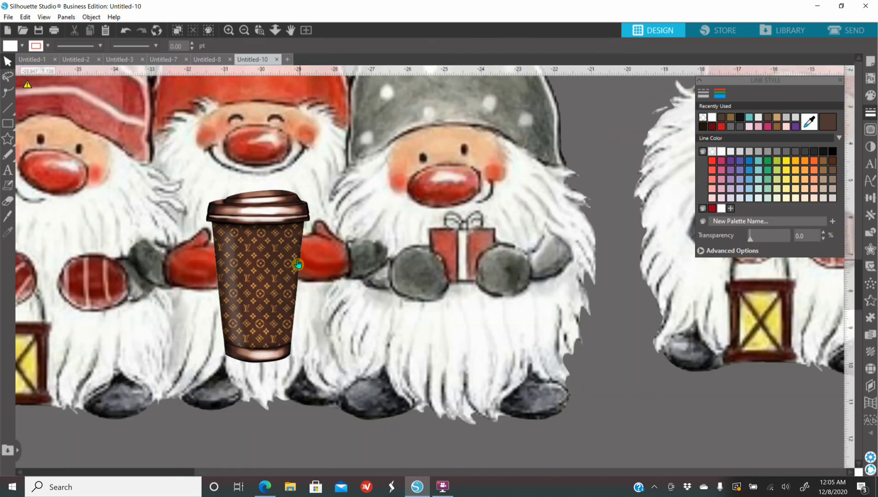
pyautogui.click(271, 267)
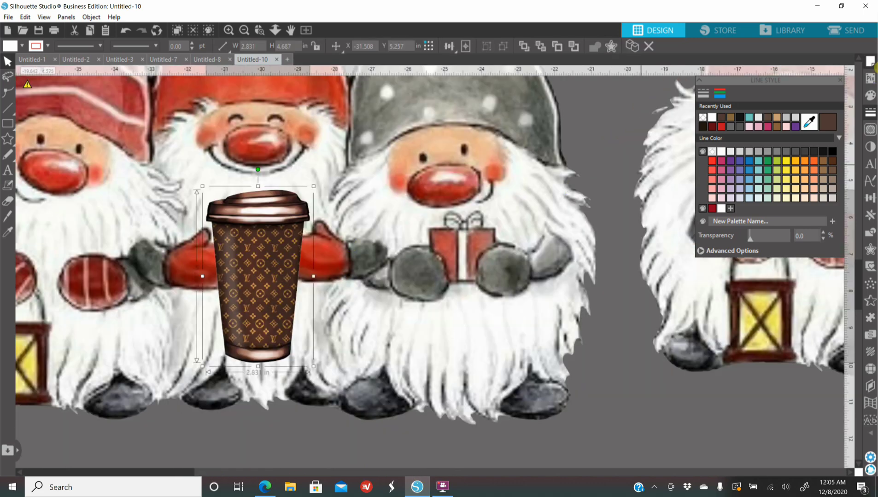
pyautogui.click(871, 98)
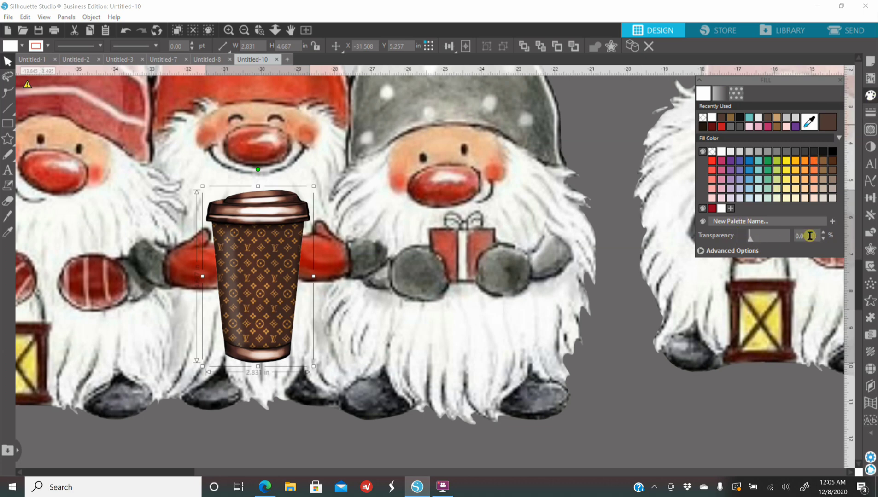
pyautogui.moveTo(749, 238); pyautogui.dragTo(761, 238)
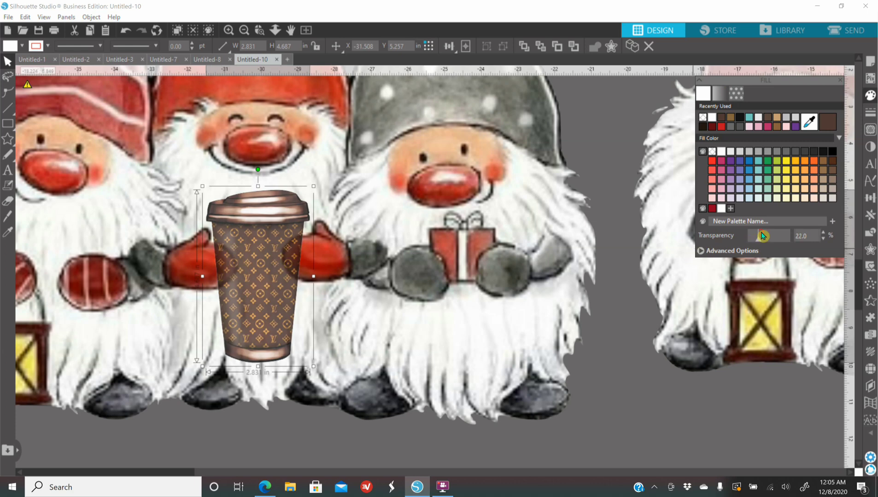
pyautogui.moveTo(759, 237); pyautogui.dragTo(761, 238)
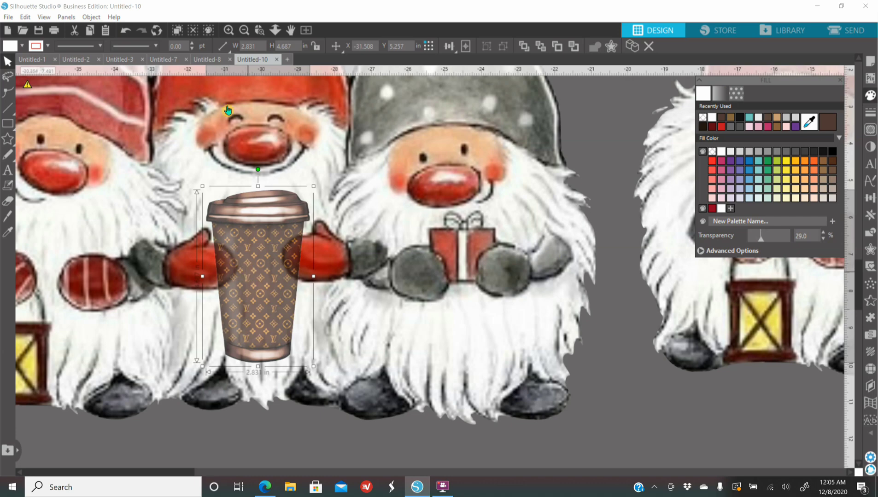
# Step: Move the duplicated gnome trio and its cup together slightly to the right
pyautogui.click(228, 30)
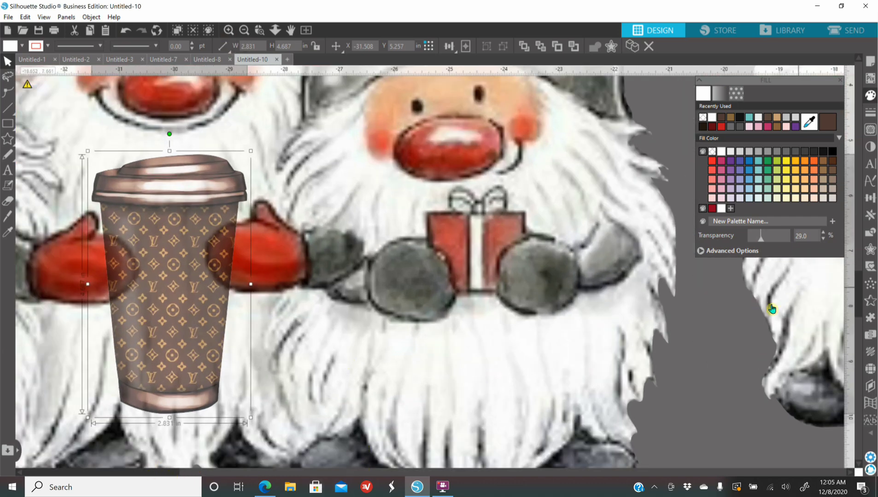
pyautogui.moveTo(676, 322); pyautogui.dragTo(224, 327)
pyautogui.moveTo(157, 326); pyautogui.dragTo(243, 314)
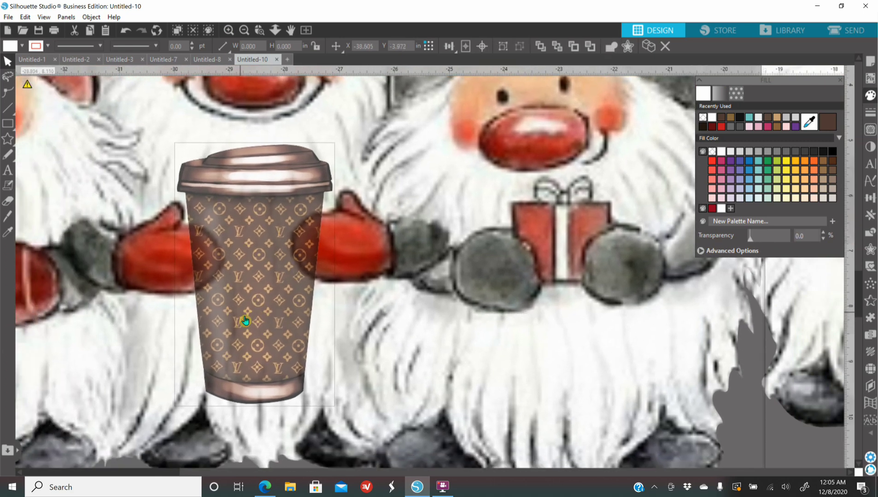
pyautogui.click(782, 440)
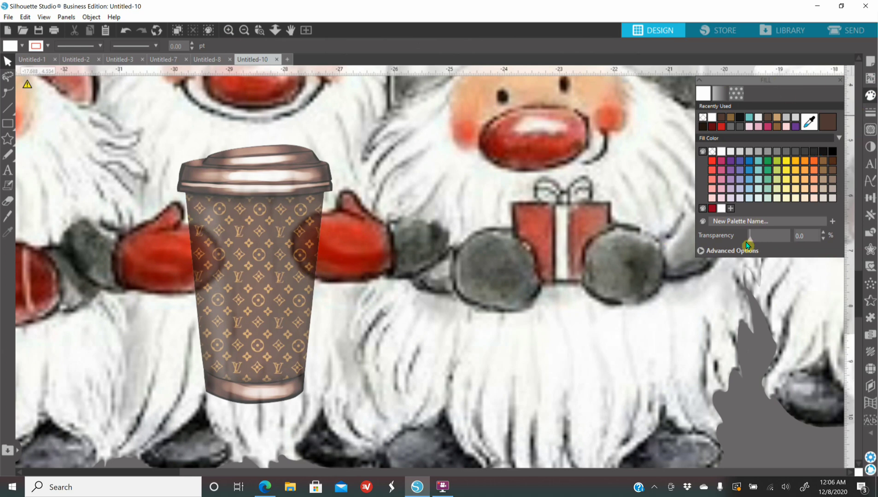
# Step: Try to cut out the part of the cup covering the middle gnome's left mitten with a 0.25 pt Knife outline
pyautogui.click(9, 218)
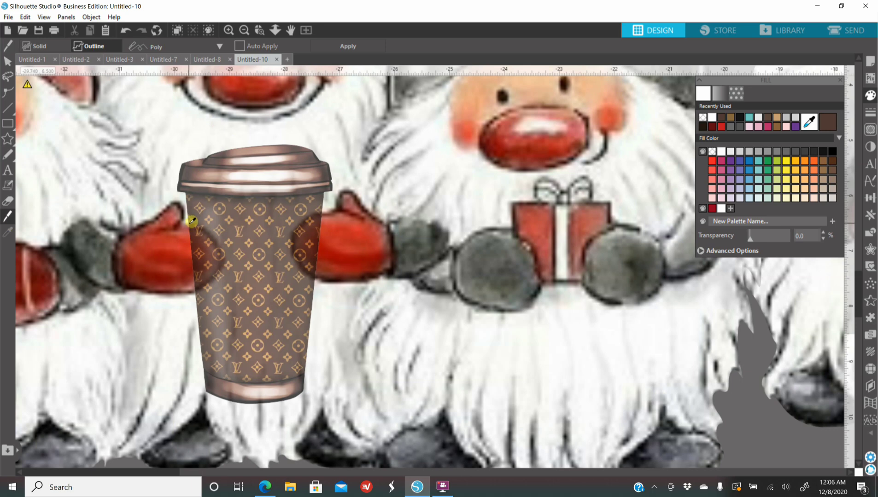
pyautogui.moveTo(190, 225)
pyautogui.mouseDown()
pyautogui.moveTo(219, 242)
pyautogui.moveTo(223, 259)
pyautogui.moveTo(201, 291)
pyautogui.mouseUp()
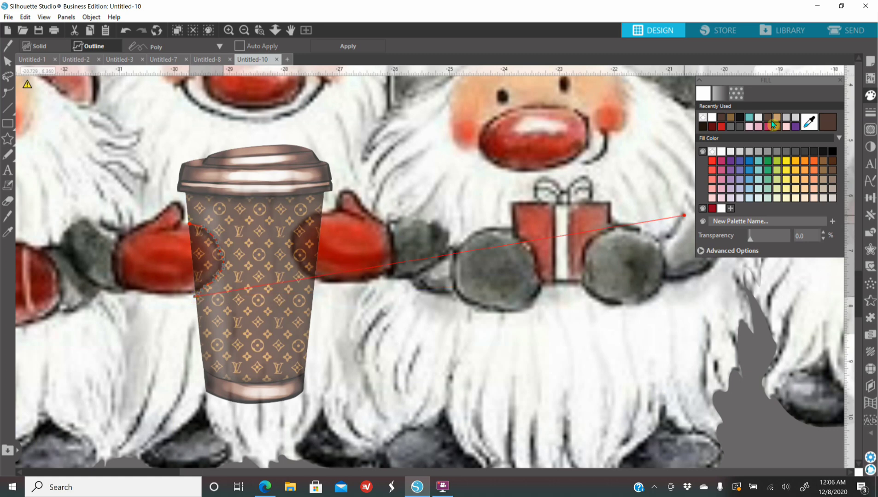
pyautogui.click(870, 112)
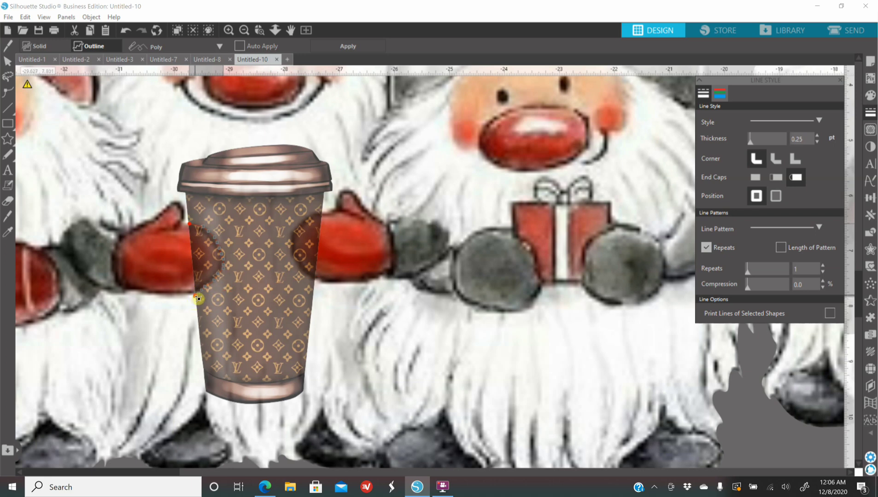
pyautogui.click(197, 300)
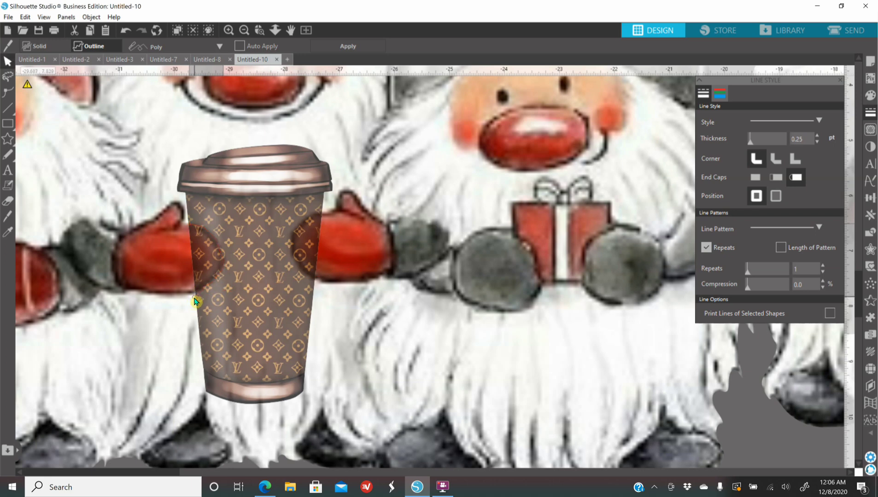
pyautogui.click(358, 48)
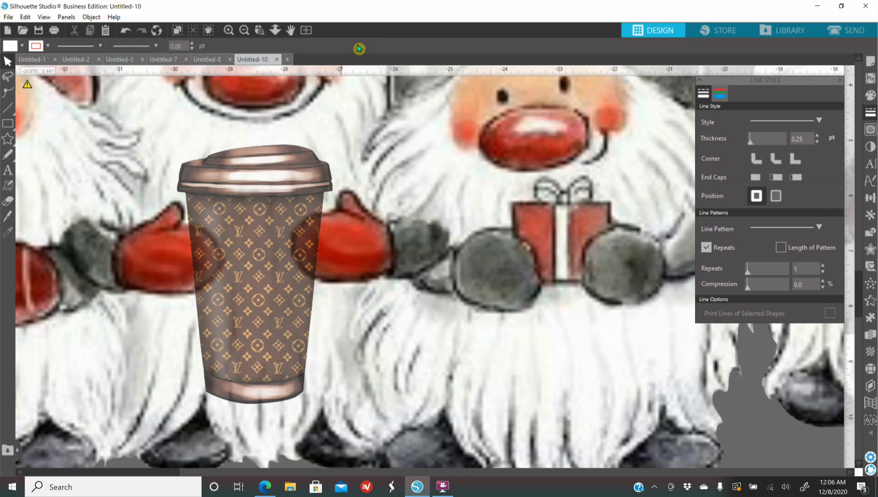
pyautogui.click(204, 247)
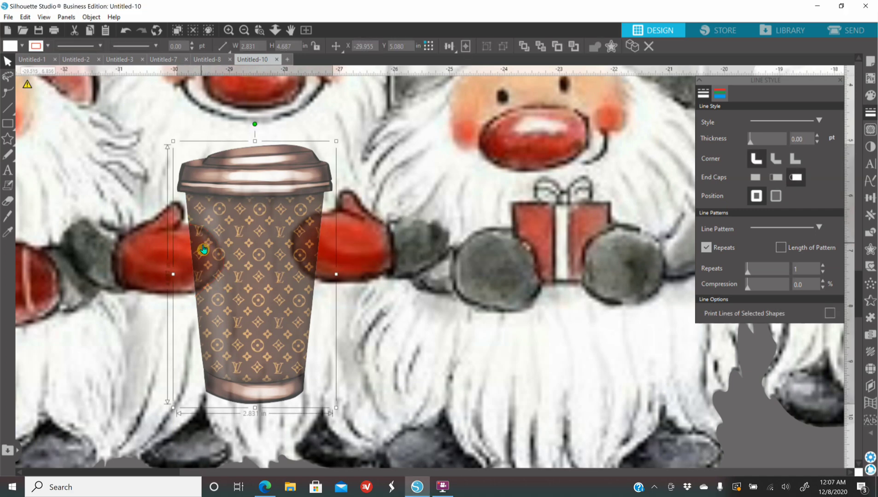
pyautogui.moveTo(213, 250); pyautogui.dragTo(219, 257)
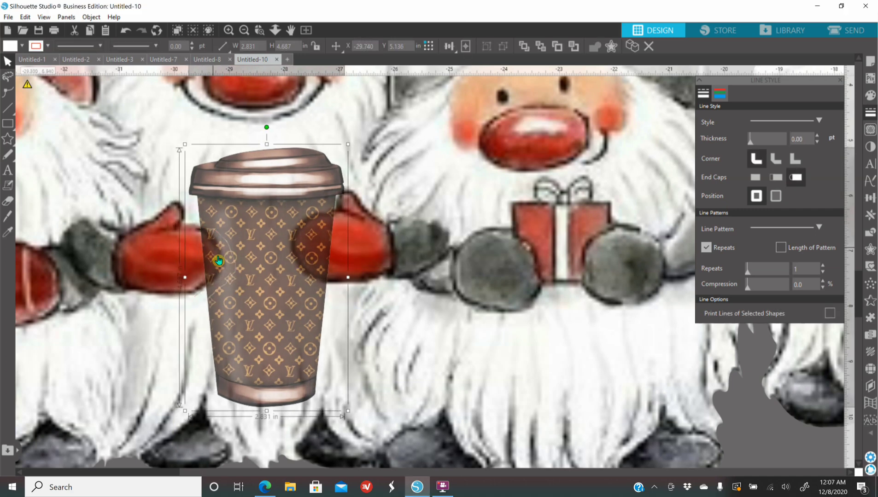
# Step: Undo the cup's move and the knife outline around the left mitten
pyautogui.click(122, 31)
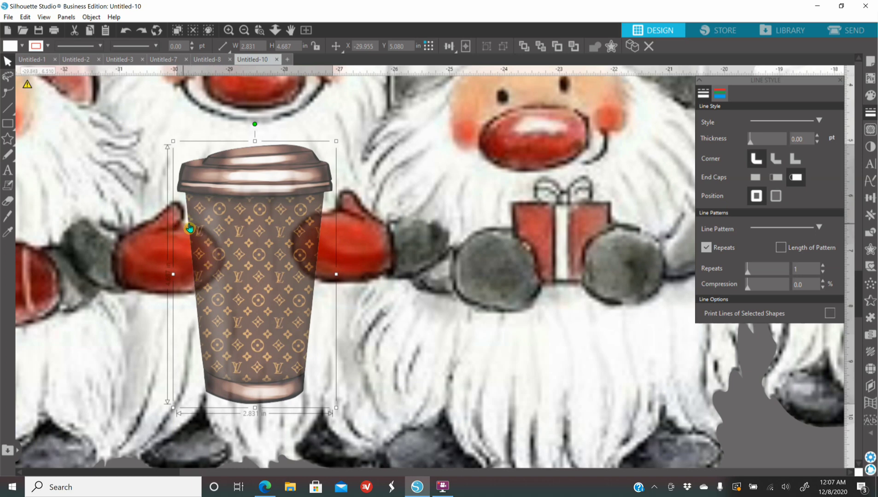
pyautogui.click(122, 31)
pyautogui.click(122, 31)
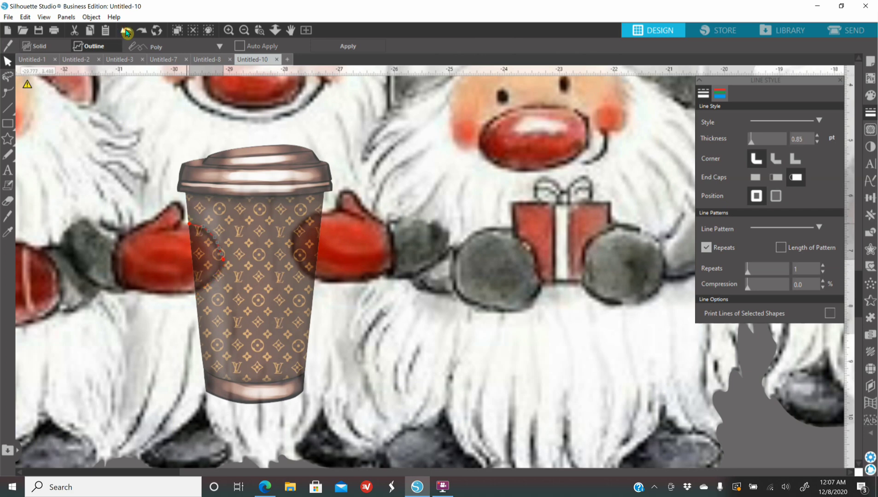
pyautogui.click(125, 31)
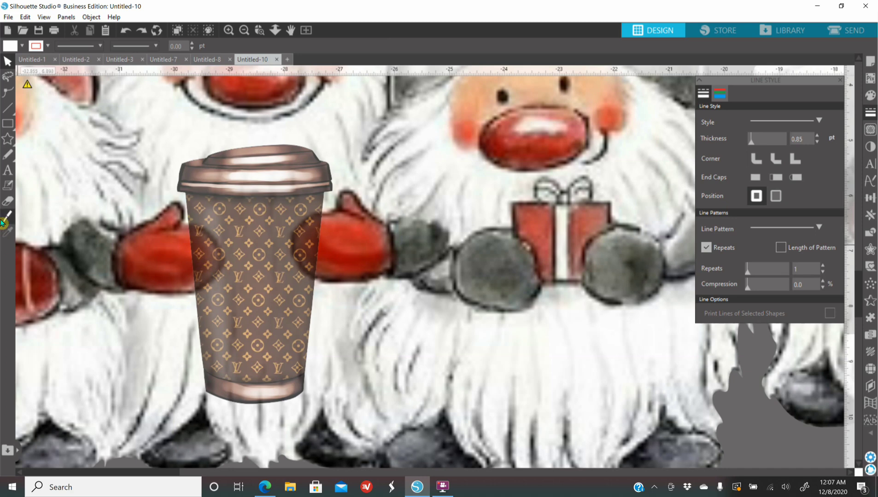
# Step: Cut around the left mitten where the cup covers it, using a 0.25 pt Knife outline, and delete the cut piece
pyautogui.click(6, 200)
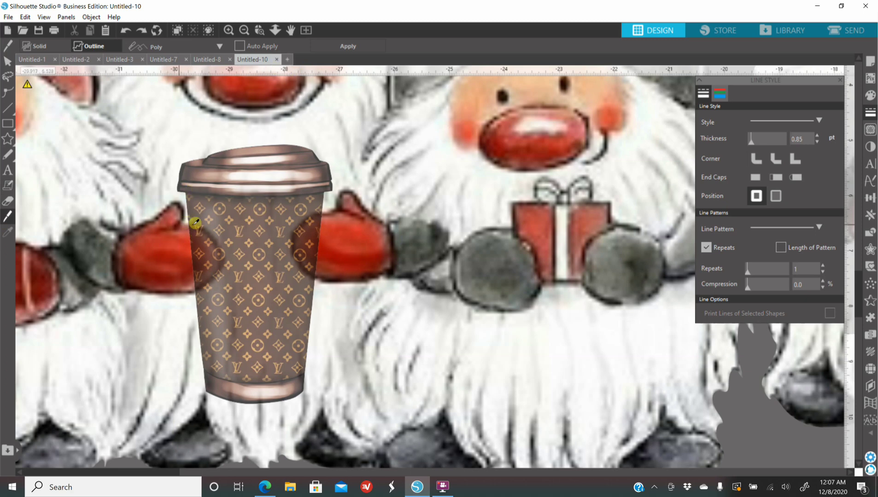
pyautogui.moveTo(184, 223); pyautogui.dragTo(195, 296)
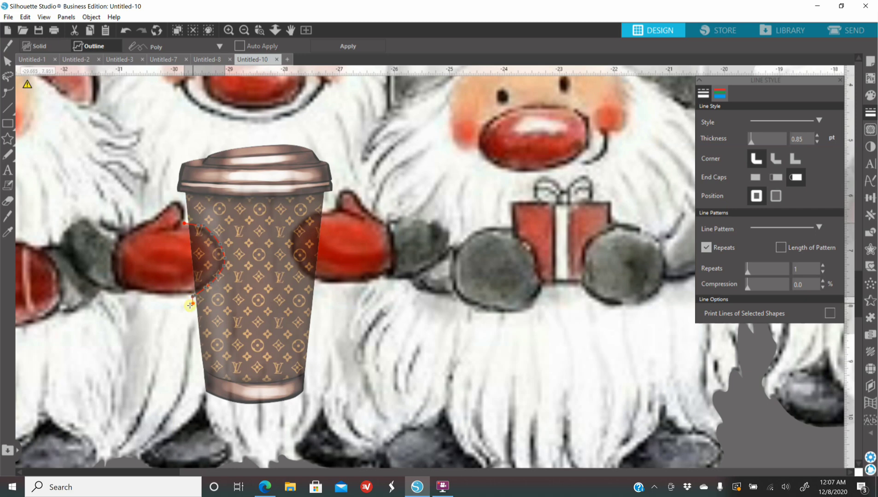
pyautogui.moveTo(194, 296); pyautogui.dragTo(735, 133)
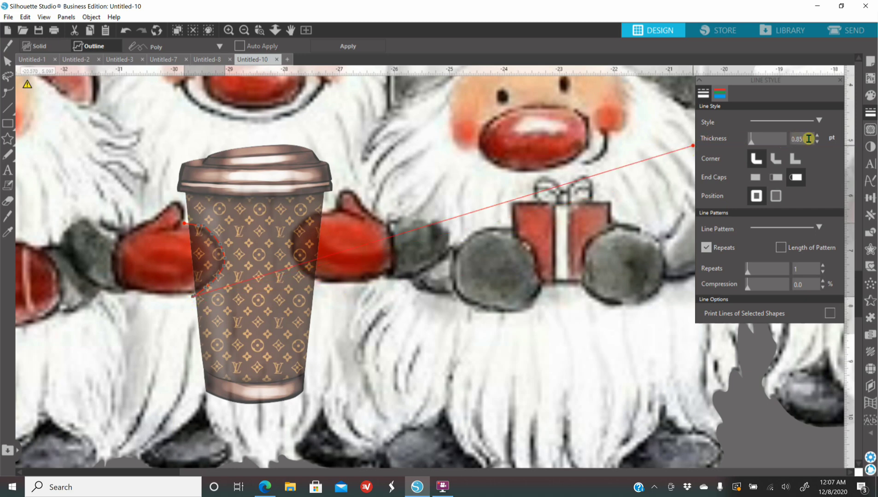
pyautogui.click(817, 141)
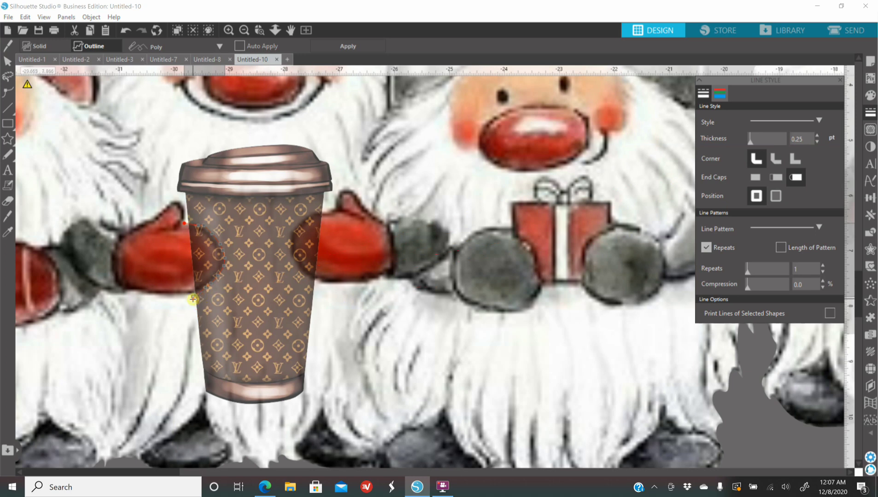
pyautogui.click(353, 49)
pyautogui.moveTo(198, 250)
pyautogui.mouseDown()
pyautogui.moveTo(181, 259)
pyautogui.moveTo(188, 274)
pyautogui.moveTo(177, 266)
pyautogui.moveTo(185, 257)
pyautogui.mouseUp()
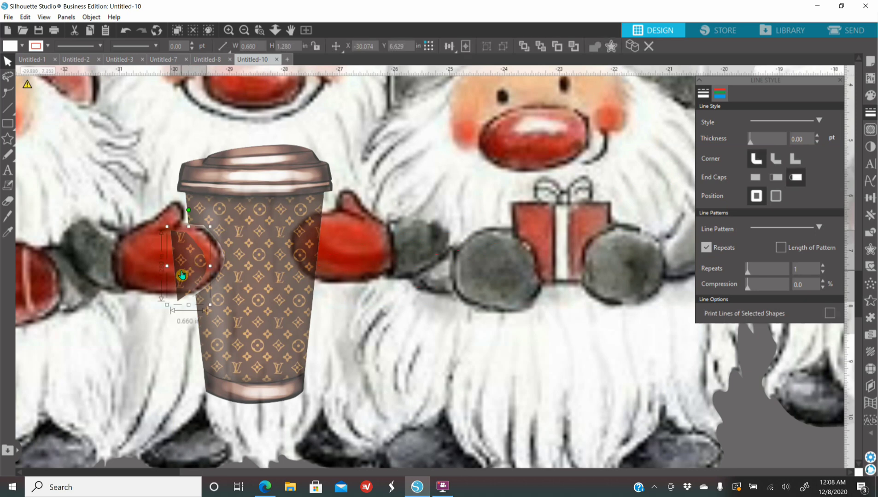
pyautogui.press('Delete')
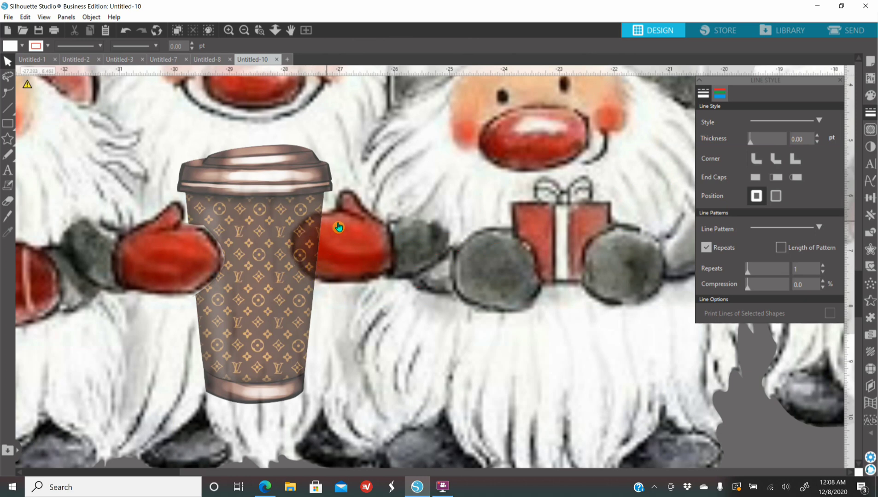
# Step: Cut around the middle gnome's right mitten where the cup covers it, using a thinner Knife outline, and delete the cut piece
pyautogui.click(8, 217)
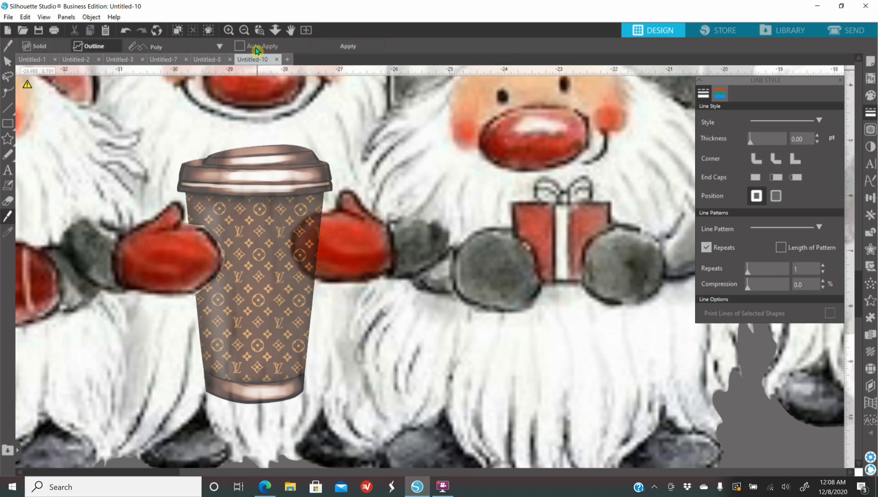
pyautogui.click(321, 212)
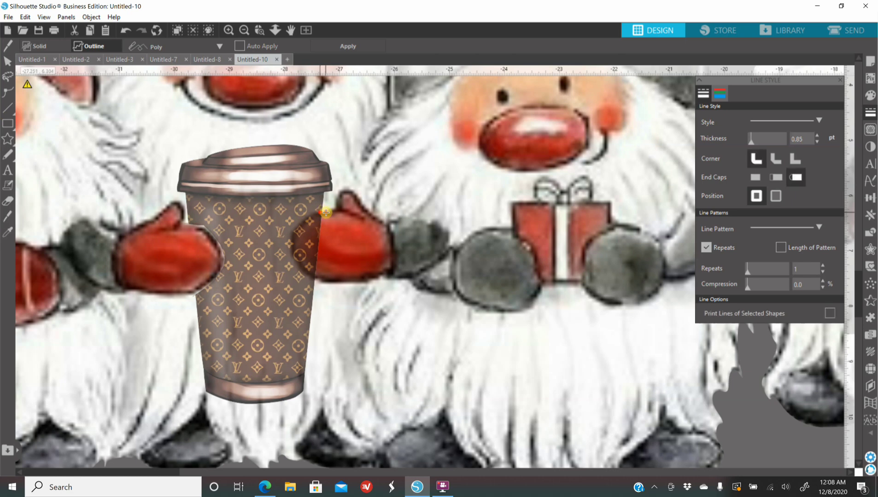
pyautogui.moveTo(315, 215)
pyautogui.mouseDown()
pyautogui.moveTo(292, 231)
pyautogui.moveTo(290, 246)
pyautogui.moveTo(317, 282)
pyautogui.mouseUp()
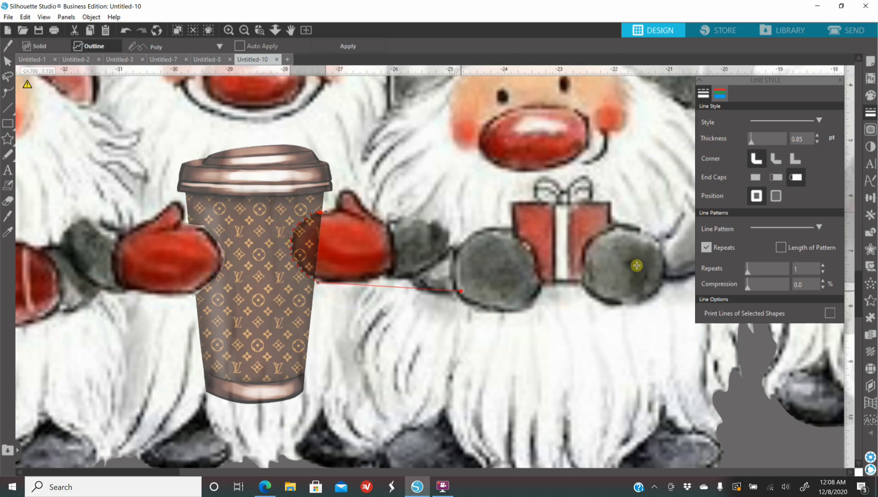
pyautogui.click(817, 143)
pyautogui.doubleClick(318, 283)
pyautogui.click(348, 46)
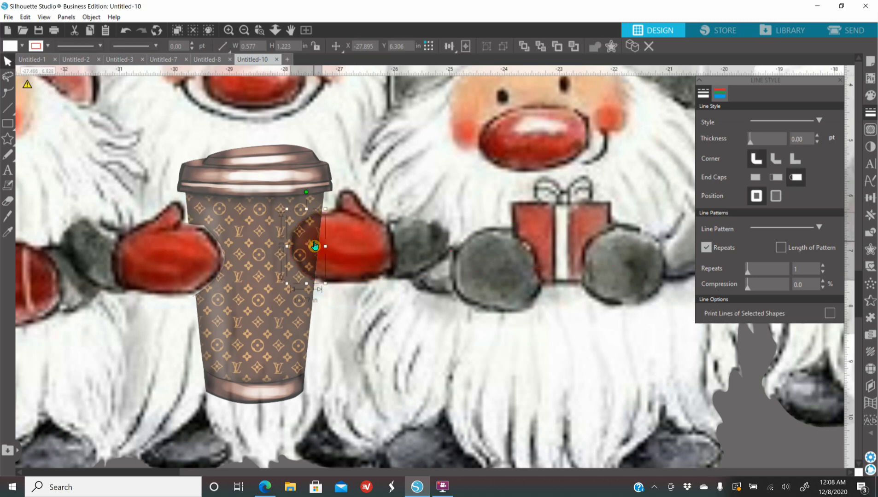
pyautogui.click(313, 243)
# Step: Move the duplicated gnome trio away from its cut cup and delete the duplicate trio
pyautogui.click(244, 33)
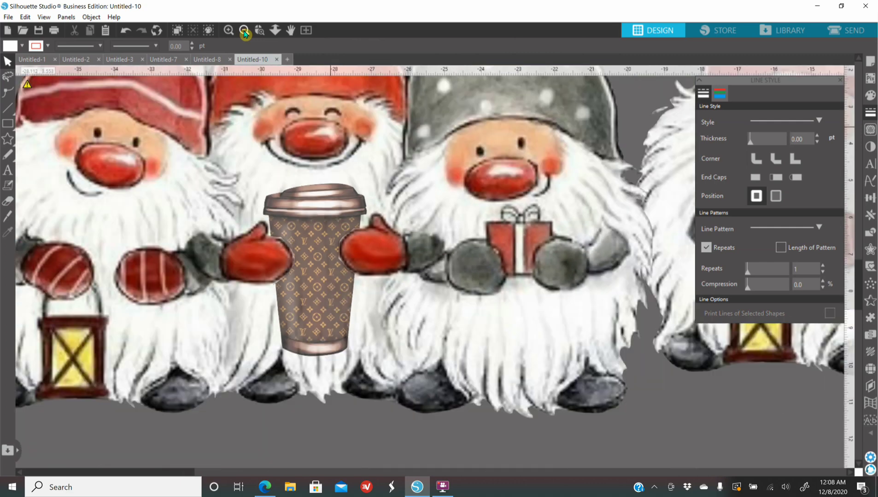
pyautogui.click(244, 33)
pyautogui.click(244, 33)
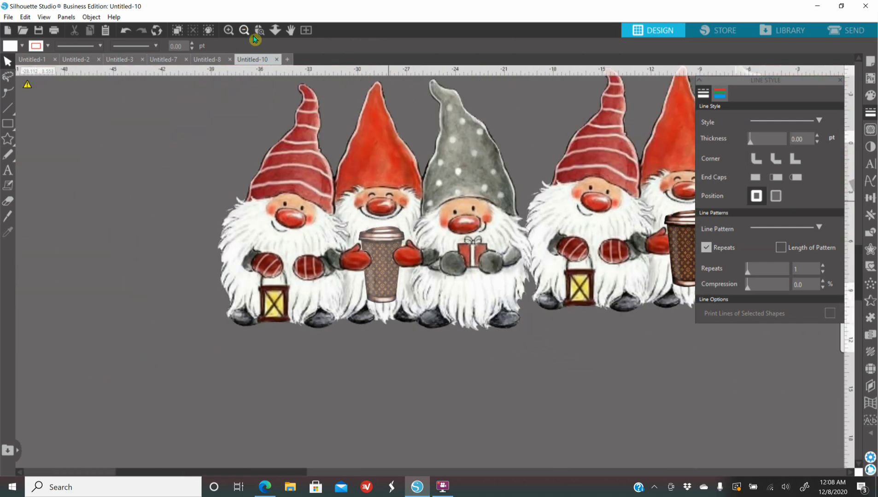
pyautogui.moveTo(459, 190); pyautogui.dragTo(284, 205)
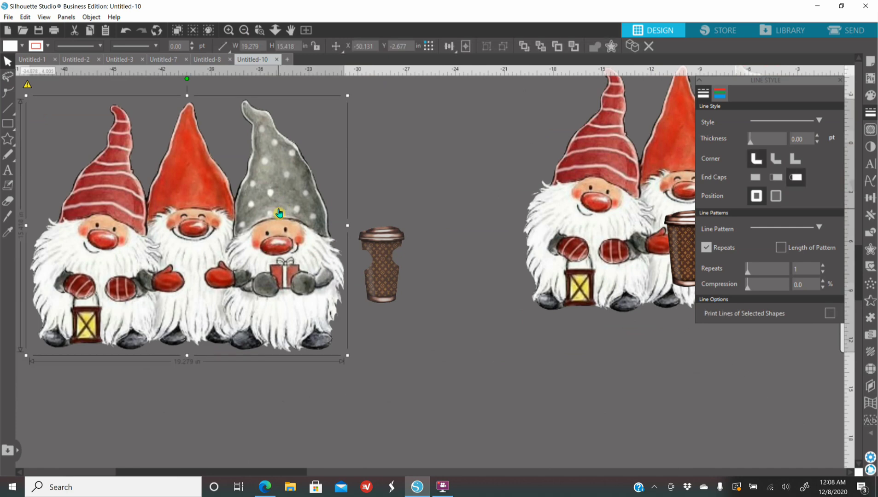
pyautogui.press('Delete')
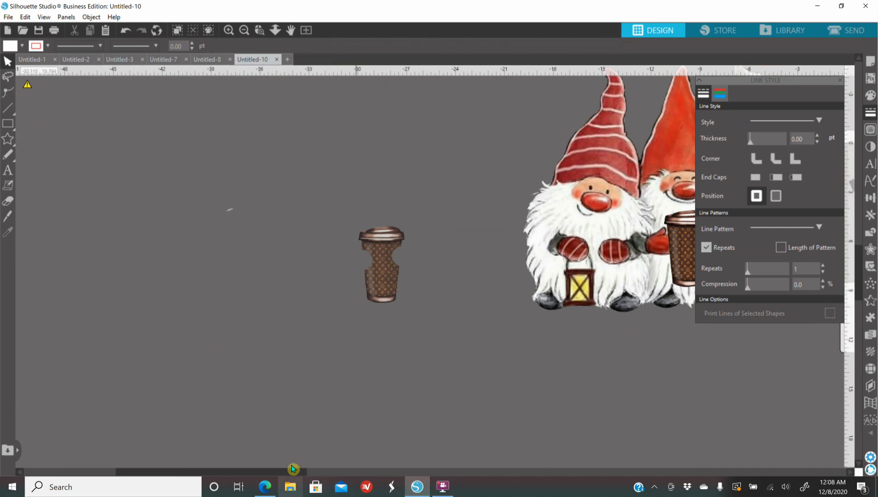
# Step: Delete the uncut cup from the original gnome trio and move the cut-out cup in front of the middle gnome
pyautogui.moveTo(290, 472); pyautogui.dragTo(407, 475)
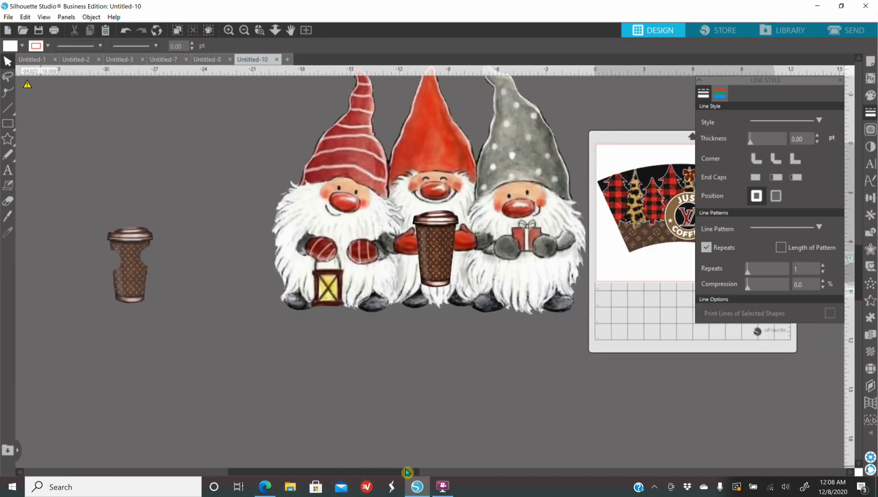
pyautogui.click(427, 245)
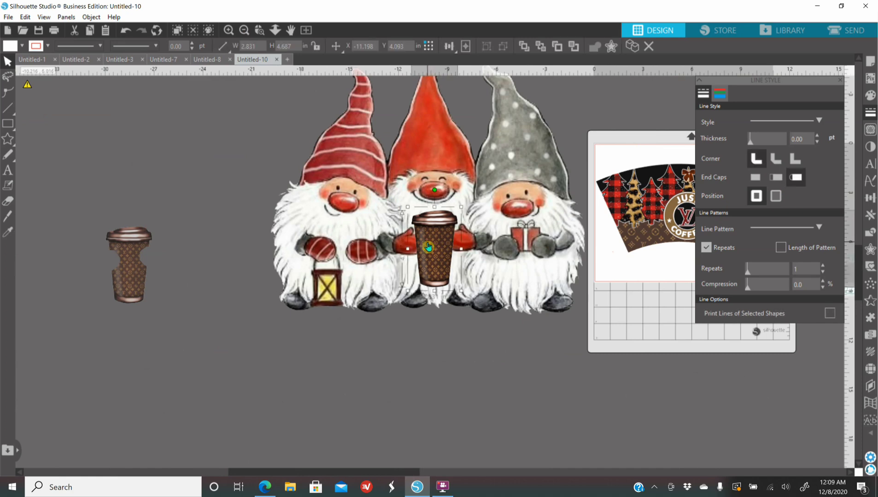
pyautogui.press('Delete')
pyautogui.moveTo(128, 281); pyautogui.dragTo(454, 259)
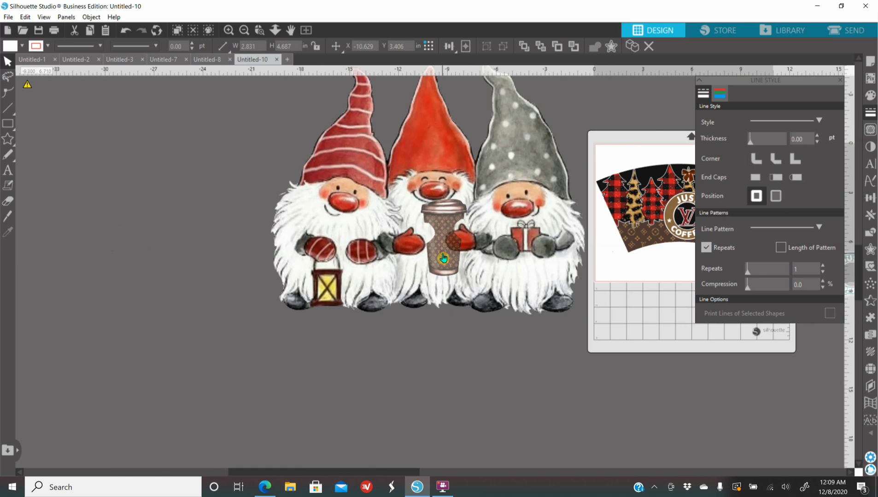
# Step: Set the cut-out cup's transparency to 0% and position it between the middle gnome's mittens
pyautogui.click(872, 97)
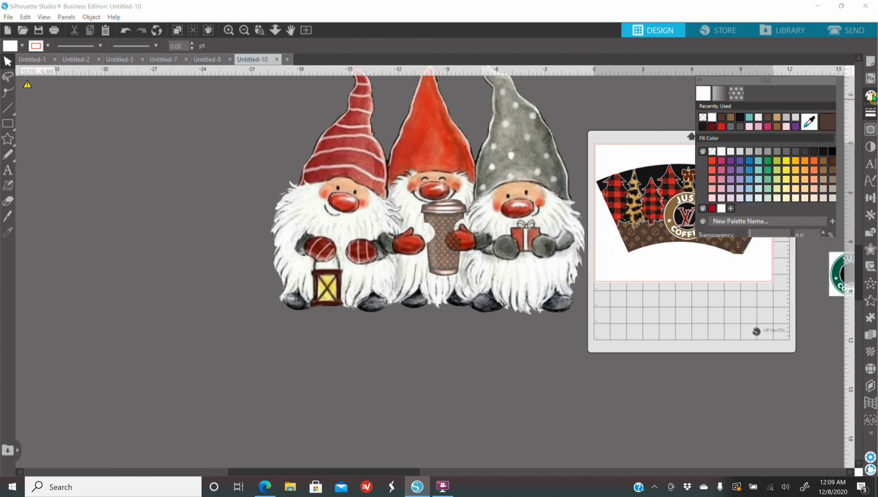
pyautogui.click(446, 258)
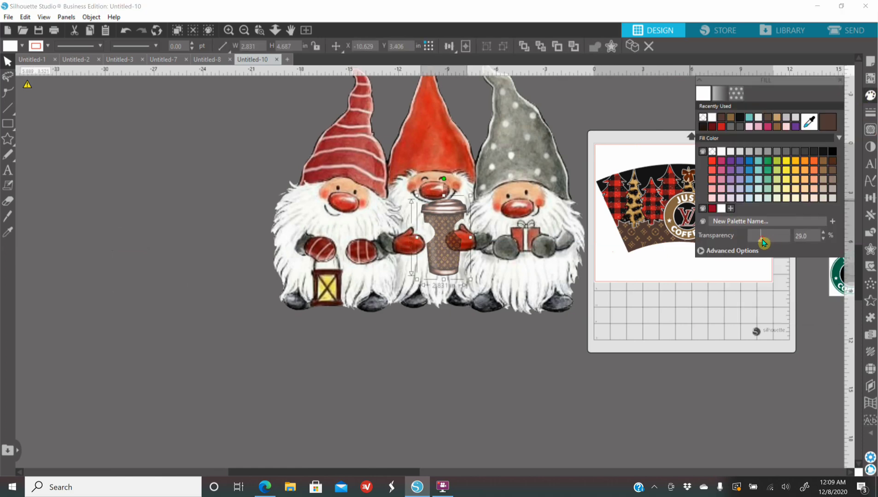
pyautogui.moveTo(762, 243); pyautogui.dragTo(732, 250)
pyautogui.moveTo(442, 253); pyautogui.dragTo(432, 262)
pyautogui.press('Up')
pyautogui.press('Up')
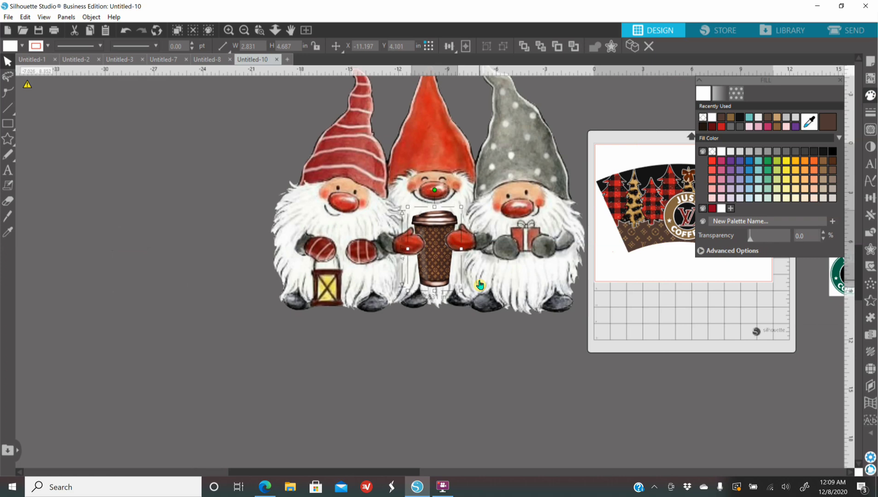
# Step: Widen the cup on both sides to about 3 in to close the gaps at the mittens, and nudge it down
pyautogui.click(229, 30)
pyautogui.click(229, 30)
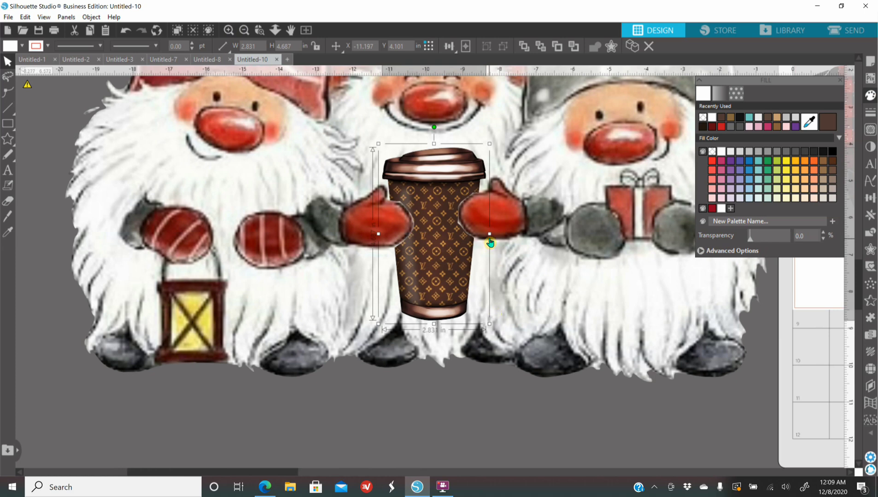
pyautogui.moveTo(490, 238); pyautogui.dragTo(492, 237)
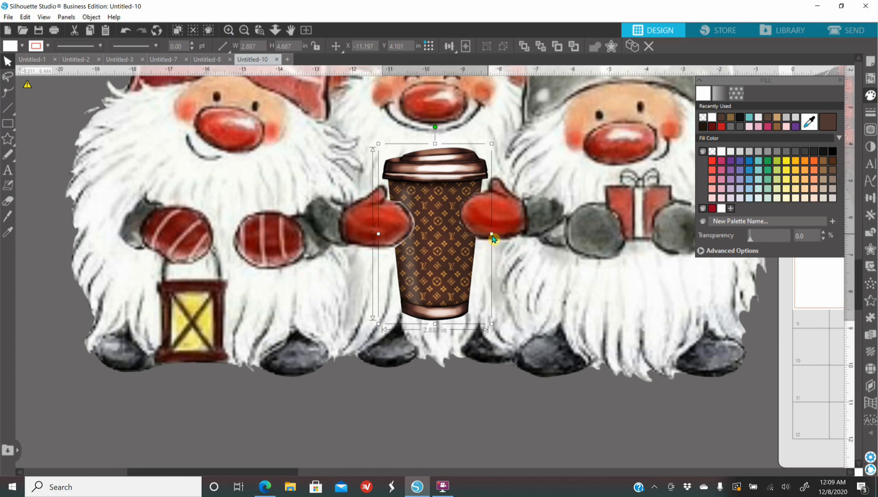
pyautogui.moveTo(378, 236); pyautogui.dragTo(376, 237)
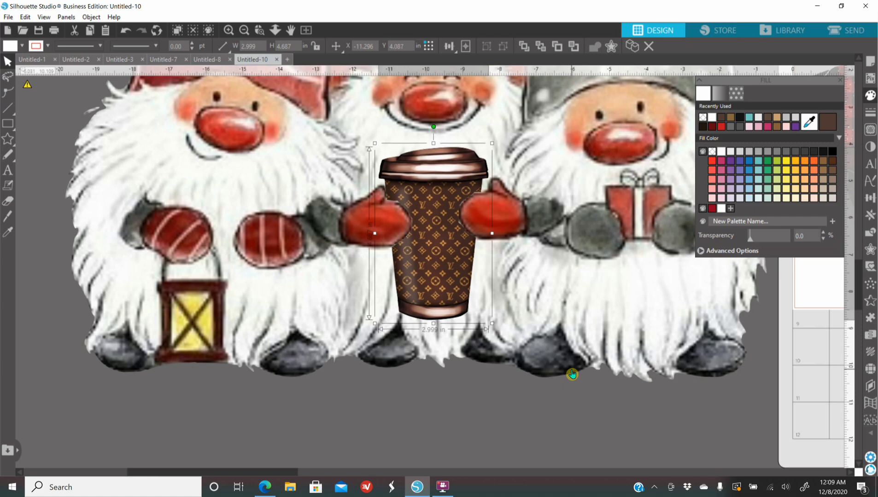
pyautogui.press('Down')
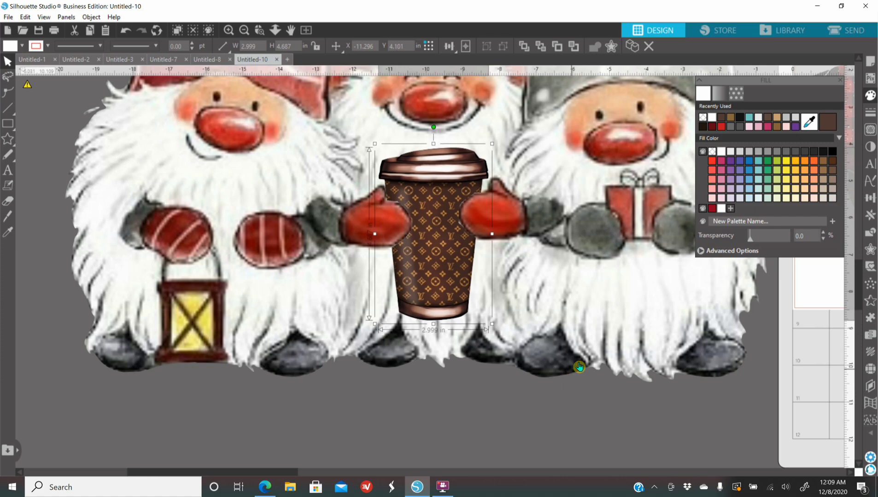
# Step: Select the gnome trio together with its cup and group them
pyautogui.click(244, 30)
pyautogui.click(244, 30)
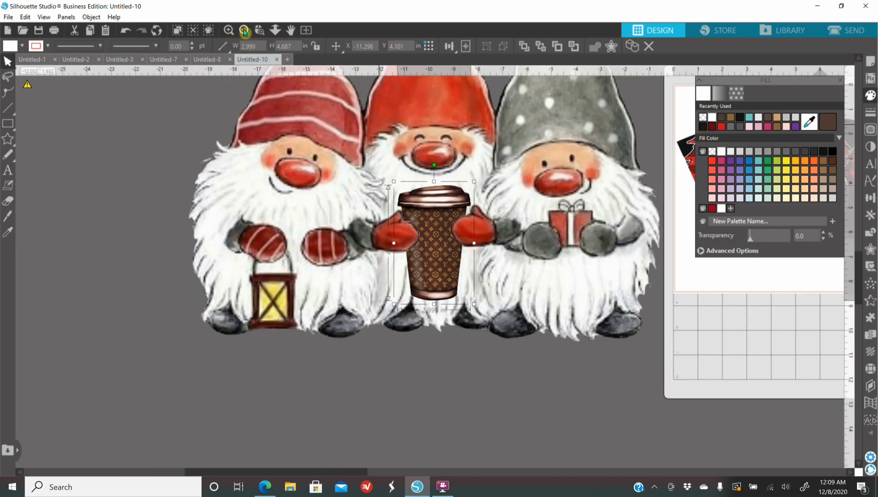
pyautogui.click(244, 30)
pyautogui.click(244, 30)
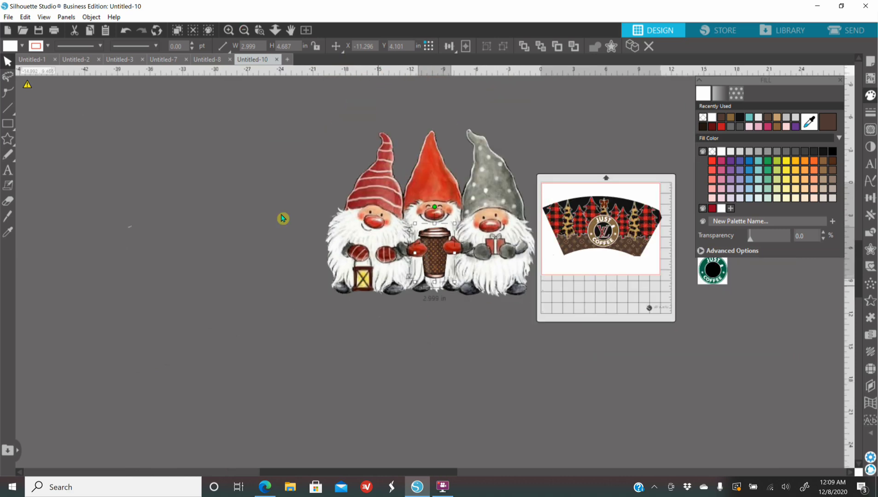
pyautogui.moveTo(309, 137); pyautogui.dragTo(445, 270)
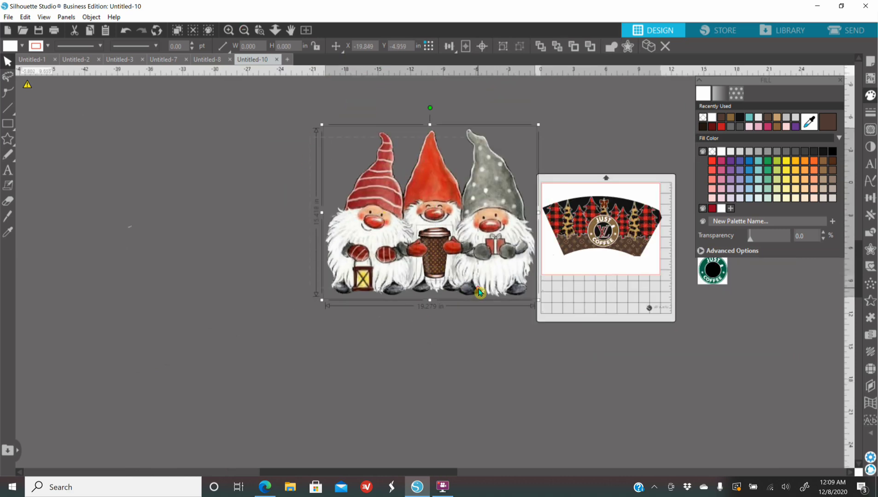
pyautogui.rightClick(469, 276)
pyautogui.click(491, 359)
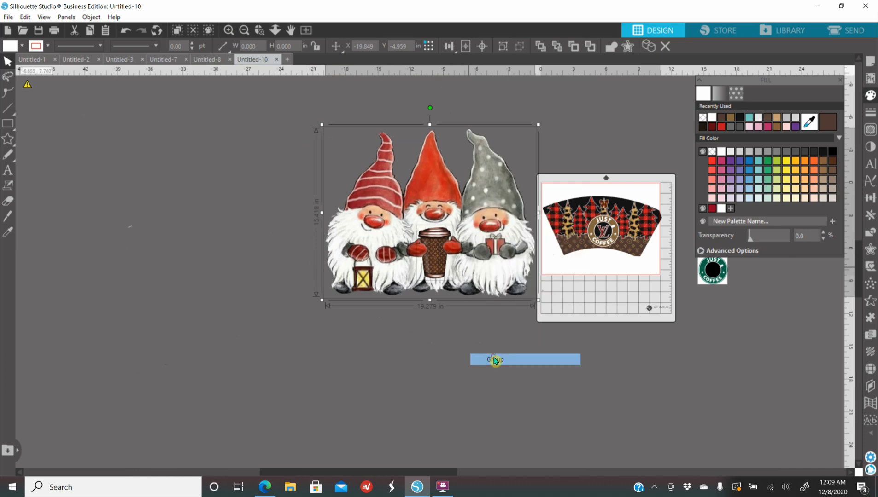
# Step: Delete the leftover green Just a Coffee logo beside the mat
pyautogui.scroll(-2, 460, 469)
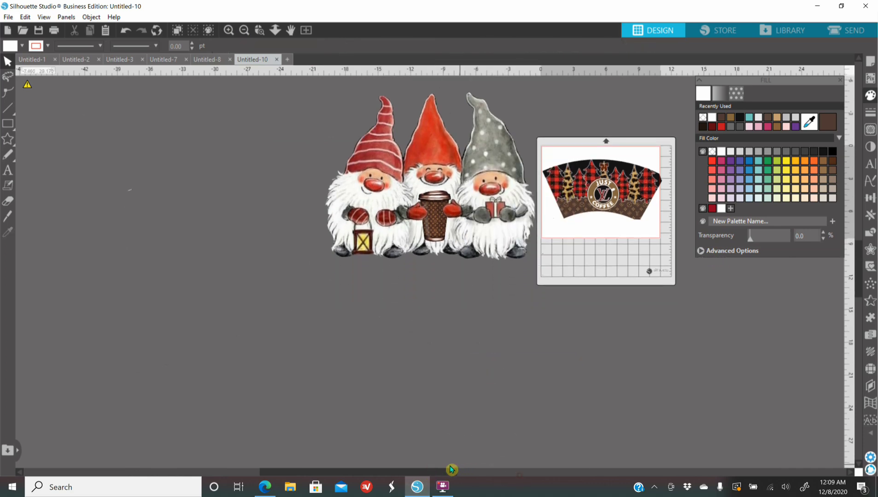
pyautogui.moveTo(444, 473); pyautogui.dragTo(648, 473)
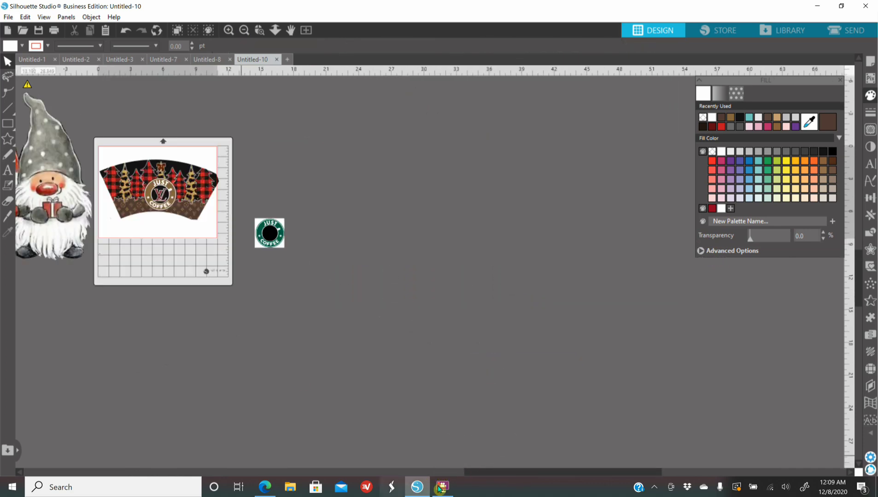
pyautogui.moveTo(479, 476); pyautogui.dragTo(354, 472)
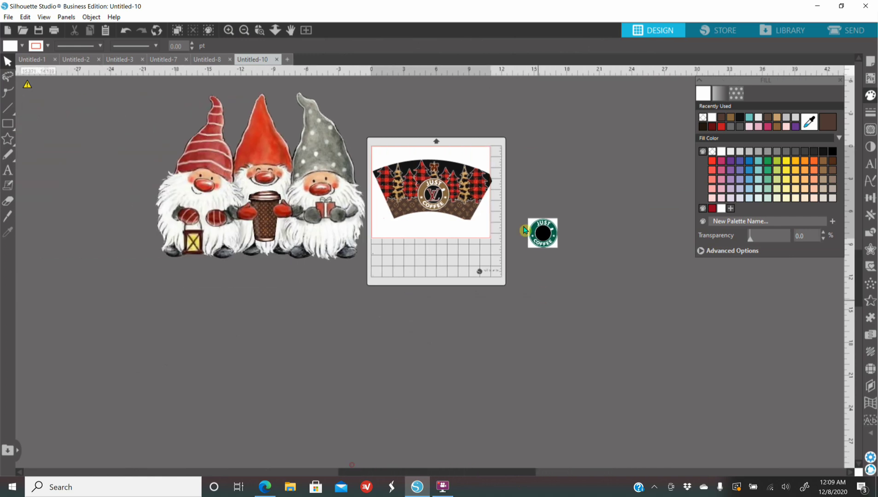
pyautogui.click(547, 242)
pyautogui.press('Delete')
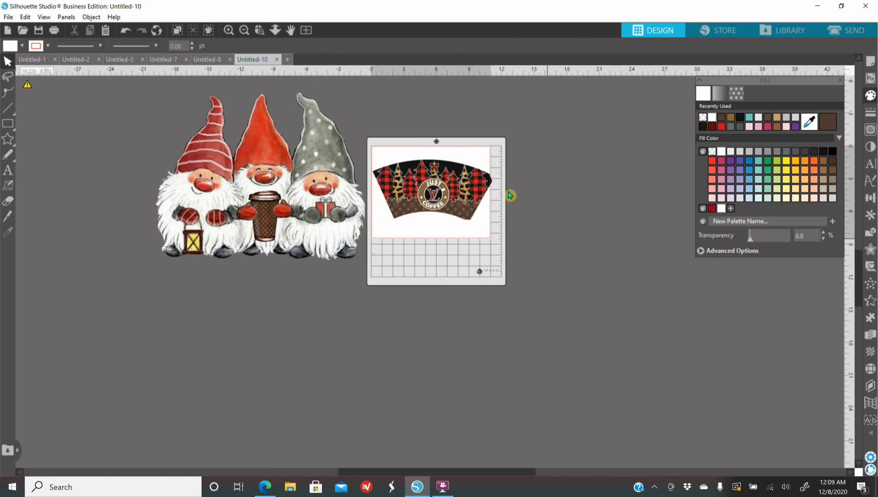
# Step: Rotate the gnome group slightly counterclockwise and shrink it to about 7.6 in wide
pyautogui.click(245, 31)
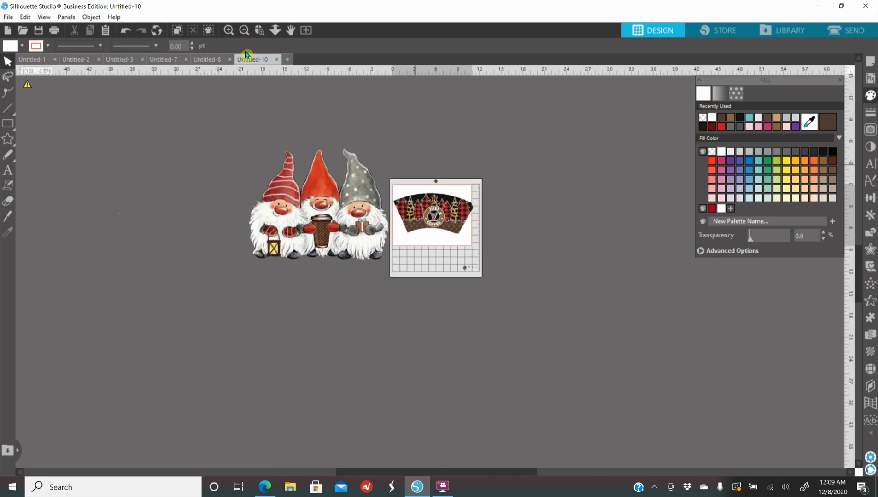
pyautogui.click(228, 30)
pyautogui.click(228, 31)
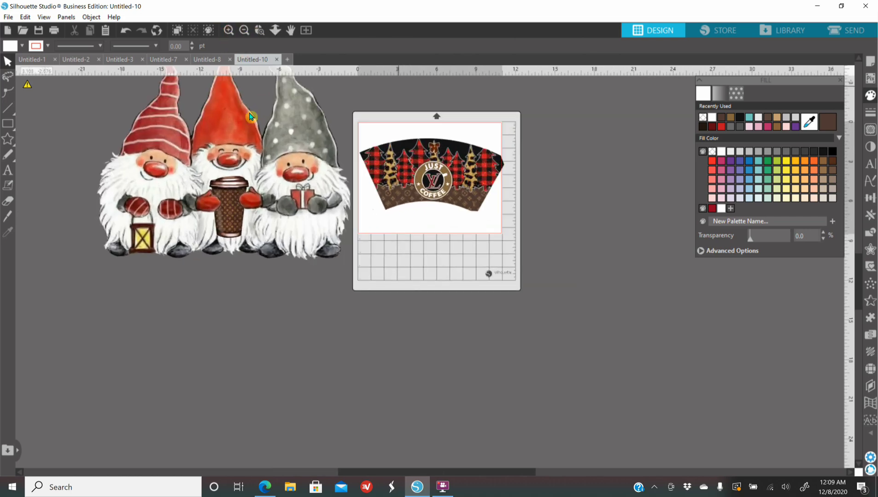
pyautogui.moveTo(437, 323); pyautogui.dragTo(451, 338)
pyautogui.scroll(3, 490, 345)
pyautogui.moveTo(419, 402); pyautogui.dragTo(319, 306)
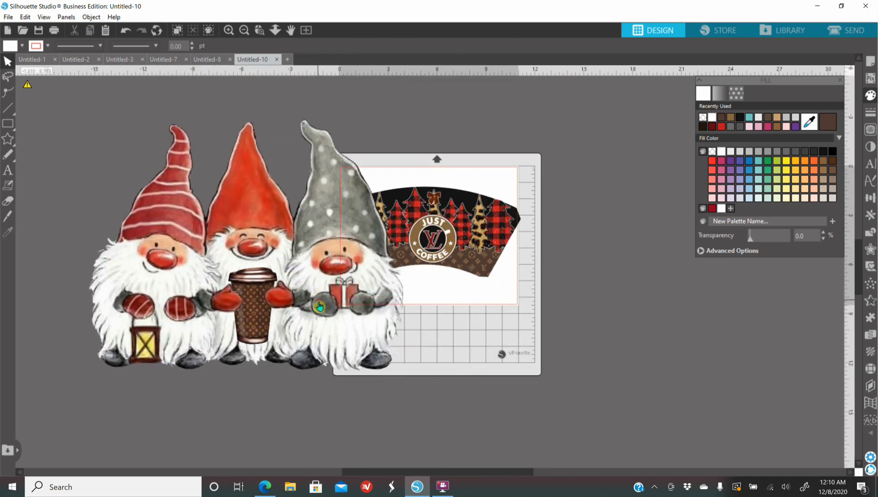
pyautogui.click(319, 307)
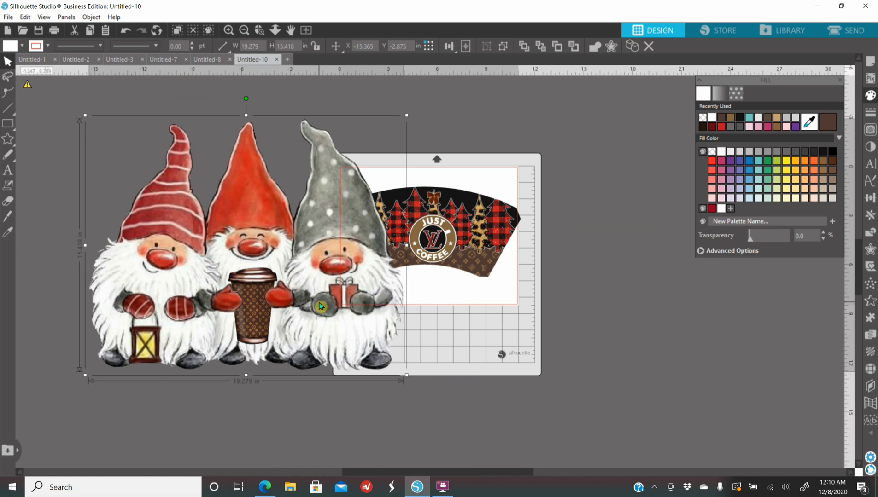
pyautogui.moveTo(245, 98); pyautogui.dragTo(229, 99)
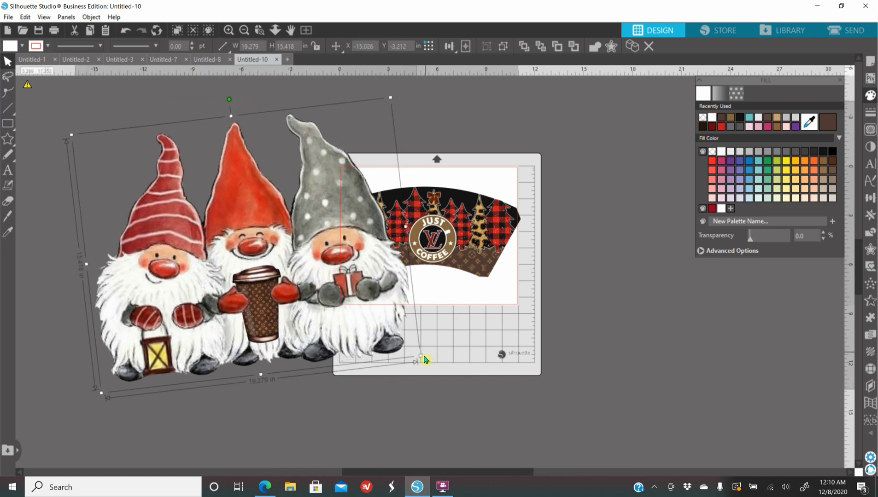
pyautogui.moveTo(421, 357); pyautogui.dragTo(382, 283)
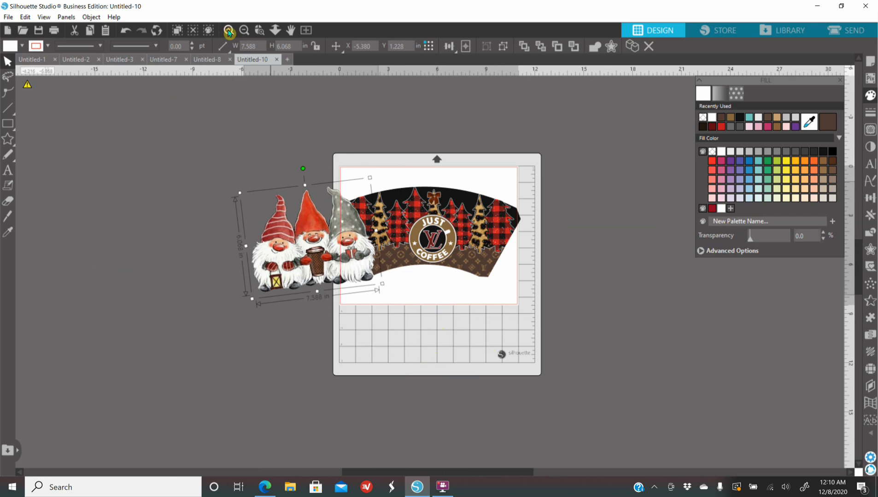
# Step: Move the gnome group onto the lower-left part of the cup wrap and shrink it to about 3.6 in wide
pyautogui.click(228, 31)
pyautogui.click(229, 30)
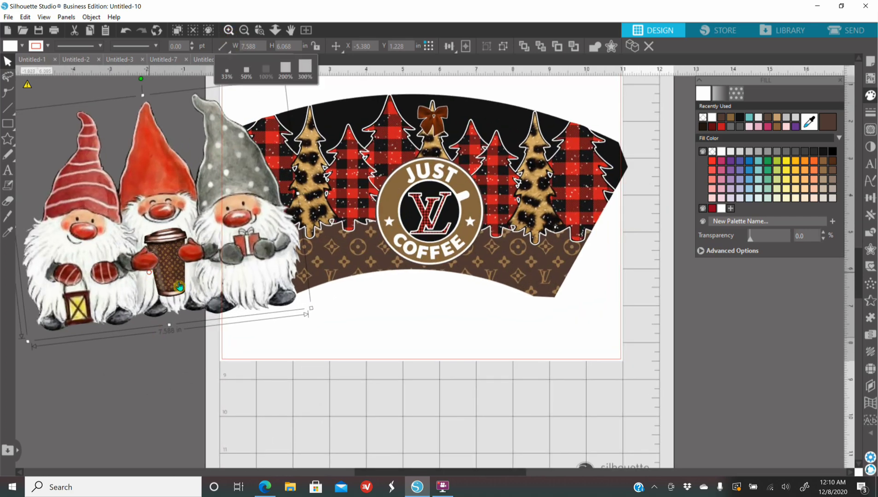
pyautogui.moveTo(156, 280); pyautogui.dragTo(295, 270)
pyautogui.moveTo(428, 286); pyautogui.dragTo(327, 221)
pyautogui.moveTo(219, 199); pyautogui.dragTo(277, 284)
pyautogui.moveTo(402, 318); pyautogui.dragTo(341, 290)
# Step: Tilt the gnome group further along the wrap's curved lower edge, shrink it to about 2.8 in wide and place it beside the logo
pyautogui.moveTo(234, 226); pyautogui.dragTo(307, 219)
pyautogui.moveTo(329, 162); pyautogui.dragTo(322, 164)
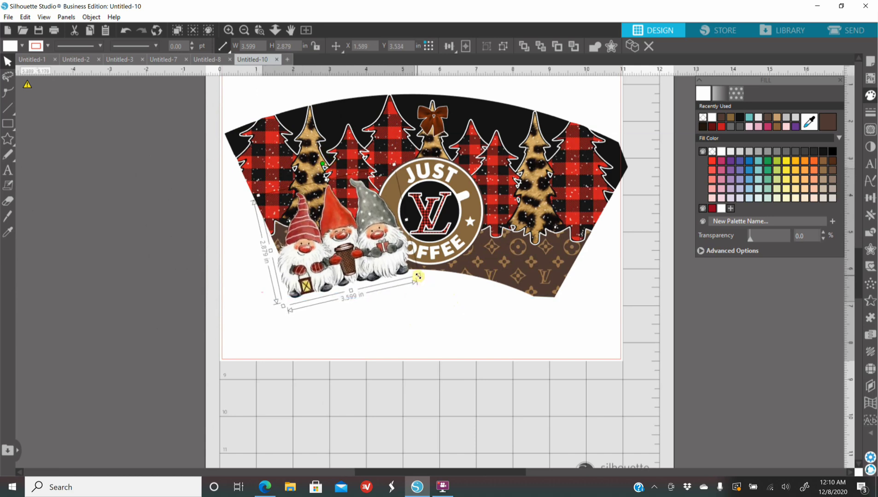
pyautogui.moveTo(417, 280); pyautogui.dragTo(387, 267)
pyautogui.moveTo(303, 253); pyautogui.dragTo(336, 269)
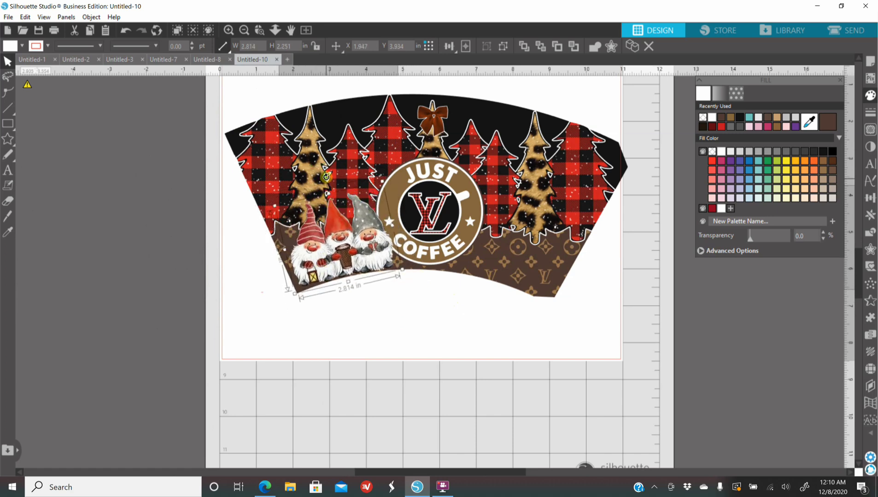
# Step: Rotate the gnome group slightly counterclockwise, nudge it toward the wrap's side edge, and delete the tiny stray shape beside the wrap
pyautogui.moveTo(326, 179); pyautogui.dragTo(322, 178)
pyautogui.moveTo(356, 234); pyautogui.dragTo(354, 233)
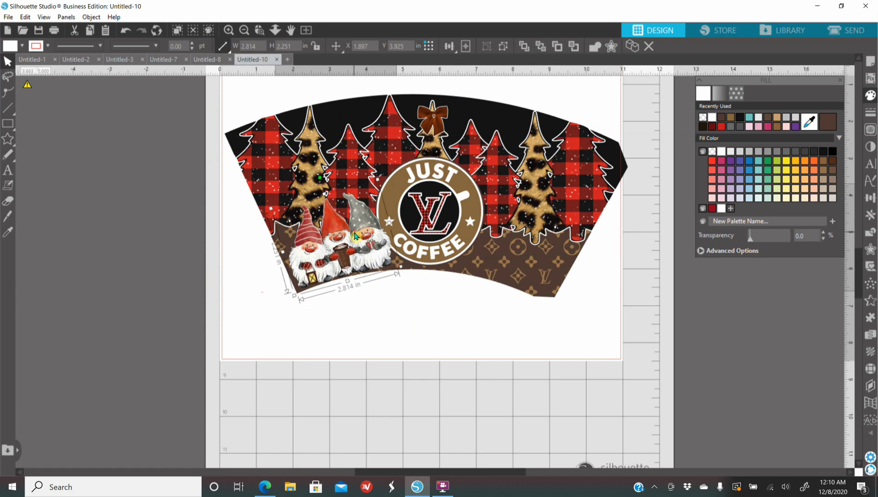
pyautogui.moveTo(242, 282); pyautogui.dragTo(295, 313)
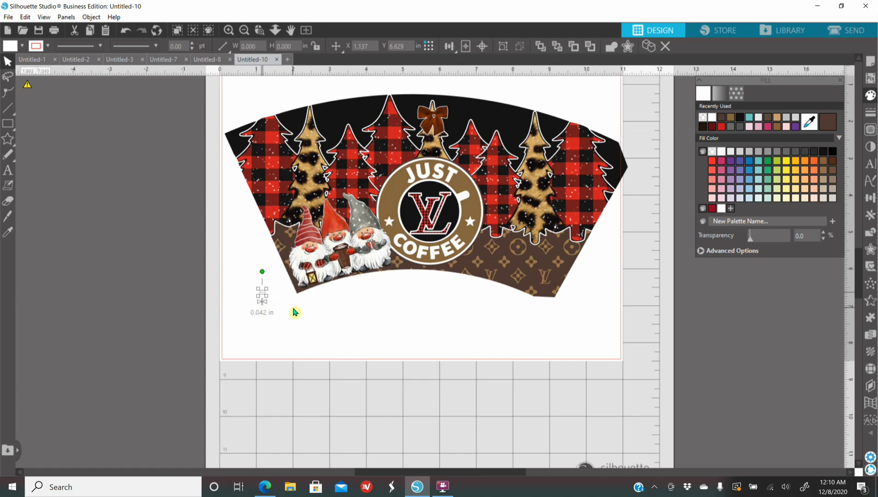
pyautogui.press('Delete')
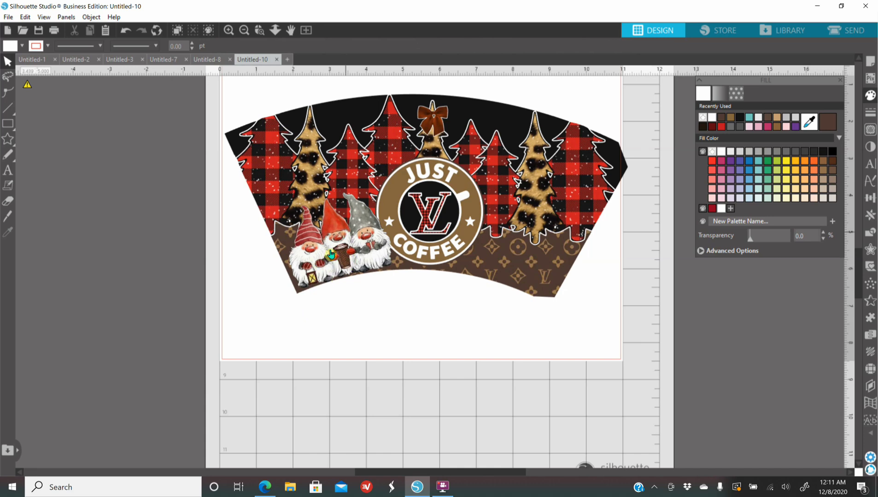
# Step: Try a horizontally flipped duplicate of the gnome group, park it below the wrap and delete it
pyautogui.click(348, 256)
pyautogui.rightClick(349, 256)
pyautogui.moveTo(358, 261); pyautogui.dragTo(466, 266)
pyautogui.rightClick(466, 266)
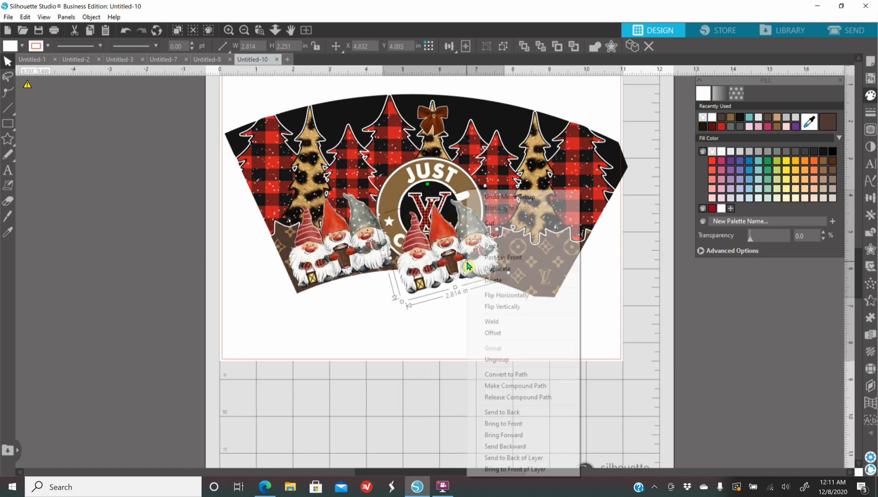
pyautogui.click(514, 296)
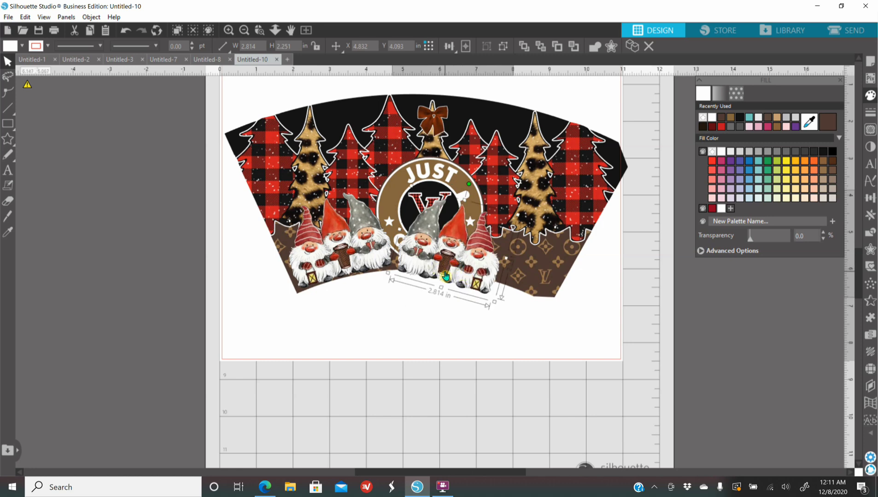
pyautogui.moveTo(436, 278); pyautogui.dragTo(475, 388)
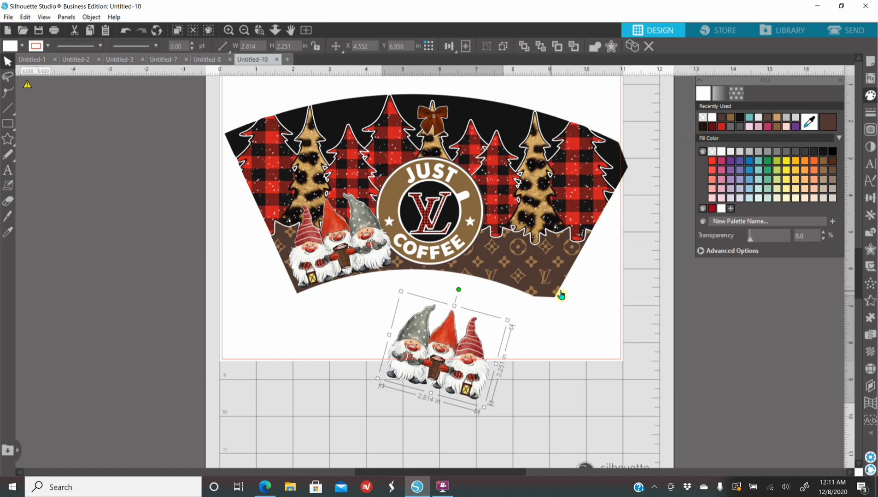
pyautogui.click(364, 266)
pyautogui.click(440, 358)
pyautogui.press('Delete')
# Step: Shrink the gnome group and place a horizontally flipped duplicate on the other side of the logo
pyautogui.click(369, 265)
pyautogui.moveTo(293, 297); pyautogui.dragTo(304, 286)
pyautogui.moveTo(332, 250); pyautogui.dragTo(503, 265)
pyautogui.rightClick(354, 244)
pyautogui.click(404, 273)
pyautogui.rightClick(388, 248)
pyautogui.click(440, 297)
pyautogui.click(126, 31)
# Step: Shrink the flipped gnome group to about 2.1 in wide, rotate it along the curved lower edge and position it right of the logo
pyautogui.click(504, 265)
pyautogui.moveTo(539, 298); pyautogui.dragTo(534, 292)
pyautogui.moveTo(515, 193); pyautogui.dragTo(521, 195)
pyautogui.moveTo(498, 249); pyautogui.dragTo(499, 255)
pyautogui.moveTo(524, 204); pyautogui.dragTo(520, 202)
pyautogui.moveTo(534, 299)
pyautogui.mouseDown()
pyautogui.moveTo(522, 272)
pyautogui.moveTo(528, 293)
pyautogui.mouseUp()
pyautogui.moveTo(512, 218); pyautogui.dragTo(514, 211)
# Step: Replace the gnome group left of the logo with a horizontally flipped copy of the resized group, tilted along the curved edge
pyautogui.click(346, 265)
pyautogui.press('Delete')
pyautogui.rightClick(505, 269)
pyautogui.click(534, 295)
pyautogui.moveTo(510, 265); pyautogui.dragTo(354, 253)
pyautogui.moveTo(335, 191); pyautogui.dragTo(341, 191)
pyautogui.moveTo(357, 248); pyautogui.dragTo(358, 247)
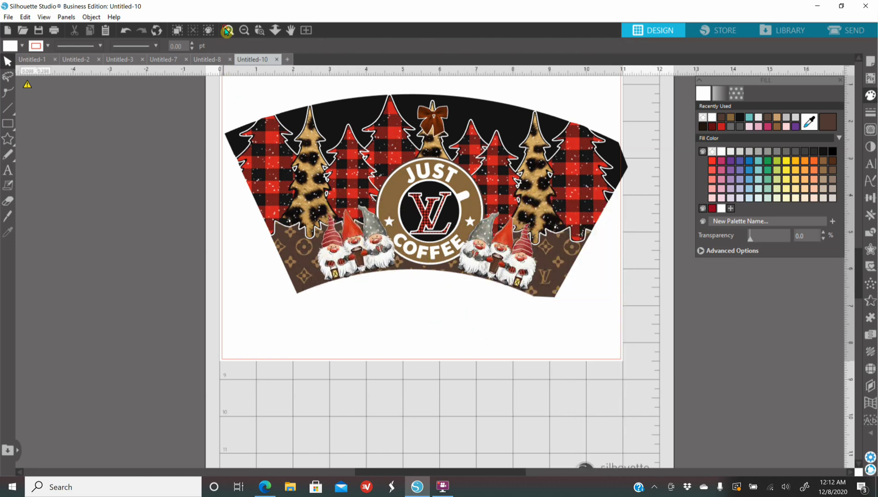
# Step: Ungroup the Just a Coffee logo and select the LV monogram in its center
pyautogui.click(228, 30)
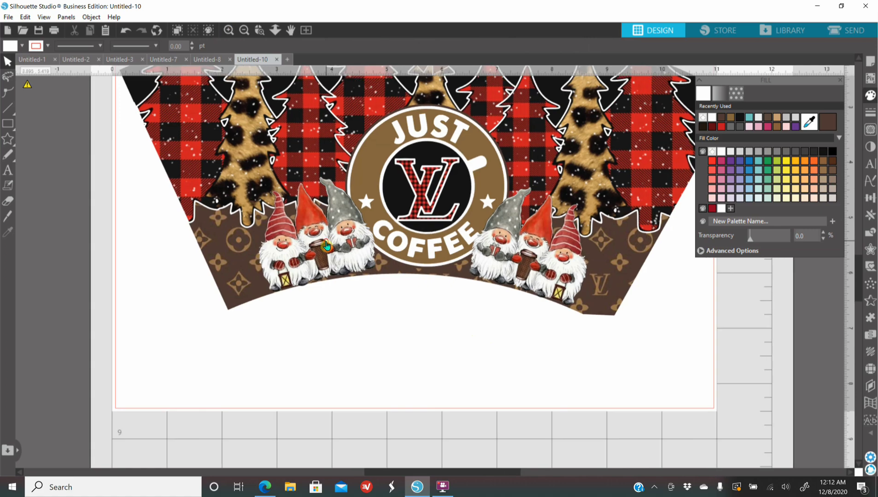
pyautogui.click(244, 30)
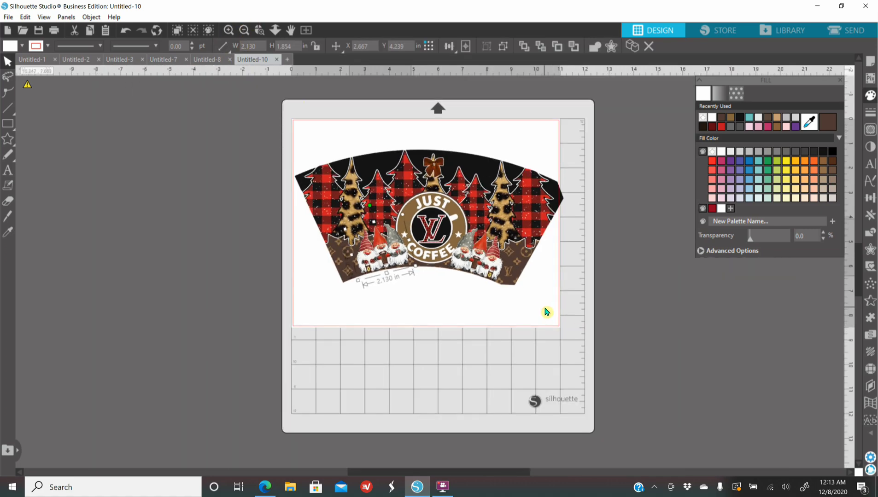
pyautogui.click(228, 30)
pyautogui.scroll(1, 613, 348)
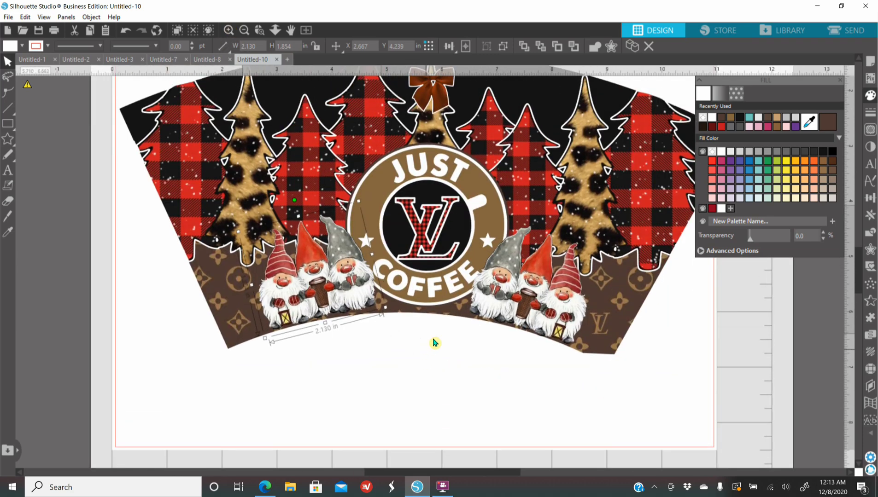
pyautogui.click(446, 246)
pyautogui.rightClick(447, 247)
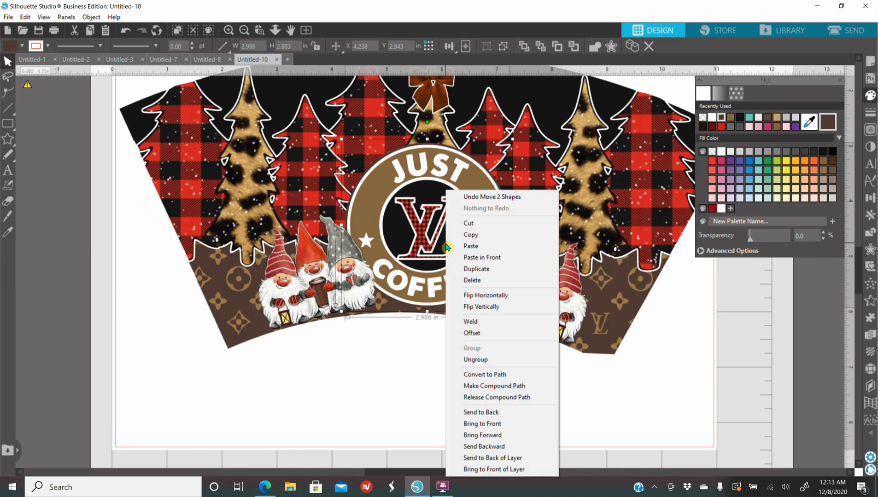
pyautogui.click(474, 362)
pyautogui.click(450, 370)
pyautogui.click(421, 235)
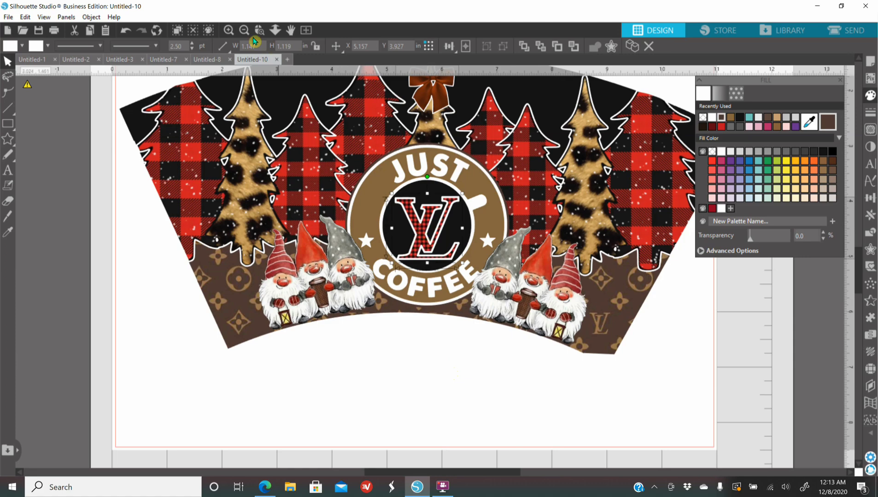
# Step: Scale the plaid fill pattern of the LV monogram to 408%
pyautogui.click(229, 30)
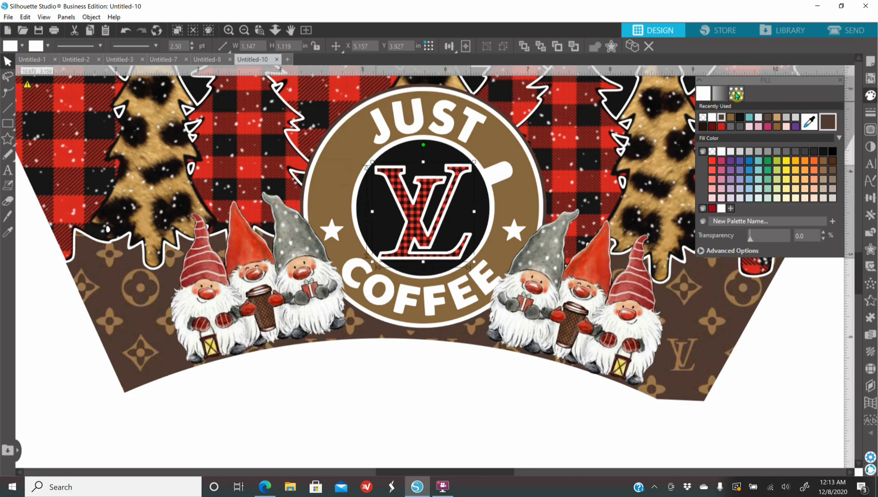
pyautogui.click(736, 93)
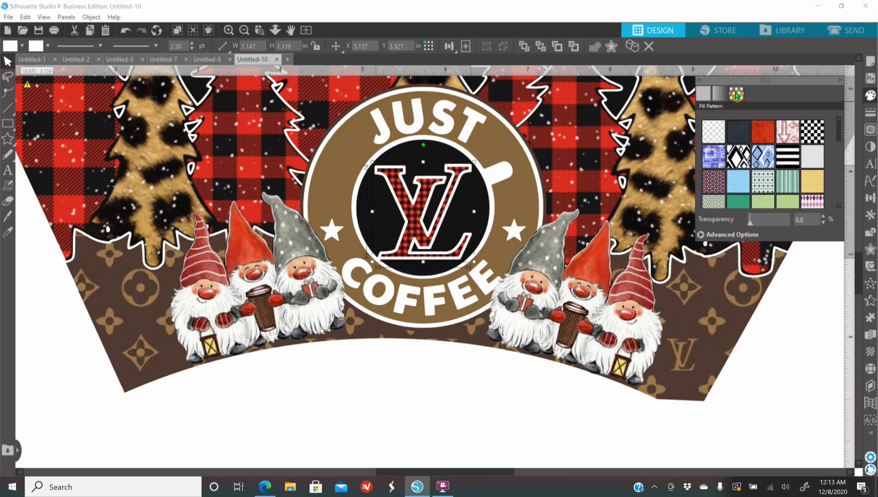
pyautogui.click(702, 236)
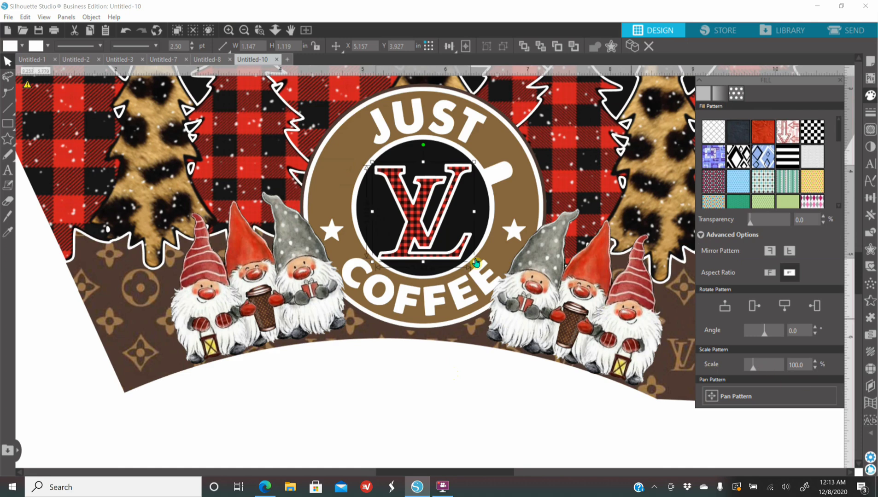
pyautogui.click(767, 364)
pyautogui.moveTo(767, 364); pyautogui.dragTo(773, 364)
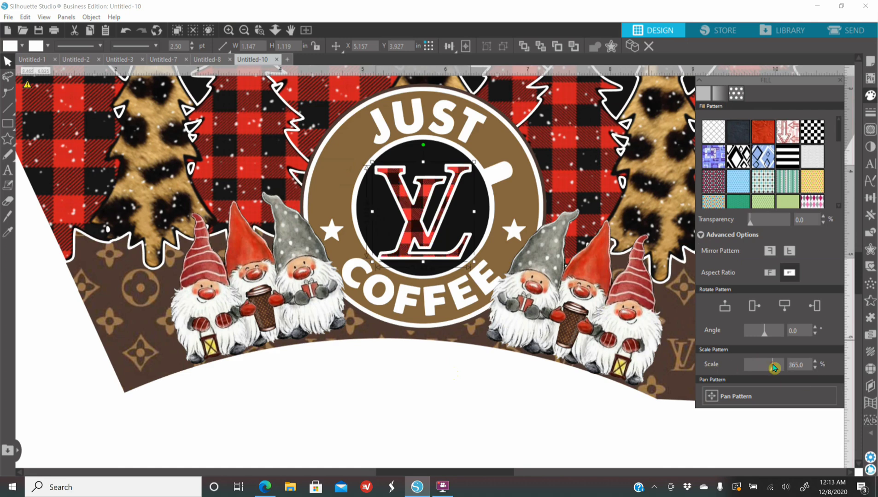
pyautogui.click(228, 30)
pyautogui.click(228, 30)
pyautogui.moveTo(778, 364)
pyautogui.mouseDown()
pyautogui.moveTo(745, 367)
pyautogui.moveTo(776, 368)
pyautogui.mouseUp()
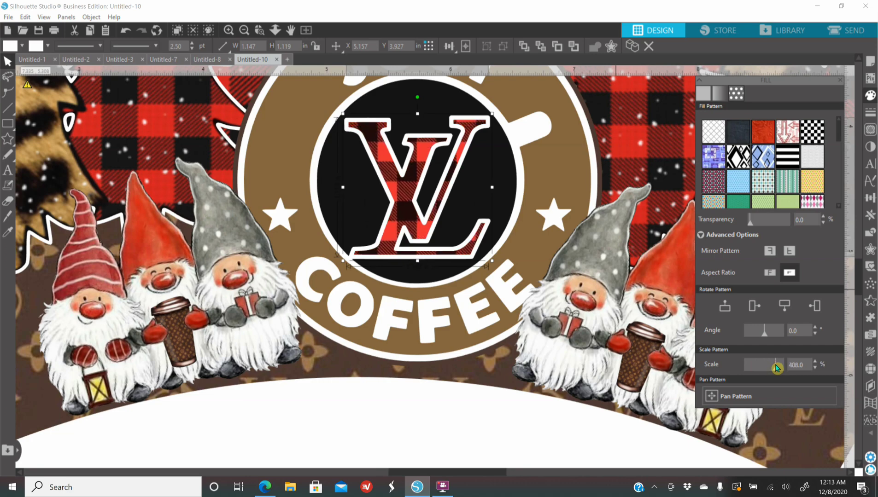
# Step: Select the whole cup wrap with all its artwork and group it
pyautogui.click(244, 32)
pyautogui.click(244, 32)
pyautogui.click(244, 31)
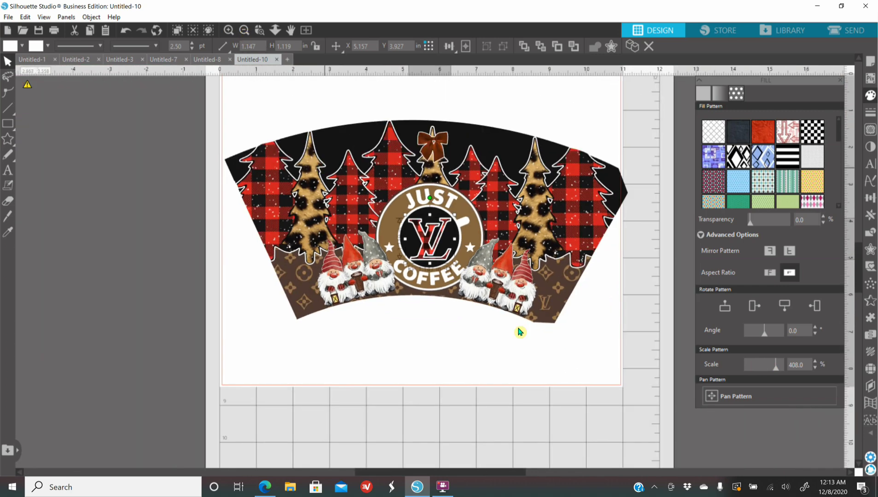
pyautogui.click(598, 364)
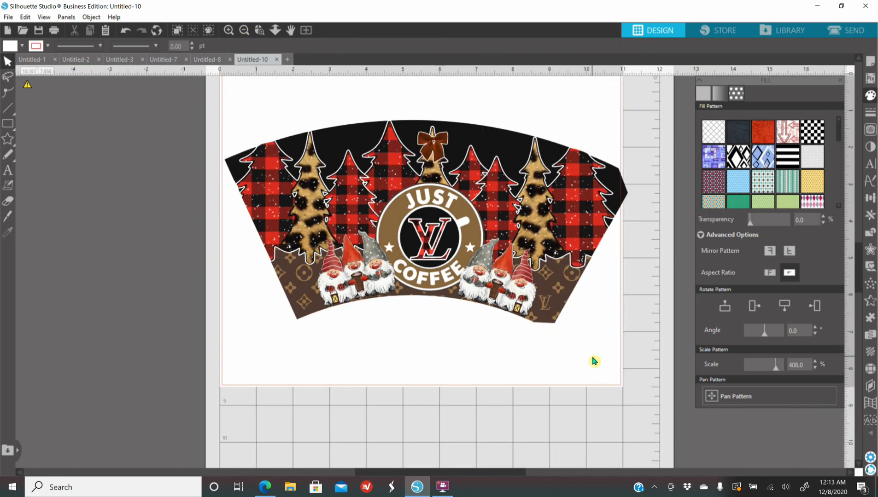
pyautogui.moveTo(175, 119); pyautogui.dragTo(239, 136)
pyautogui.moveTo(178, 119); pyautogui.dragTo(651, 345)
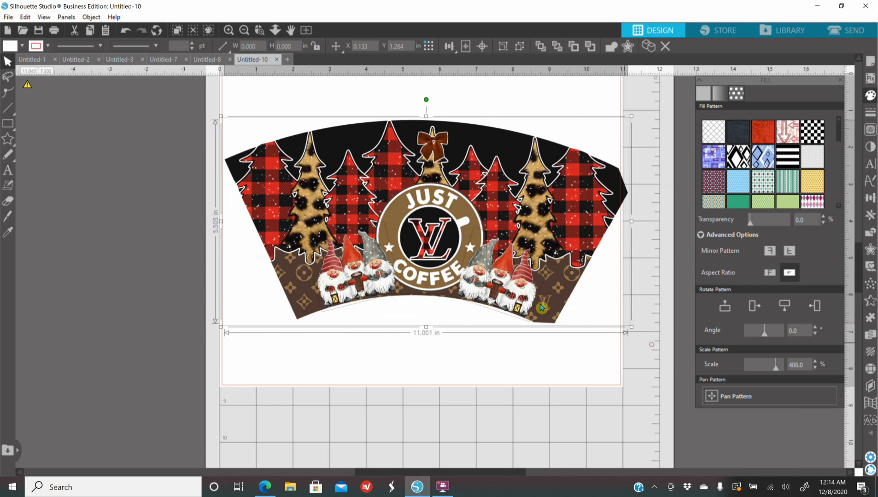
pyautogui.rightClick(527, 294)
pyautogui.click(559, 348)
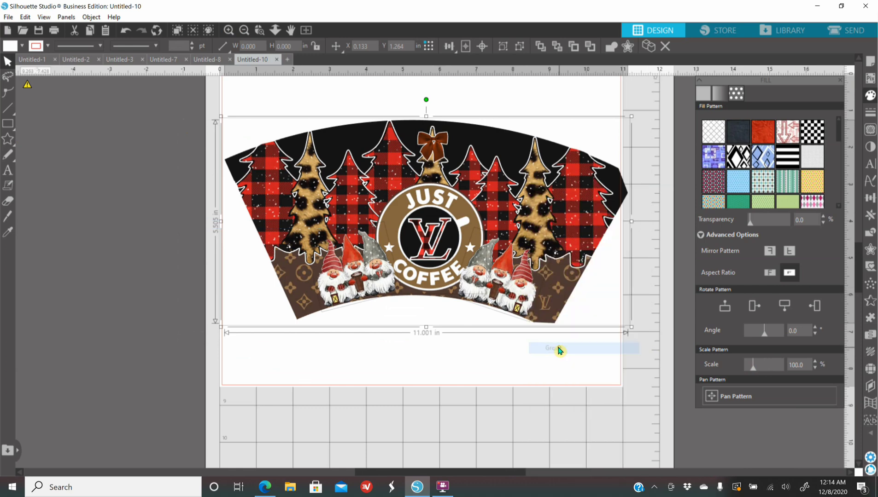
# Step: Rotate the grouped wrap clockwise and reposition it so the whole design fits inside the page's print border
pyautogui.moveTo(546, 240); pyautogui.dragTo(535, 276)
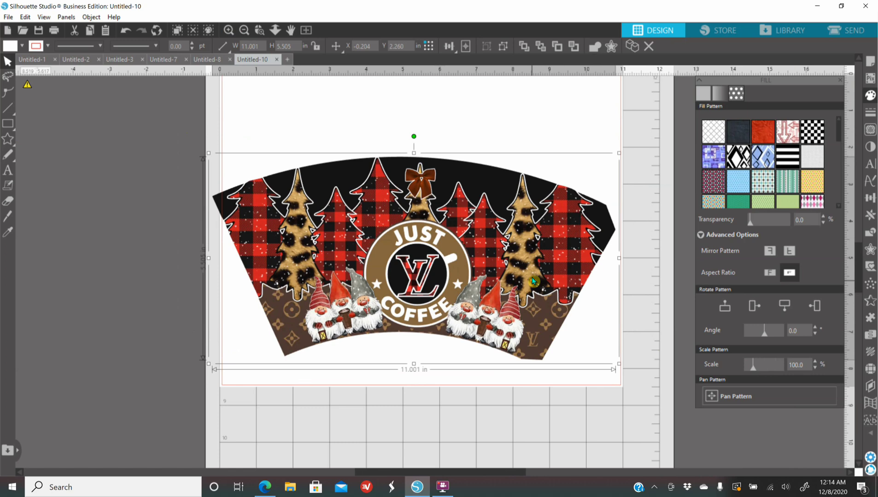
pyautogui.click(244, 31)
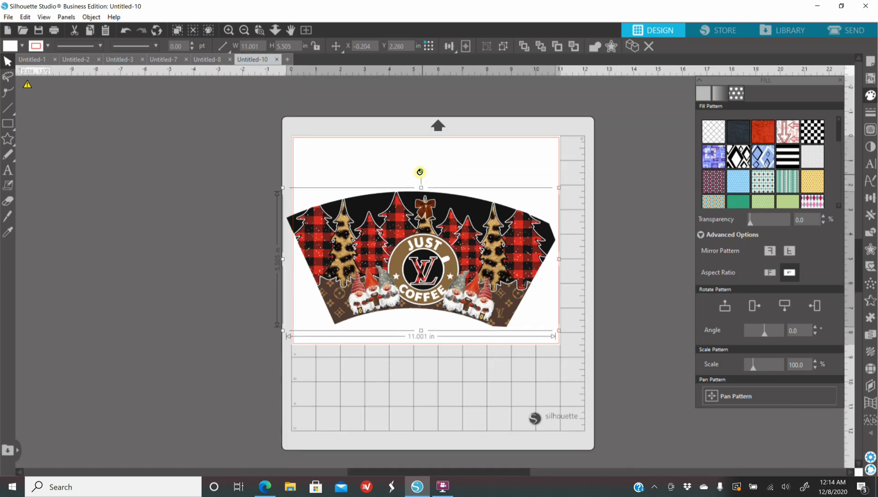
pyautogui.moveTo(420, 172); pyautogui.dragTo(455, 170)
pyautogui.moveTo(418, 249); pyautogui.dragTo(411, 227)
pyautogui.click(121, 274)
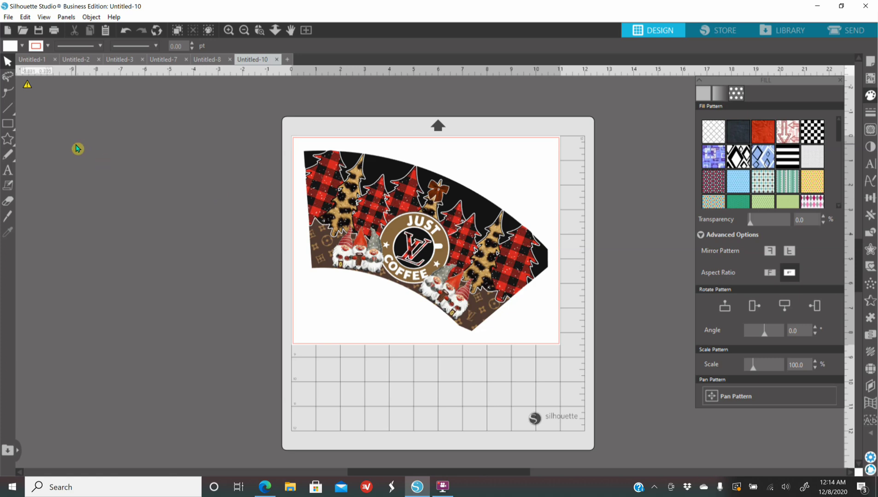
# Step: Examine the file formats offered for saving the design to the hard drive, and leave without saving
pyautogui.click(8, 17)
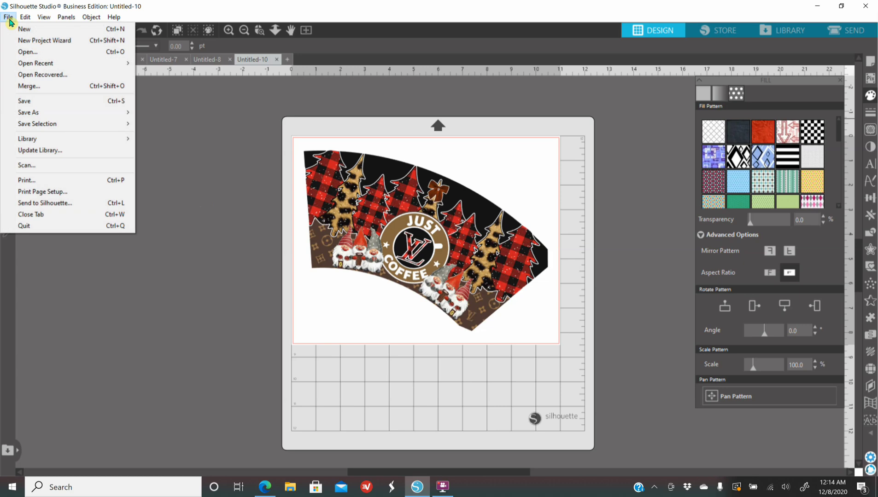
pyautogui.moveTo(45, 114)
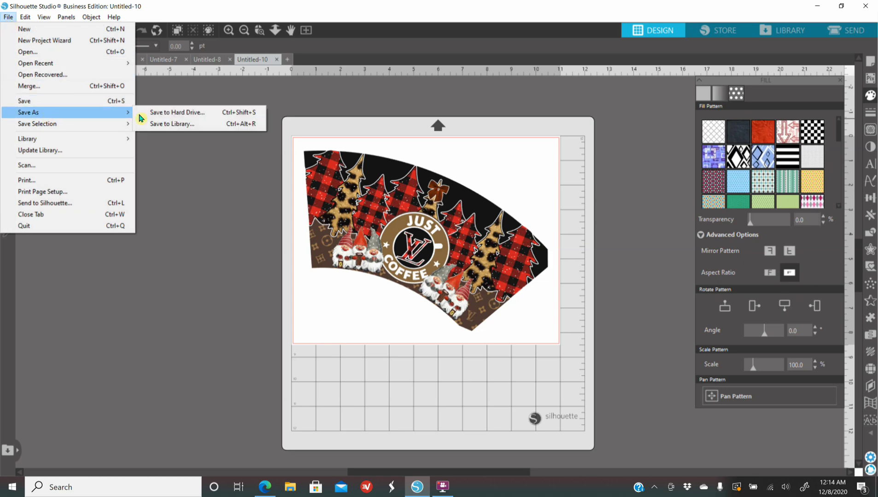
pyautogui.click(157, 115)
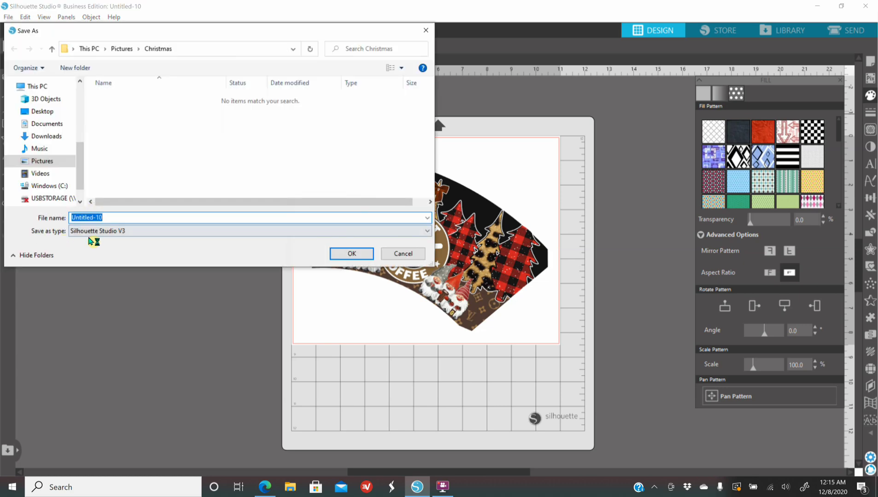
pyautogui.click(98, 231)
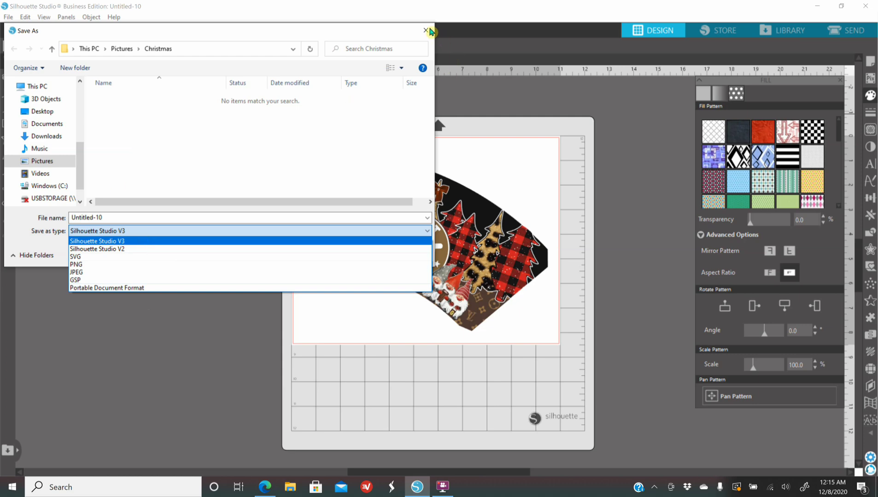
pyautogui.click(429, 31)
pyautogui.click(430, 31)
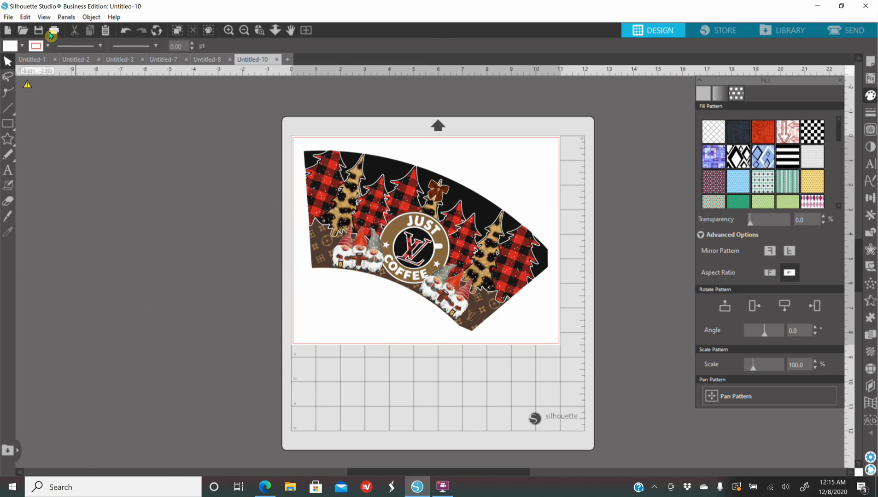
# Step: Print the wrap on the WF-7710 Series printer, using borderless landscape Letter, Premium Presentation Paper Matte and Standard quality
pyautogui.click(54, 30)
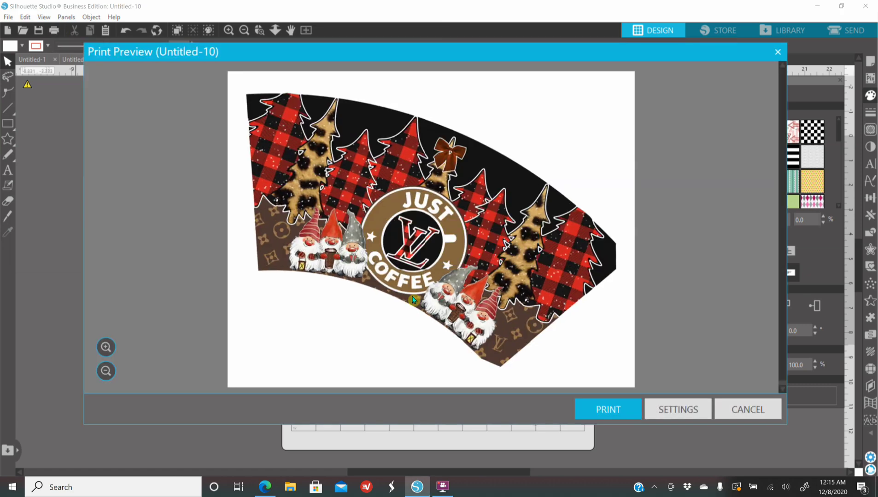
pyautogui.click(608, 409)
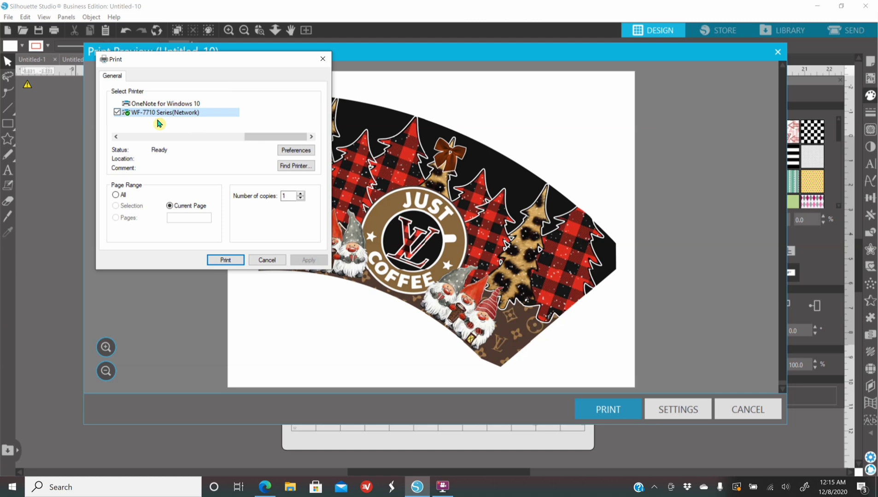
pyautogui.click(298, 150)
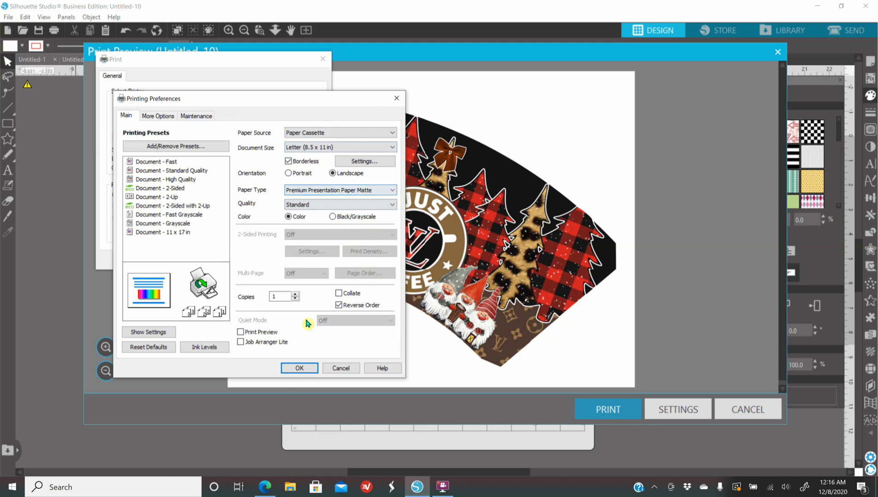
pyautogui.click(292, 371)
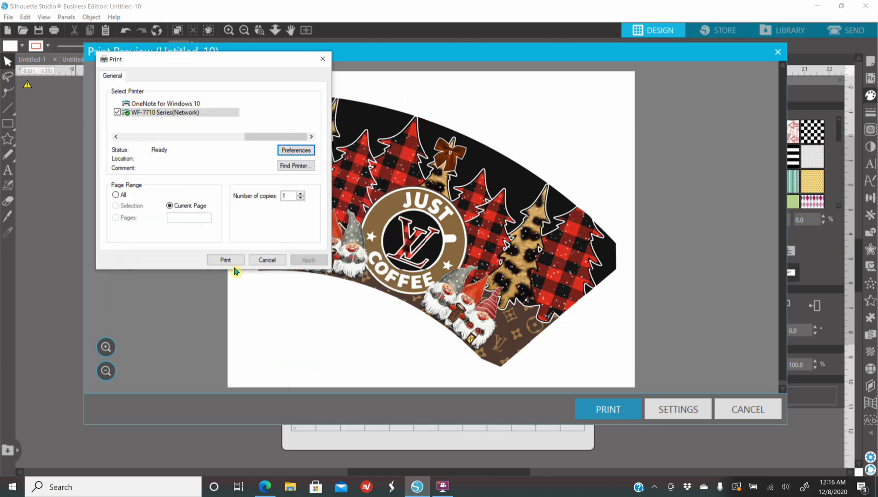
pyautogui.click(223, 261)
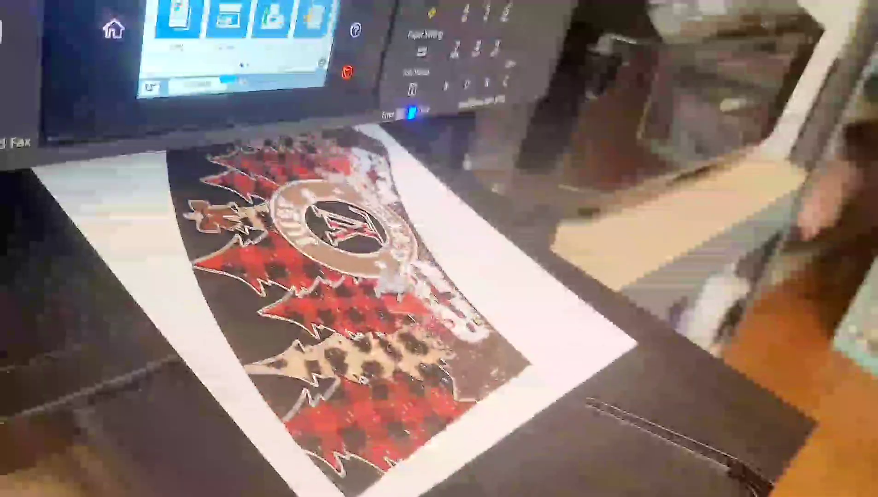